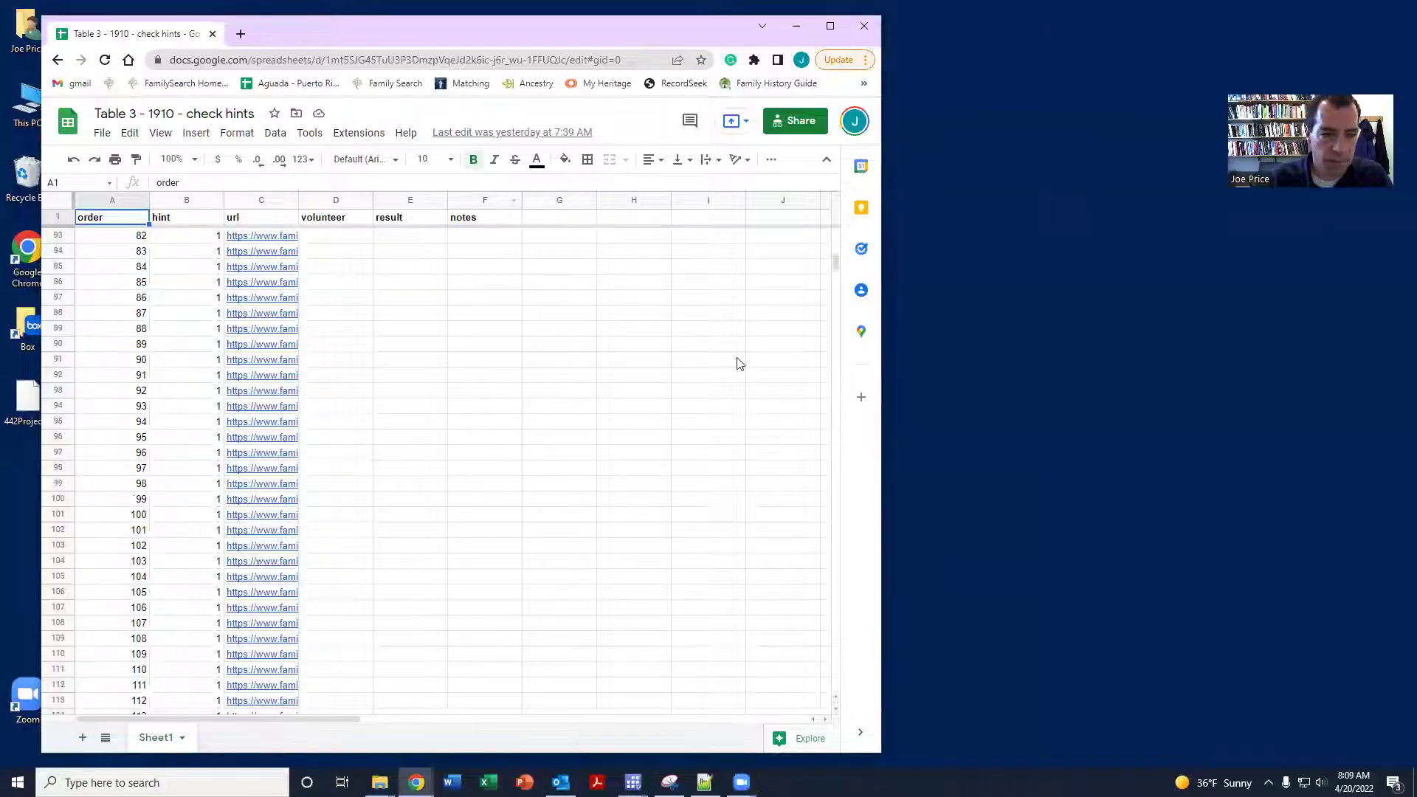
Step: Fill the volunteer's name down column D for orders 36 to 42
left_click_drag(837, 262, 756, 247)
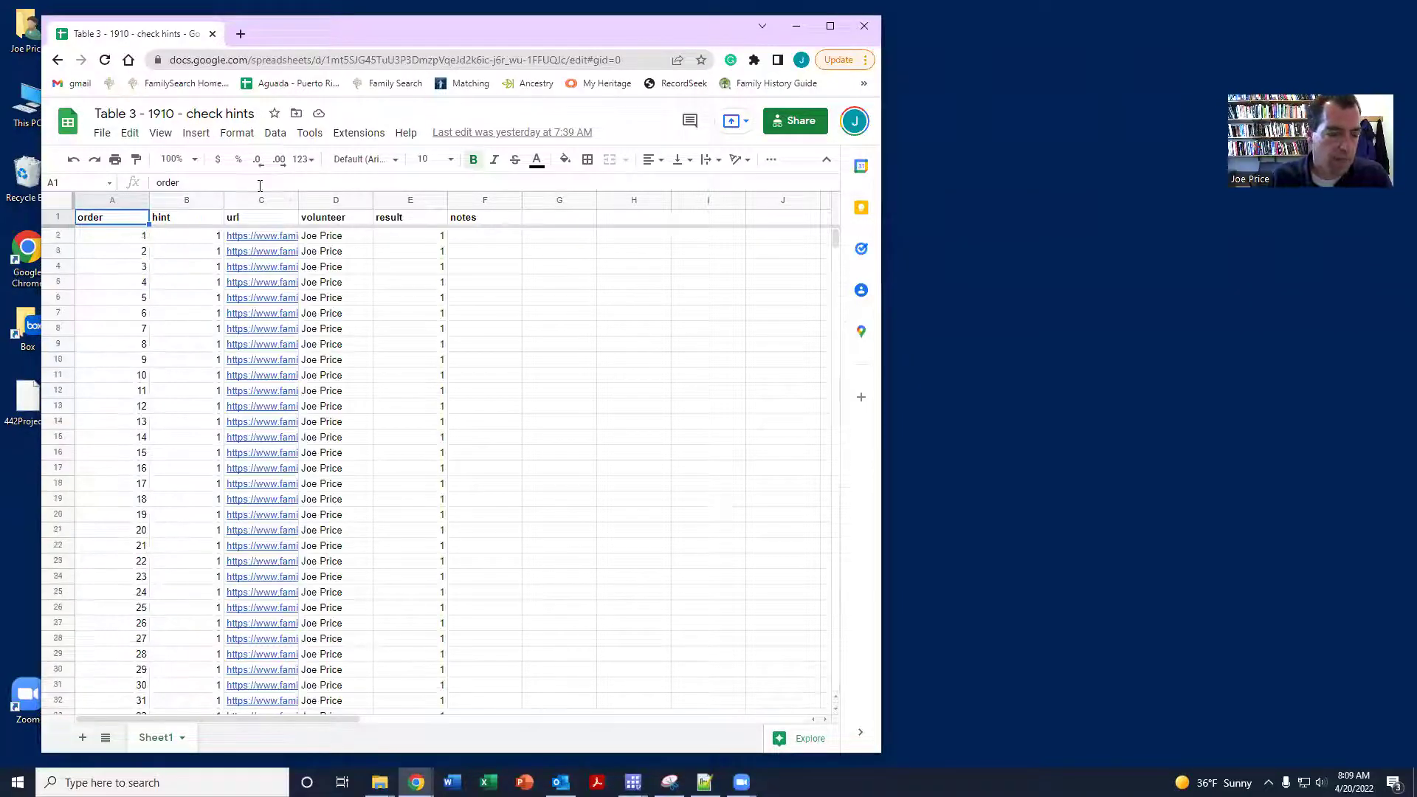
left_click(328, 236)
key("ctrl+Down")
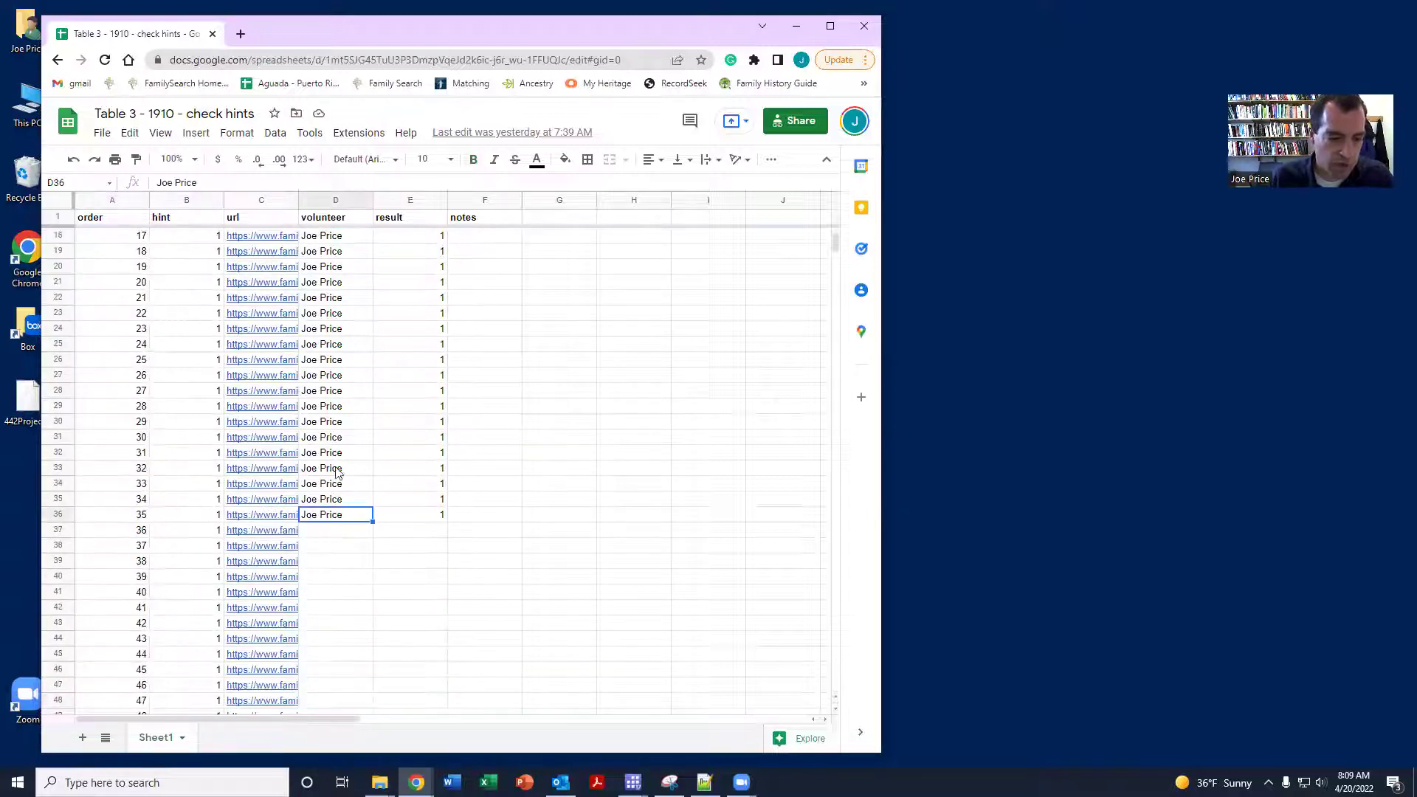
left_click(329, 408)
left_click_drag(332, 391, 338, 497)
key("ctrl+d")
Step: Open hint 36's FamilySearch link from cell C37
left_click(402, 409)
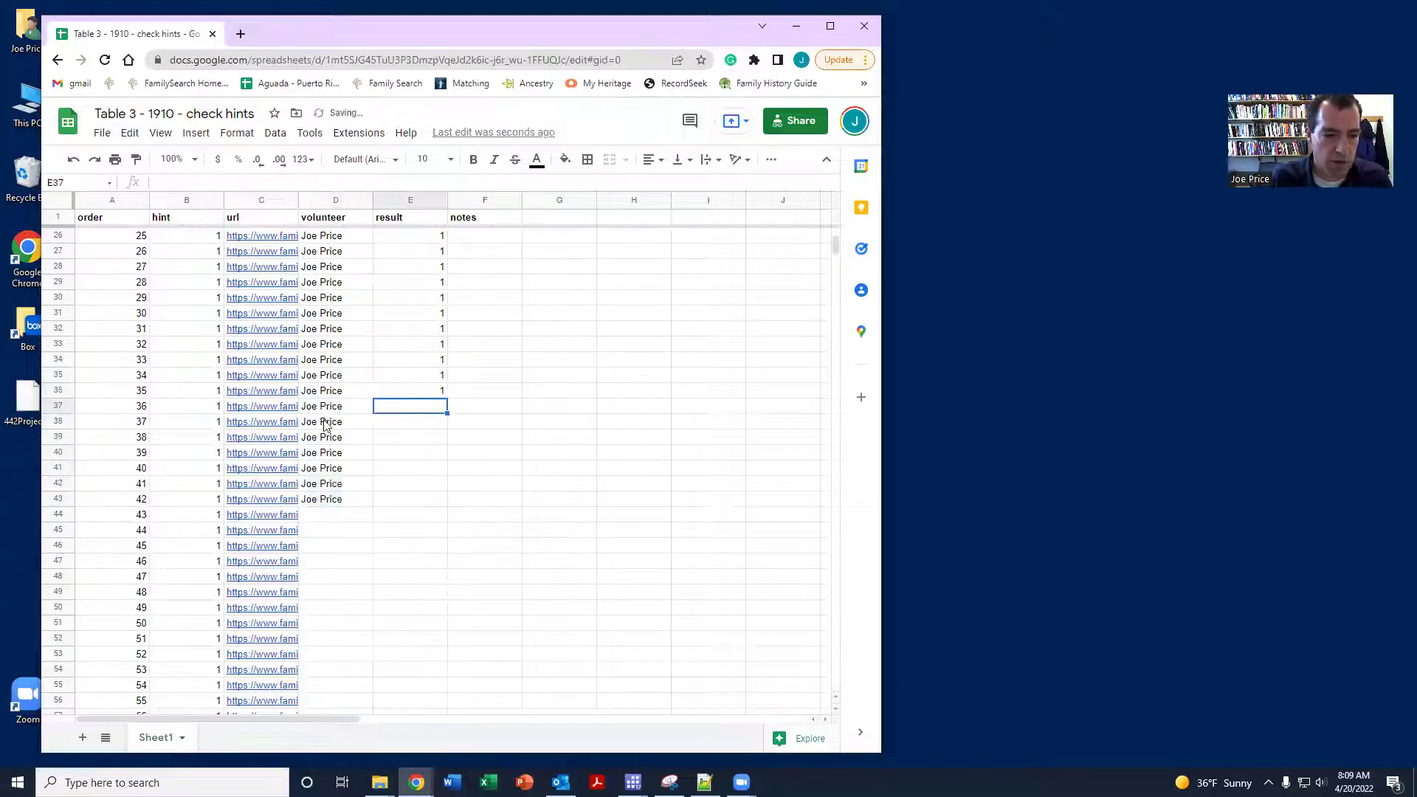
left_click(283, 414)
left_click(310, 429)
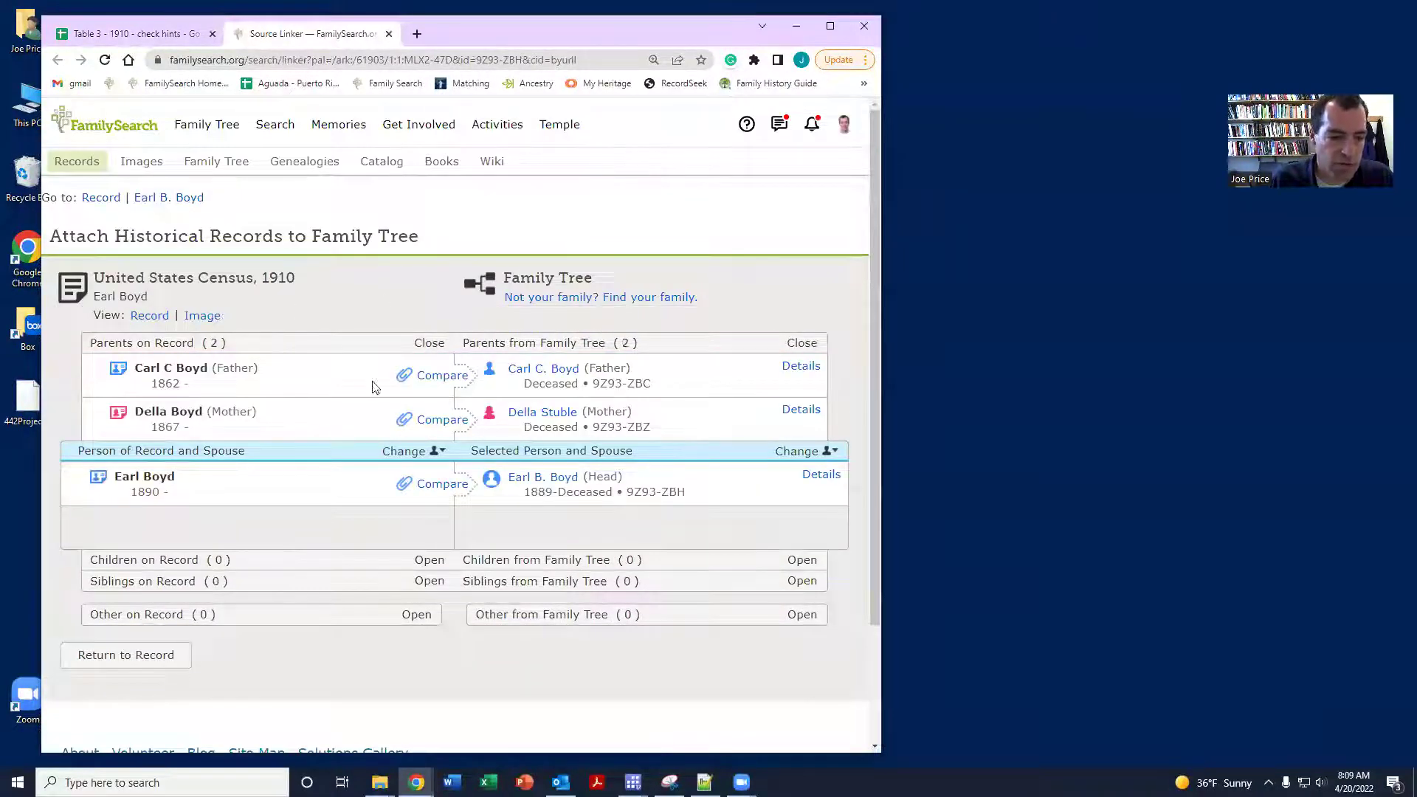
left_click(821, 475)
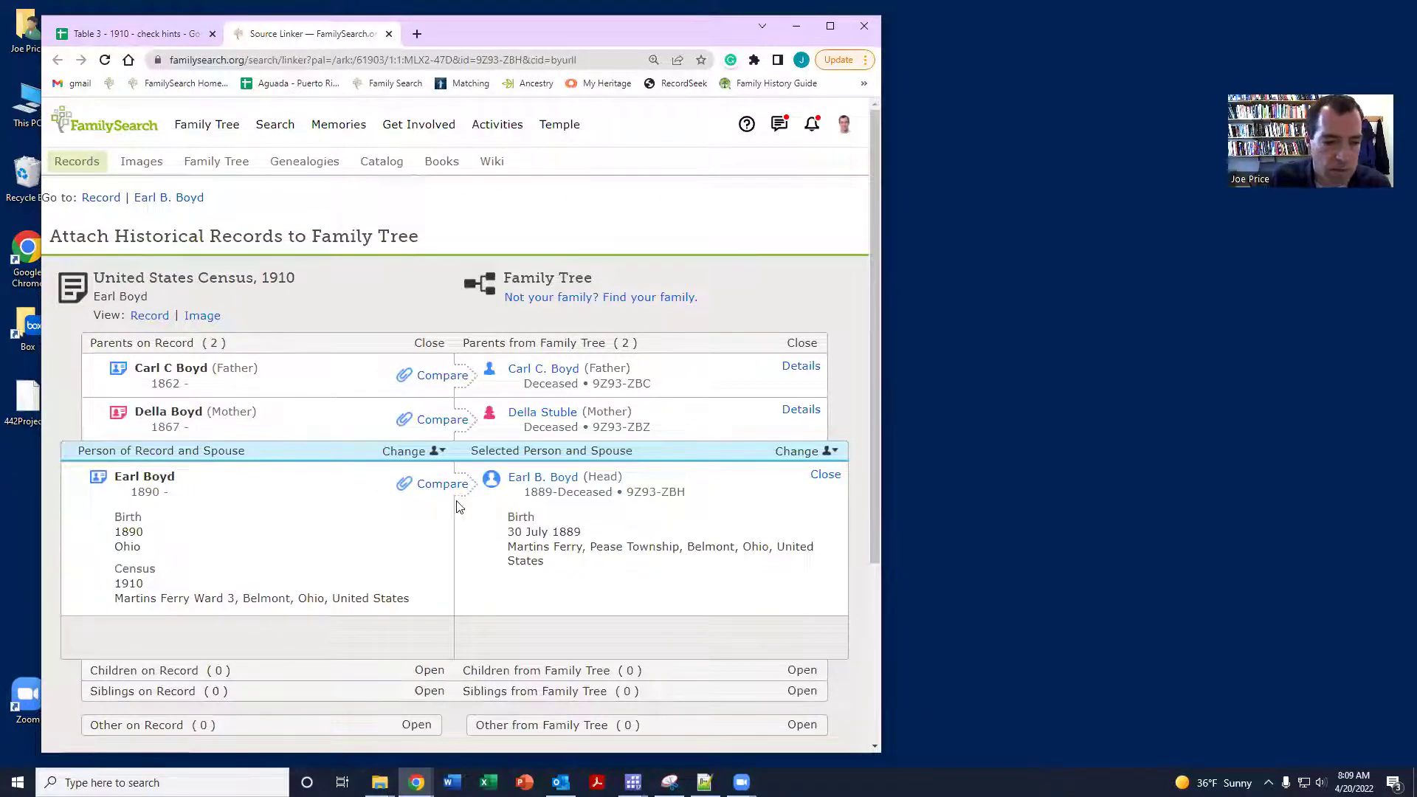
left_click(443, 484)
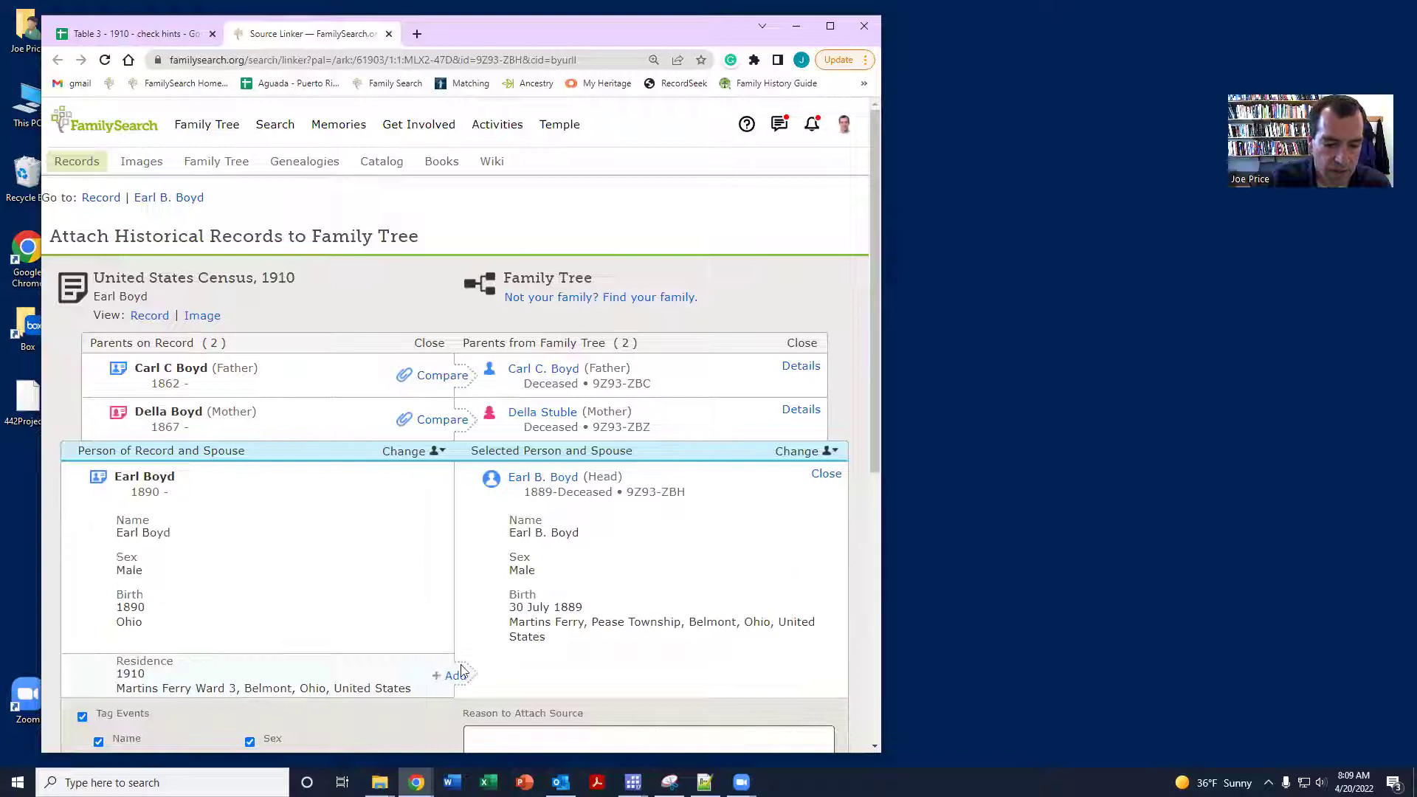
left_click(455, 675)
scroll(517, 664, "down", 4)
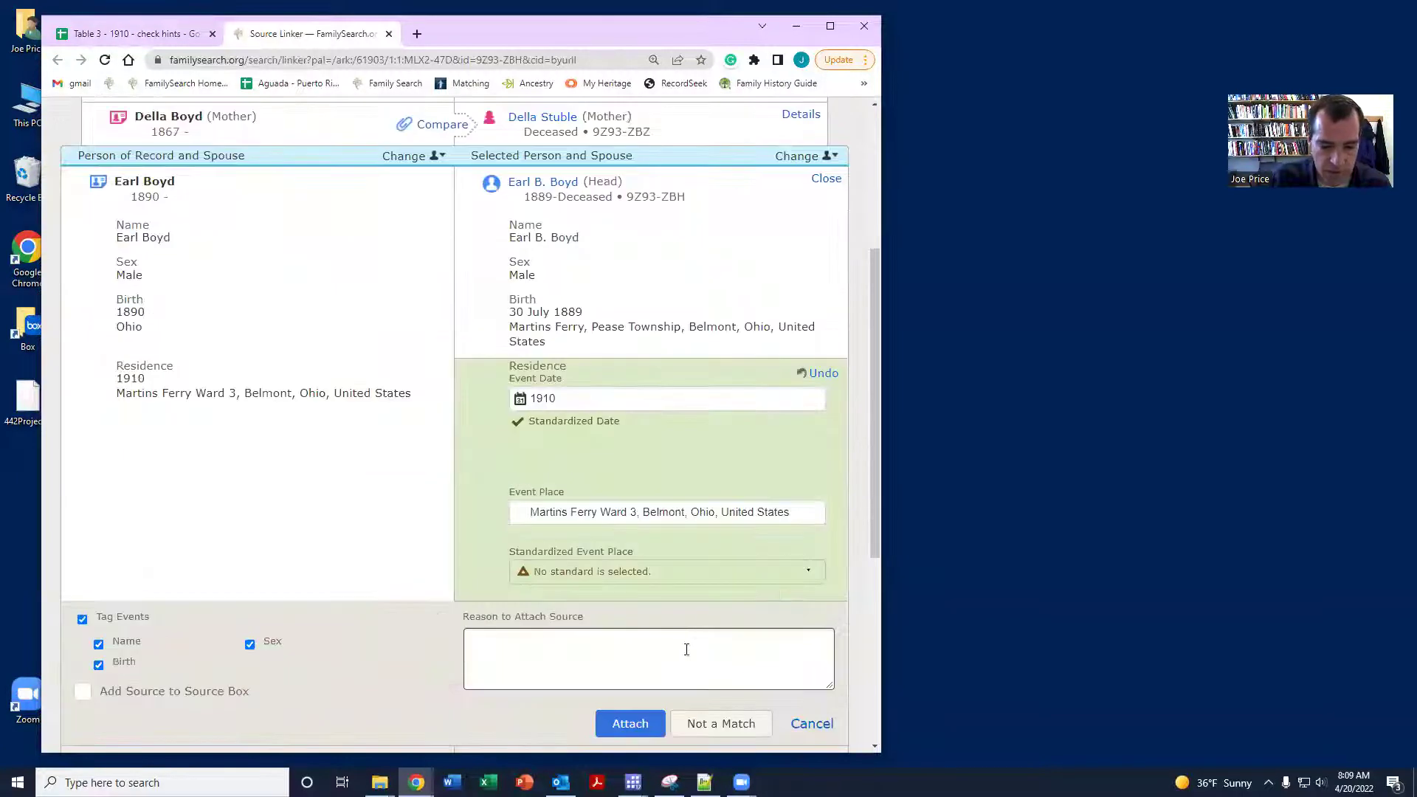
left_click(630, 724)
left_click(438, 230)
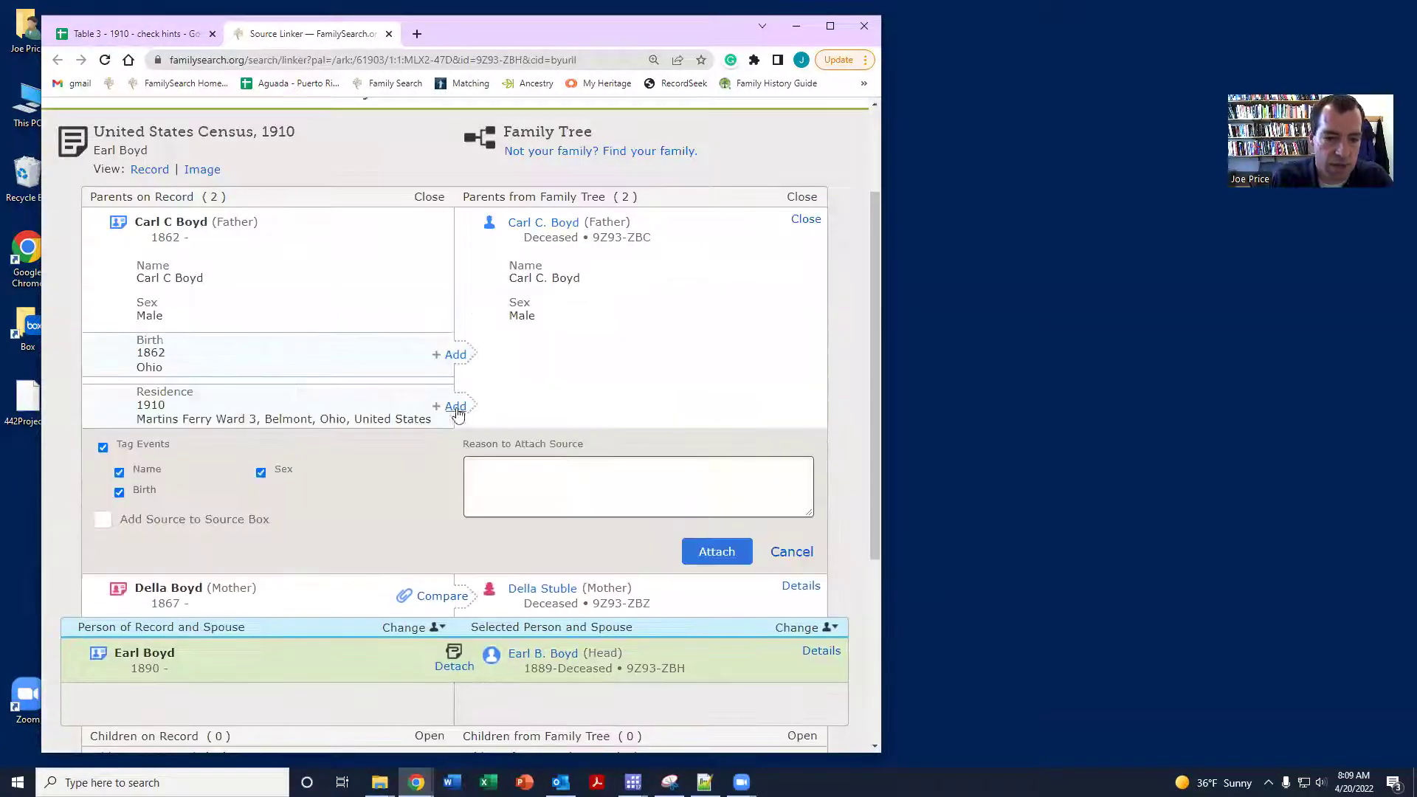
left_click(455, 406)
left_click(452, 354)
scroll(713, 469, "down", 3)
left_click(715, 576)
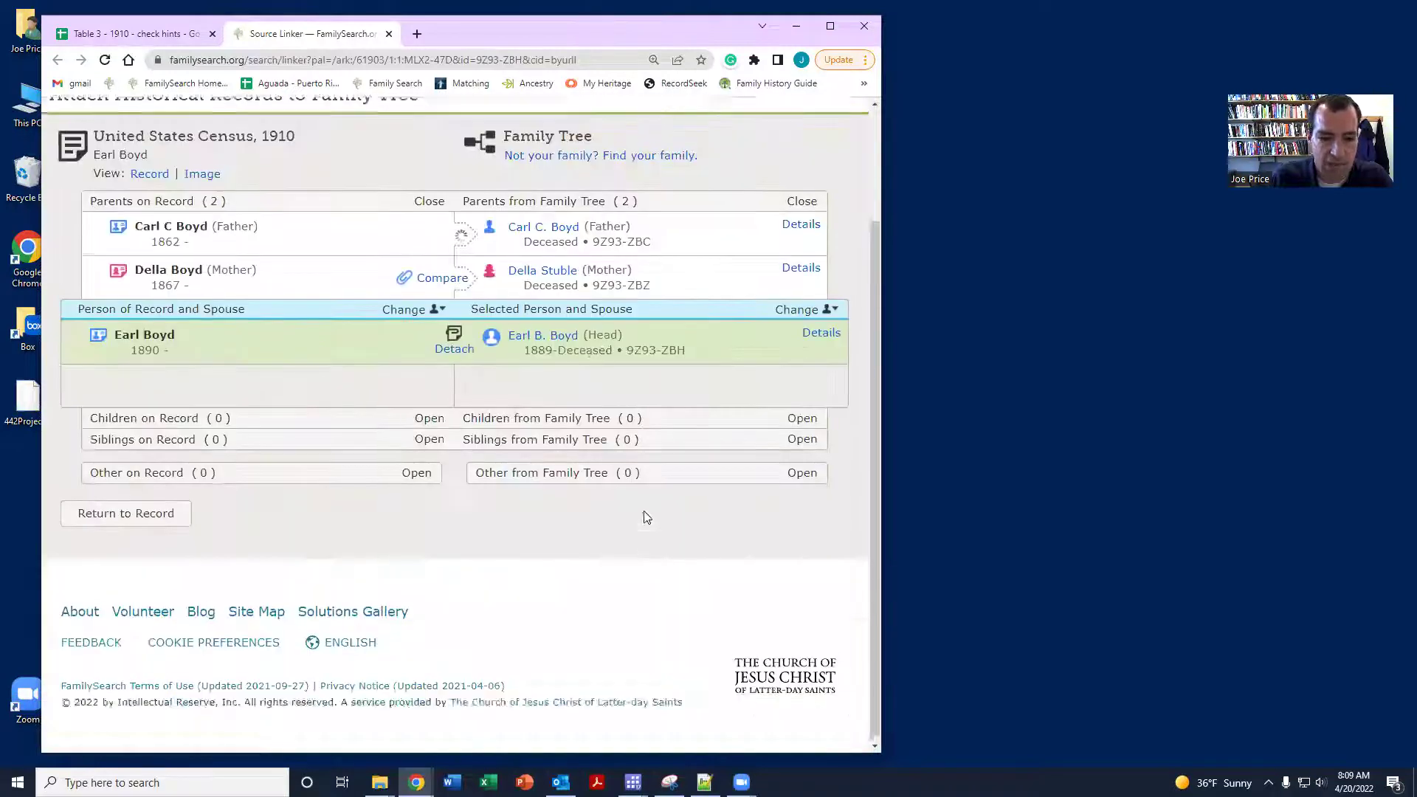
left_click(438, 417)
left_click(450, 595)
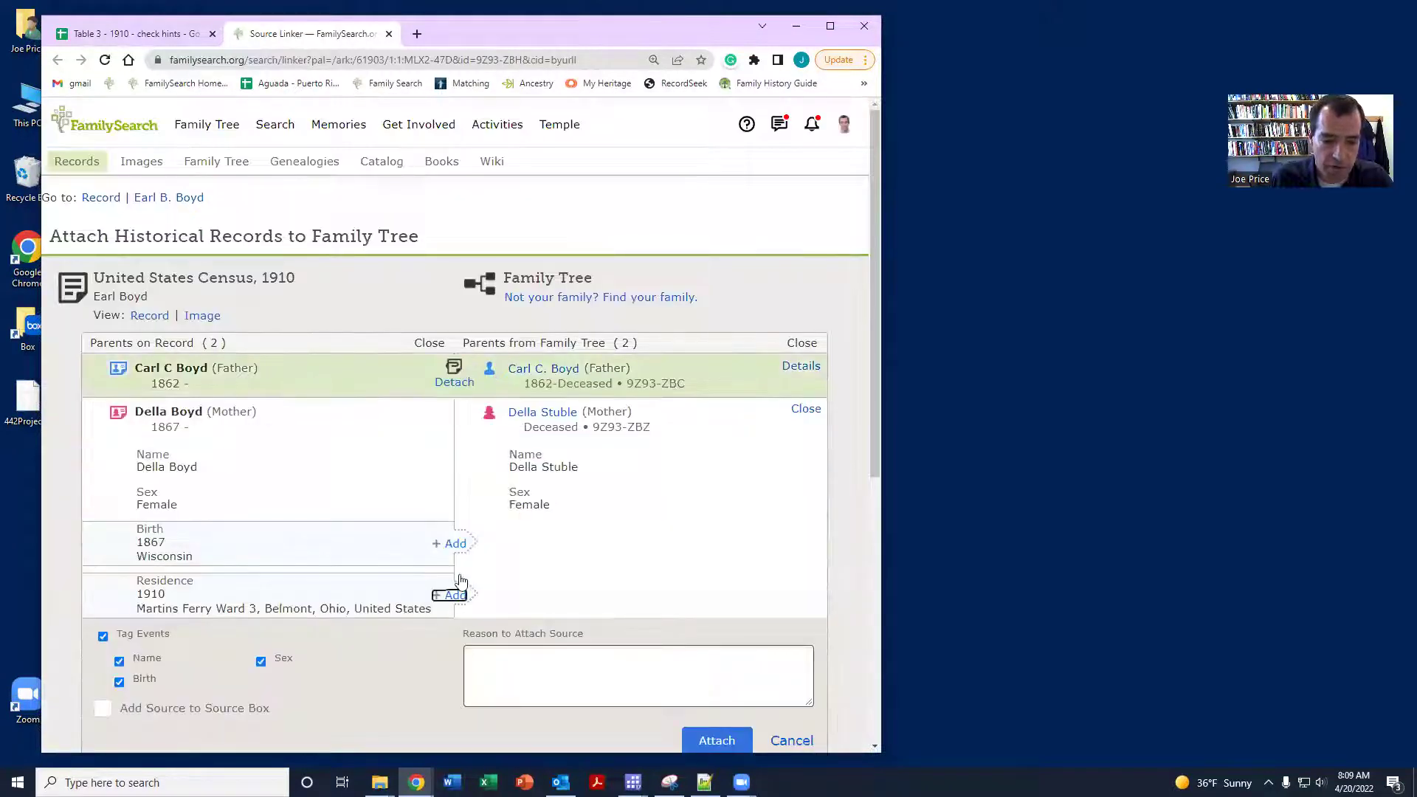
left_click(456, 543)
scroll(710, 641, "down", 7)
left_click(714, 624)
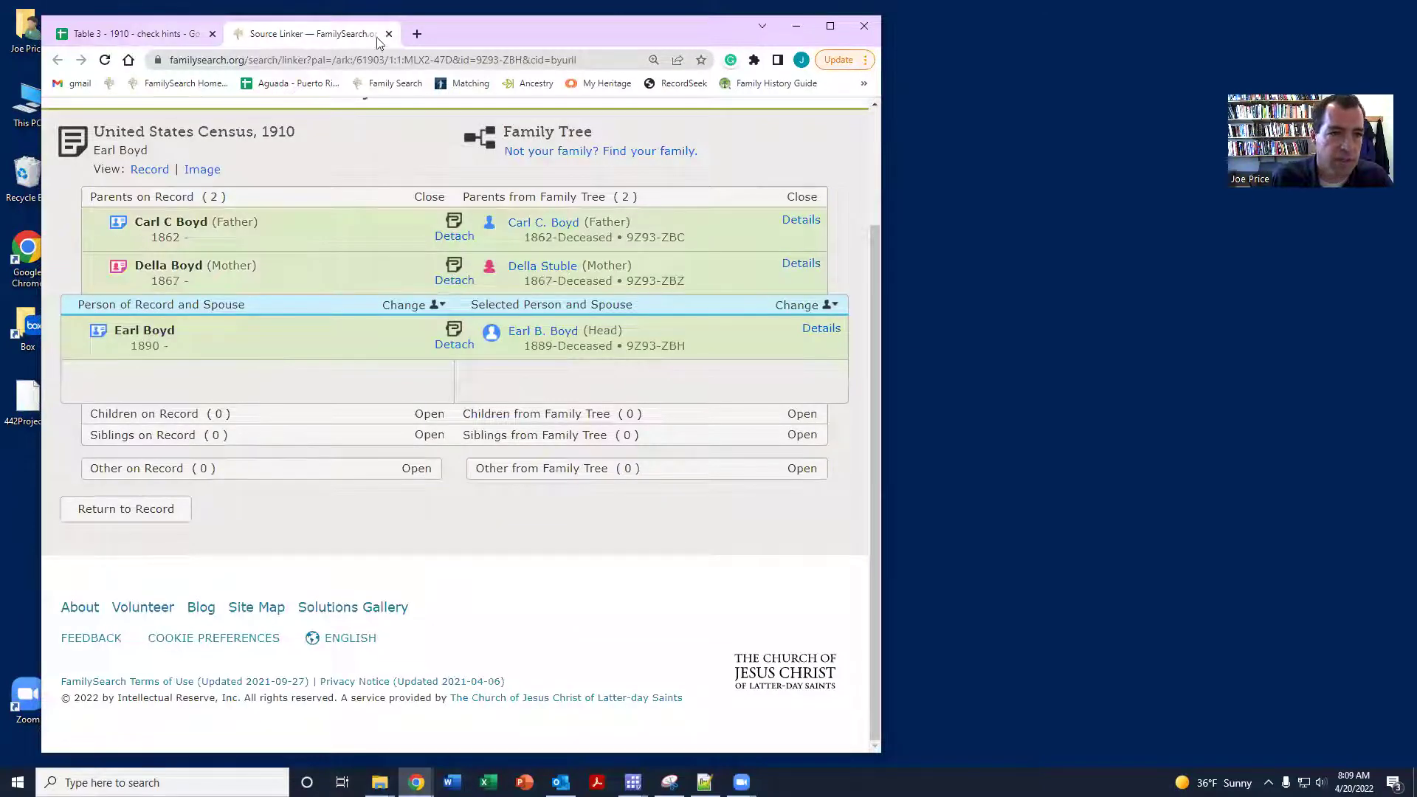
Step: Enter a result of 1 for hint 36 in E37 and close its Source Linker tab
left_click(173, 34)
left_click(411, 407)
type("1")
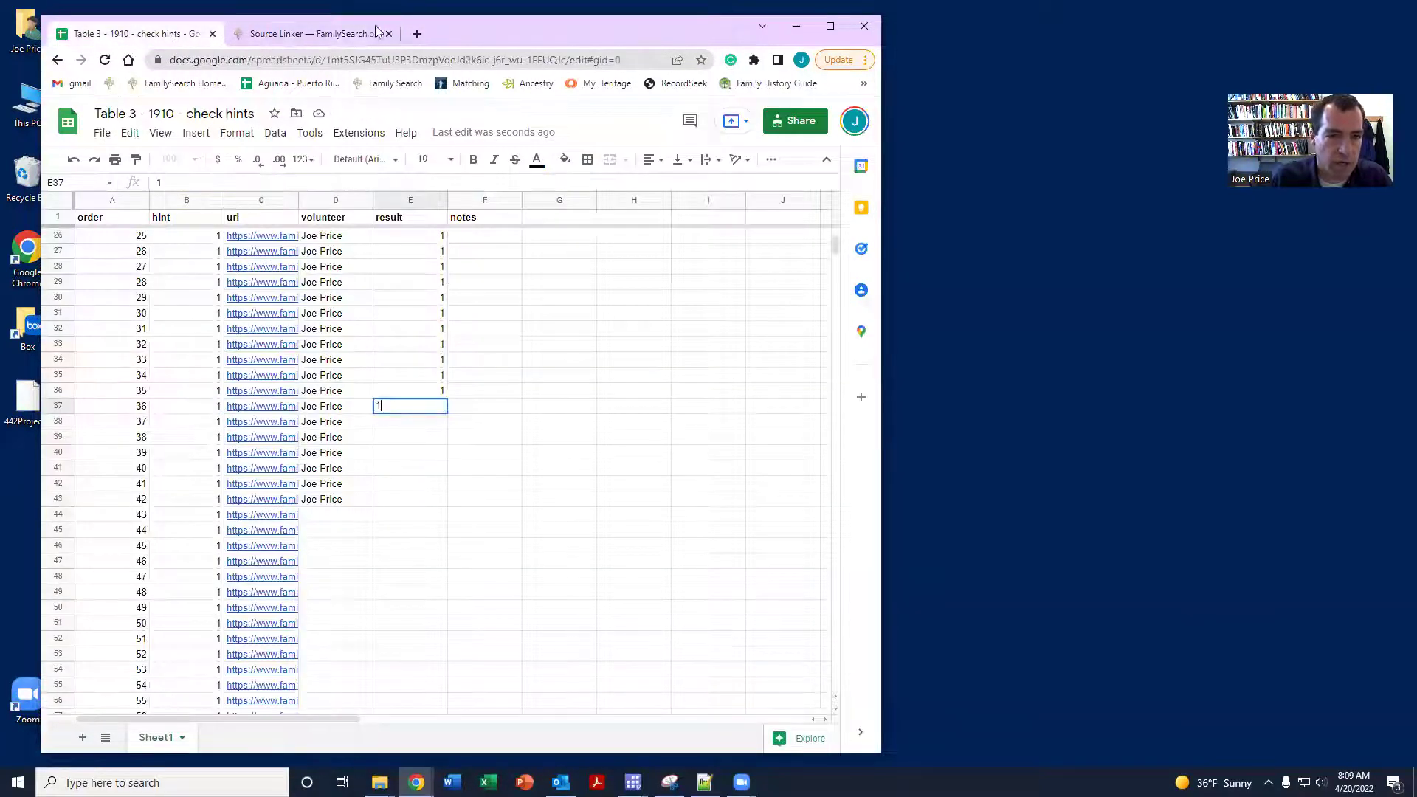
left_click(389, 34)
key("Return")
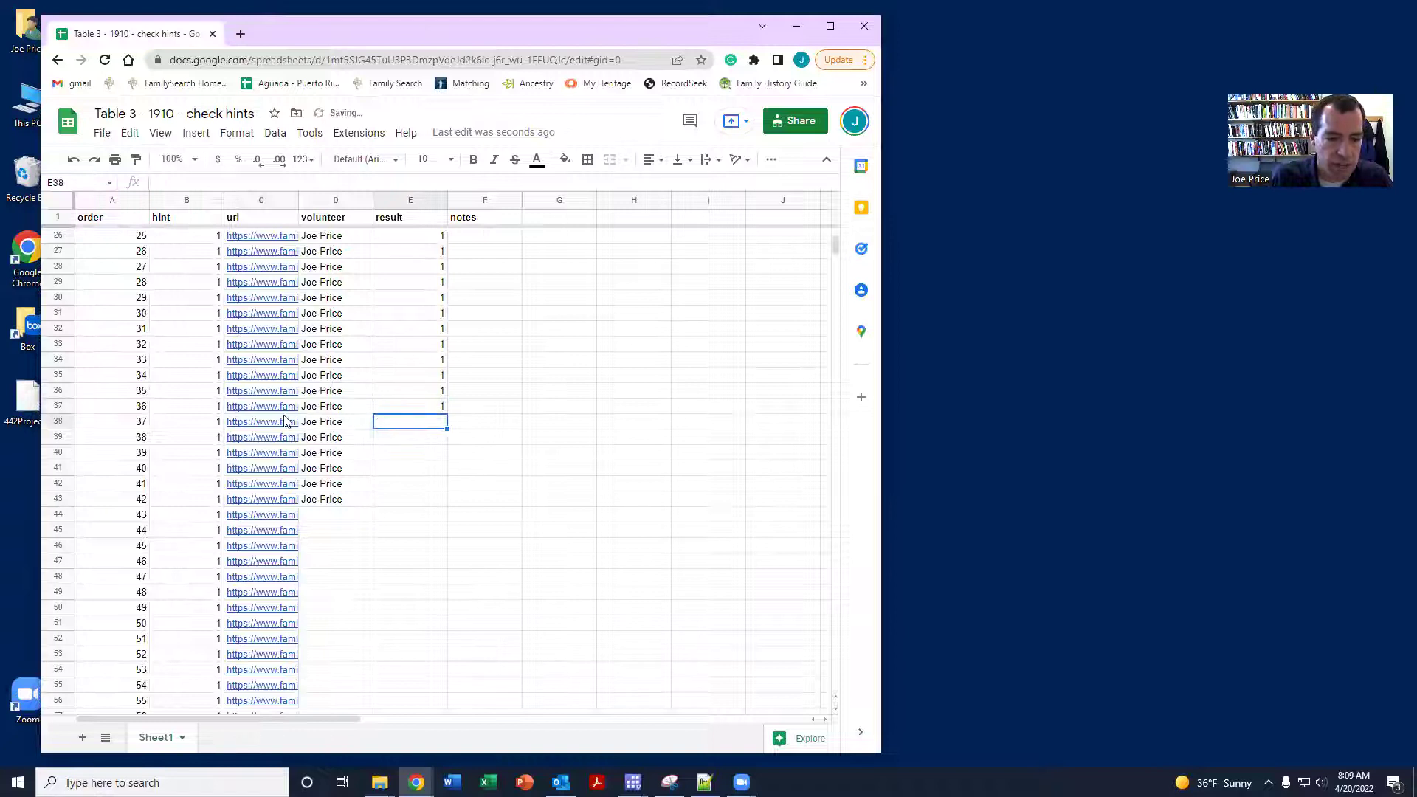
Step: Open the FamilySearch links for hints 37 to 42 (C38:C43) in new tabs
left_click_drag(284, 422, 276, 504)
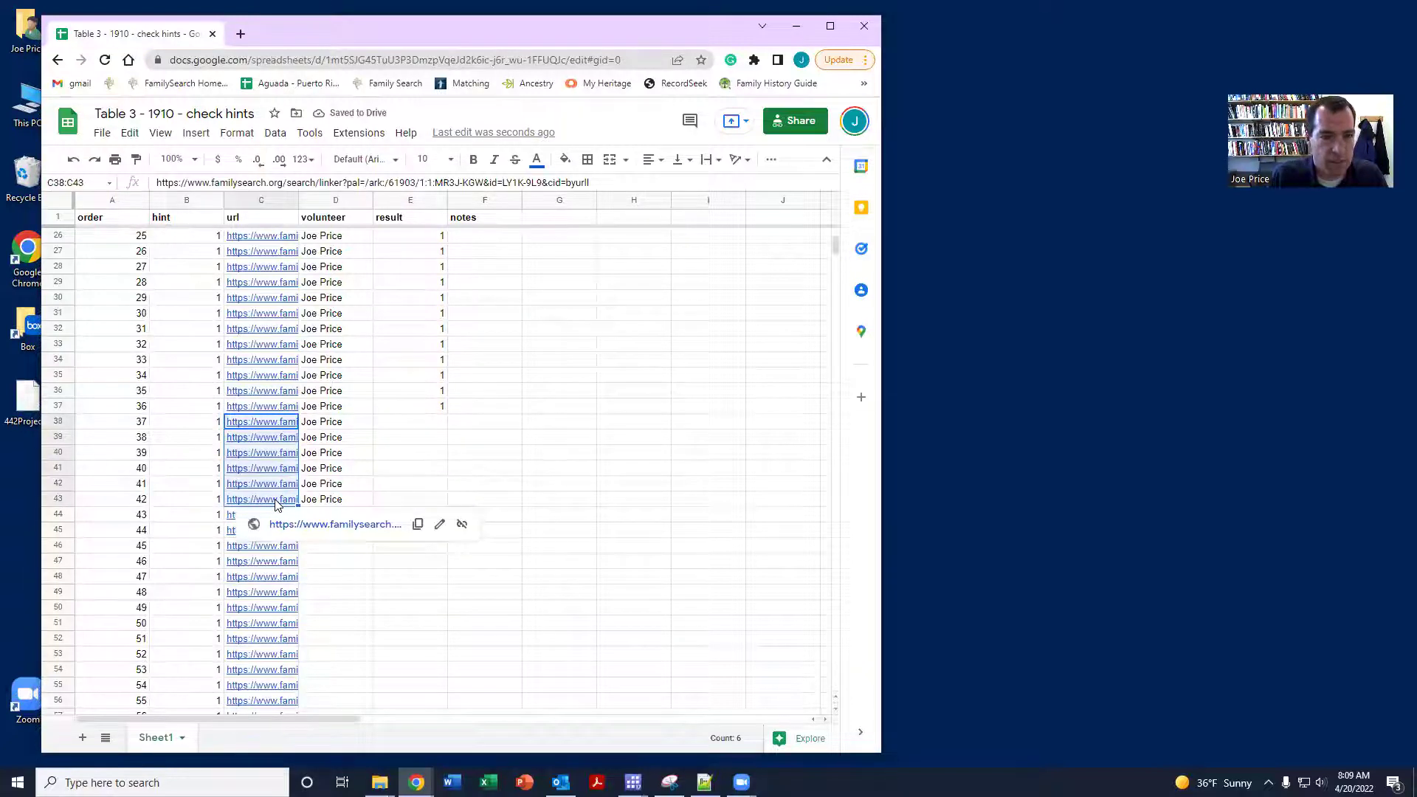
key("alt+Return")
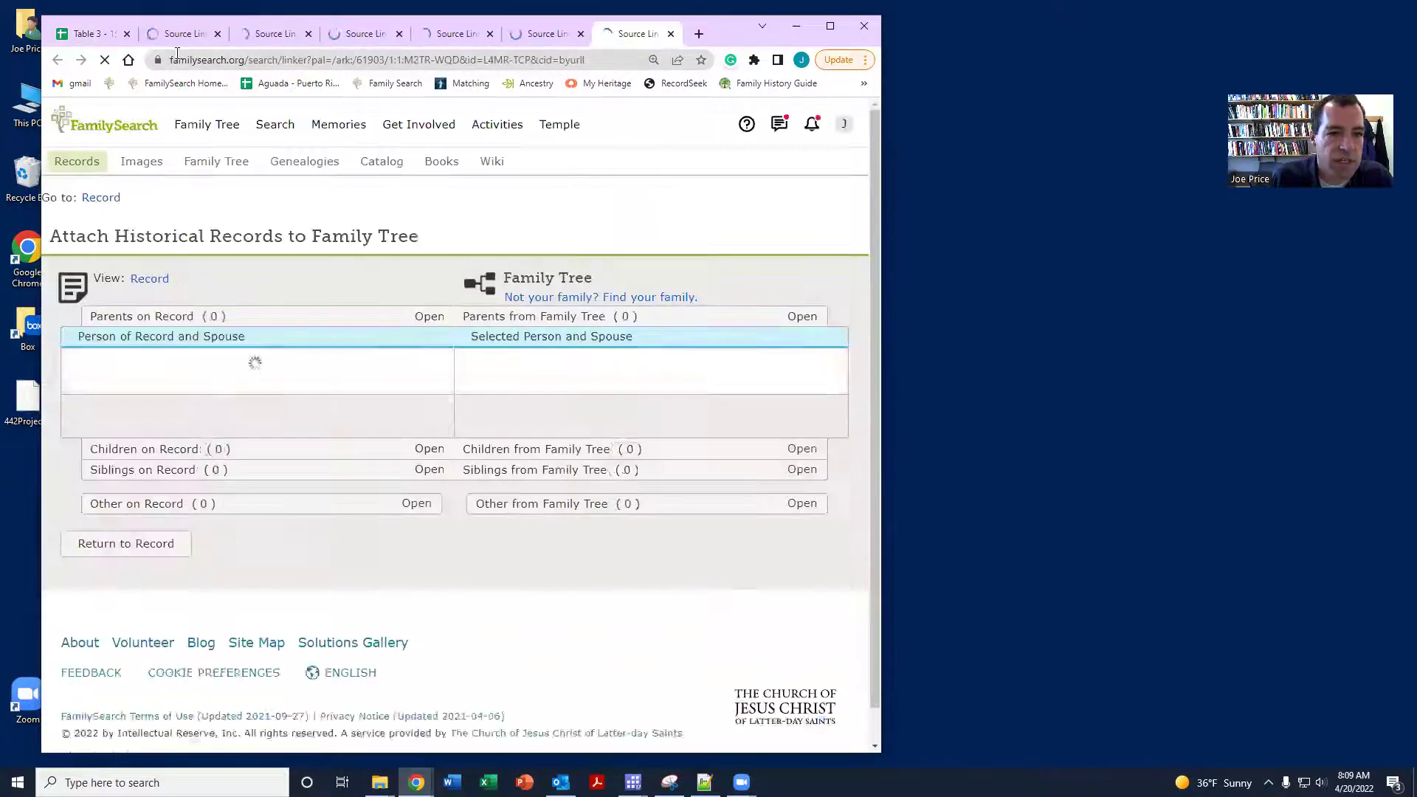
left_click(93, 33)
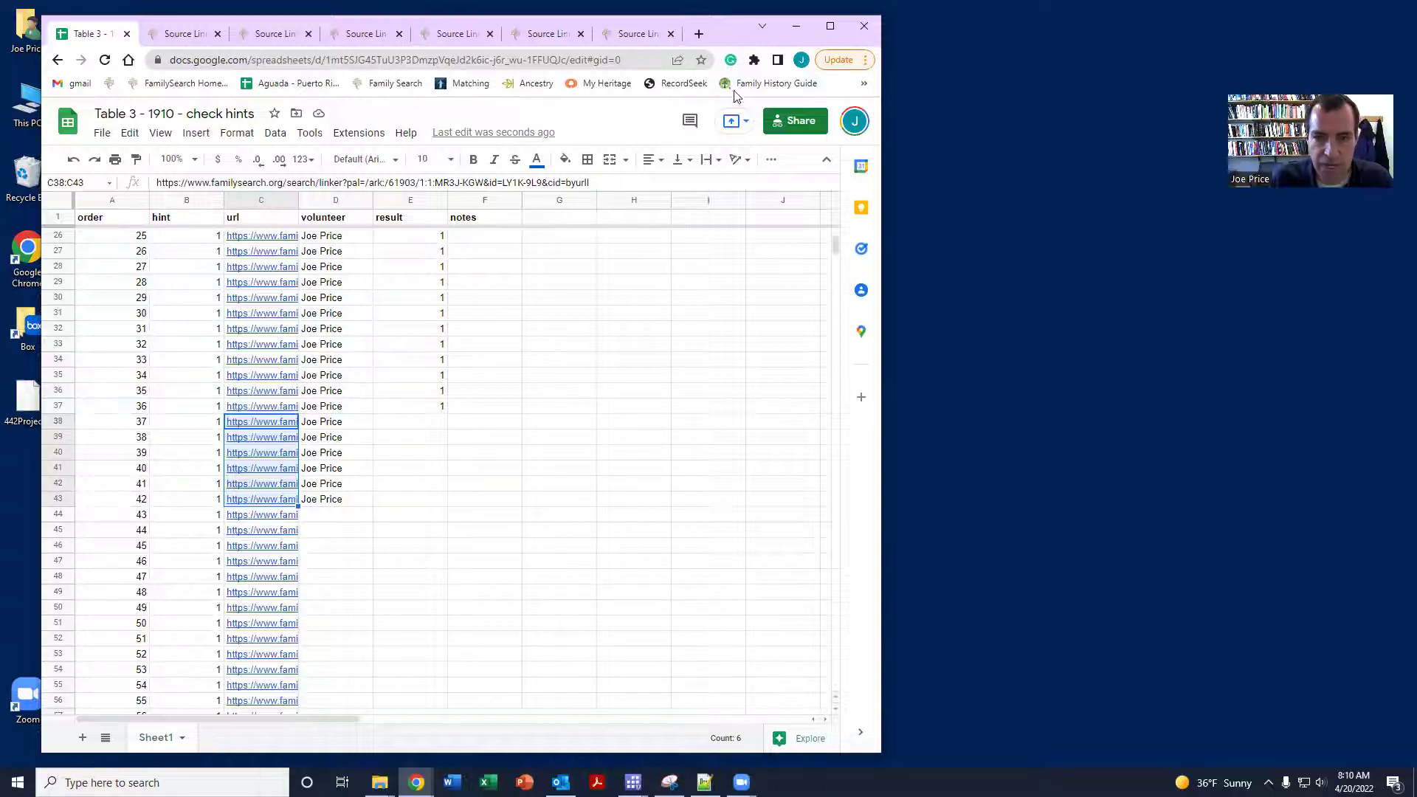
Step: Launch Goldie May beside a widened Chrome window and show its Volunteering page
left_click(753, 60)
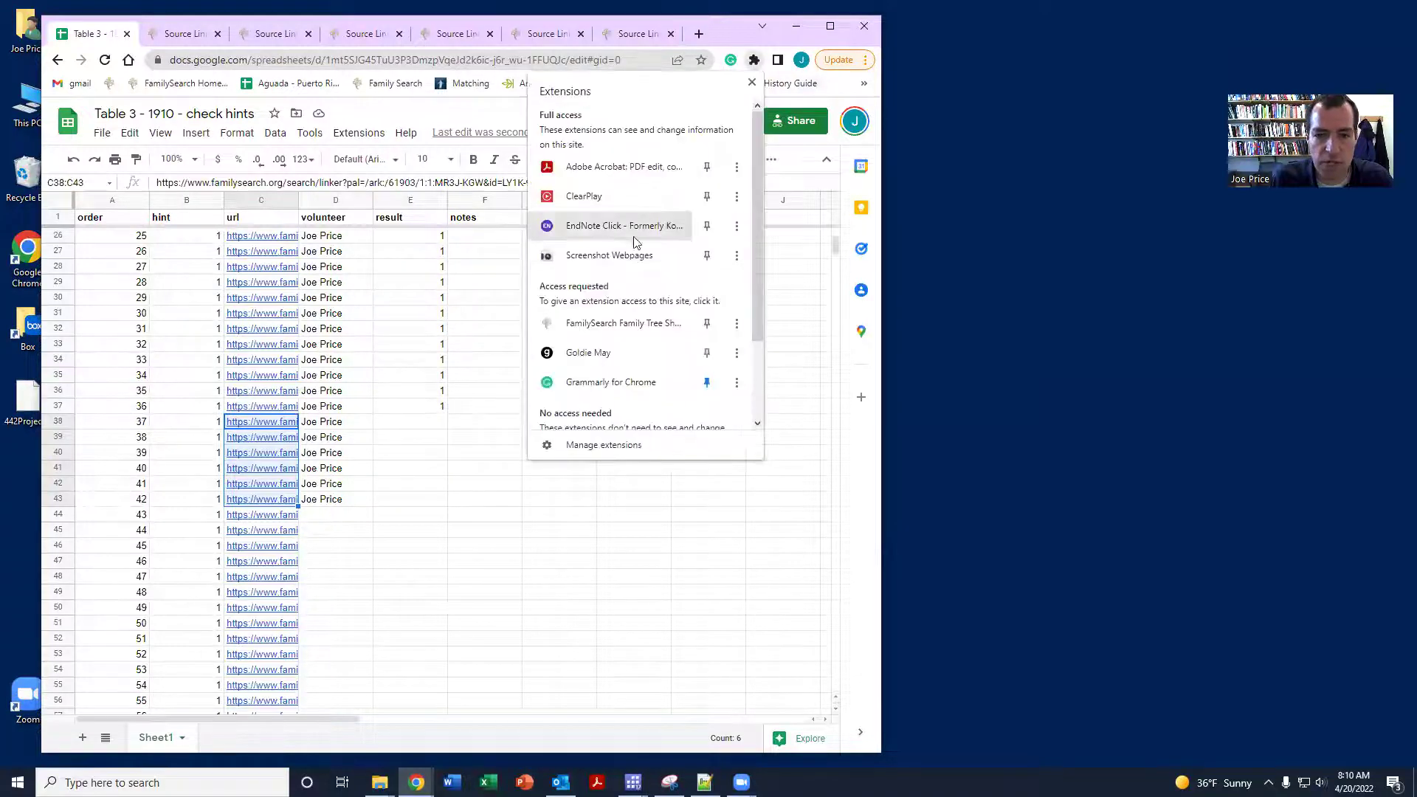
left_click(591, 352)
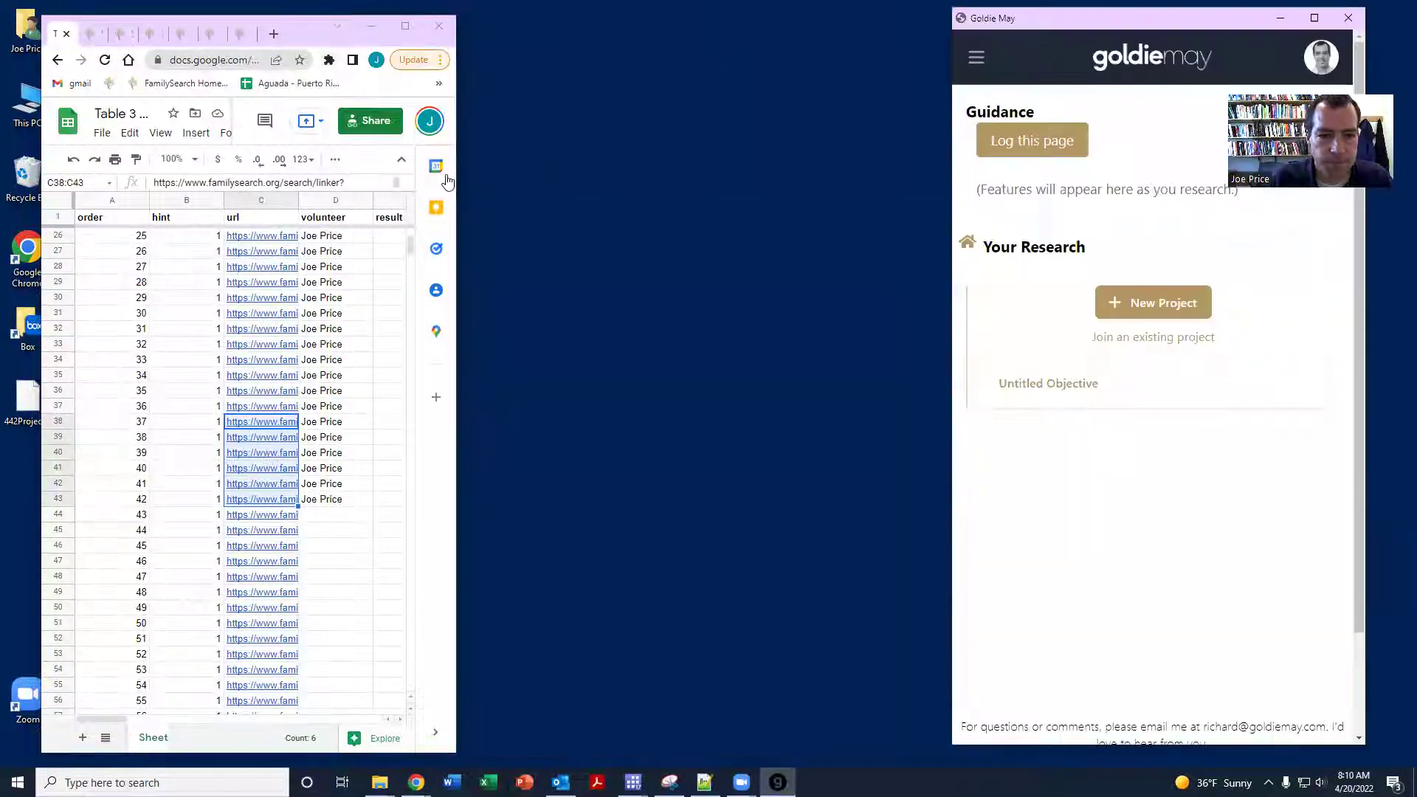
left_click_drag(459, 173, 928, 172)
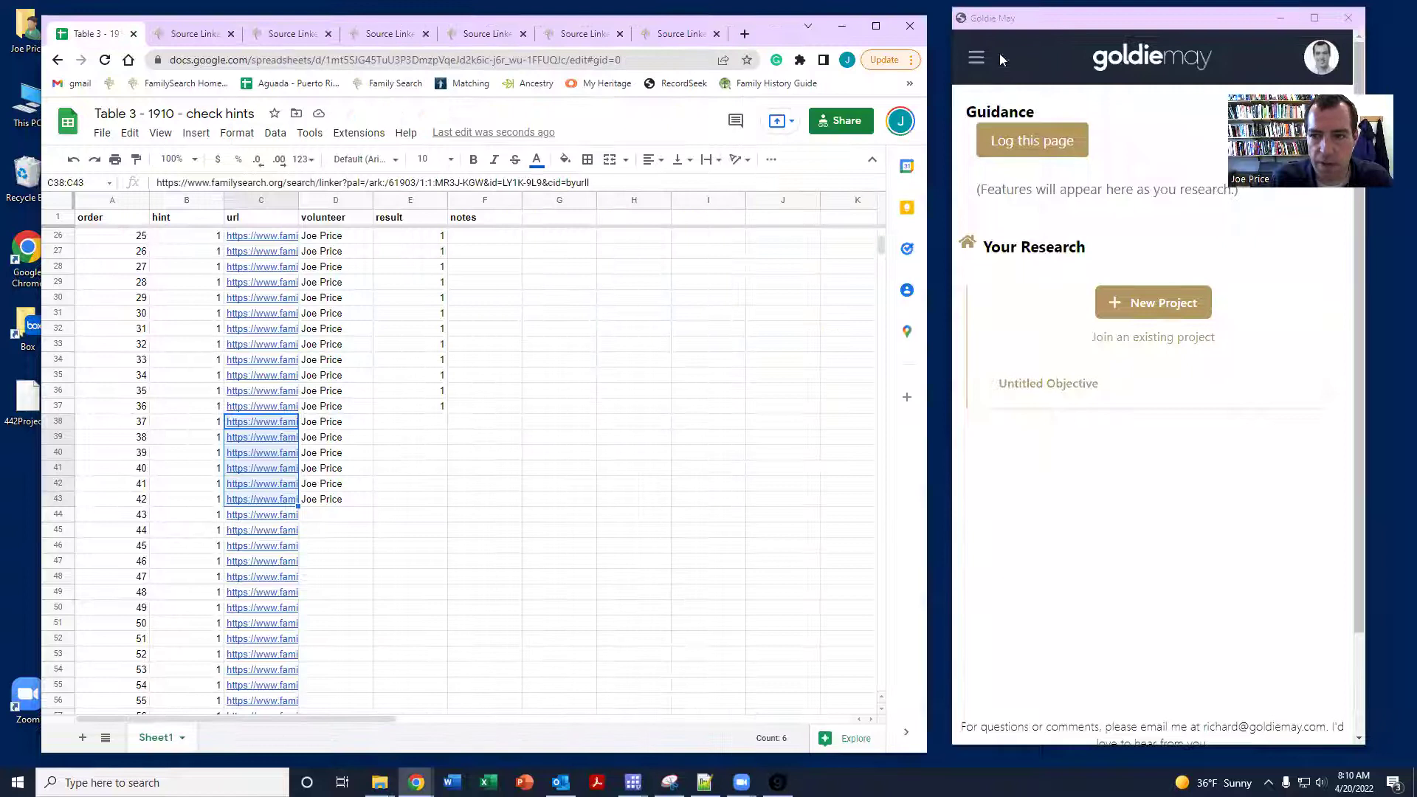
left_click(976, 57)
left_click(1011, 297)
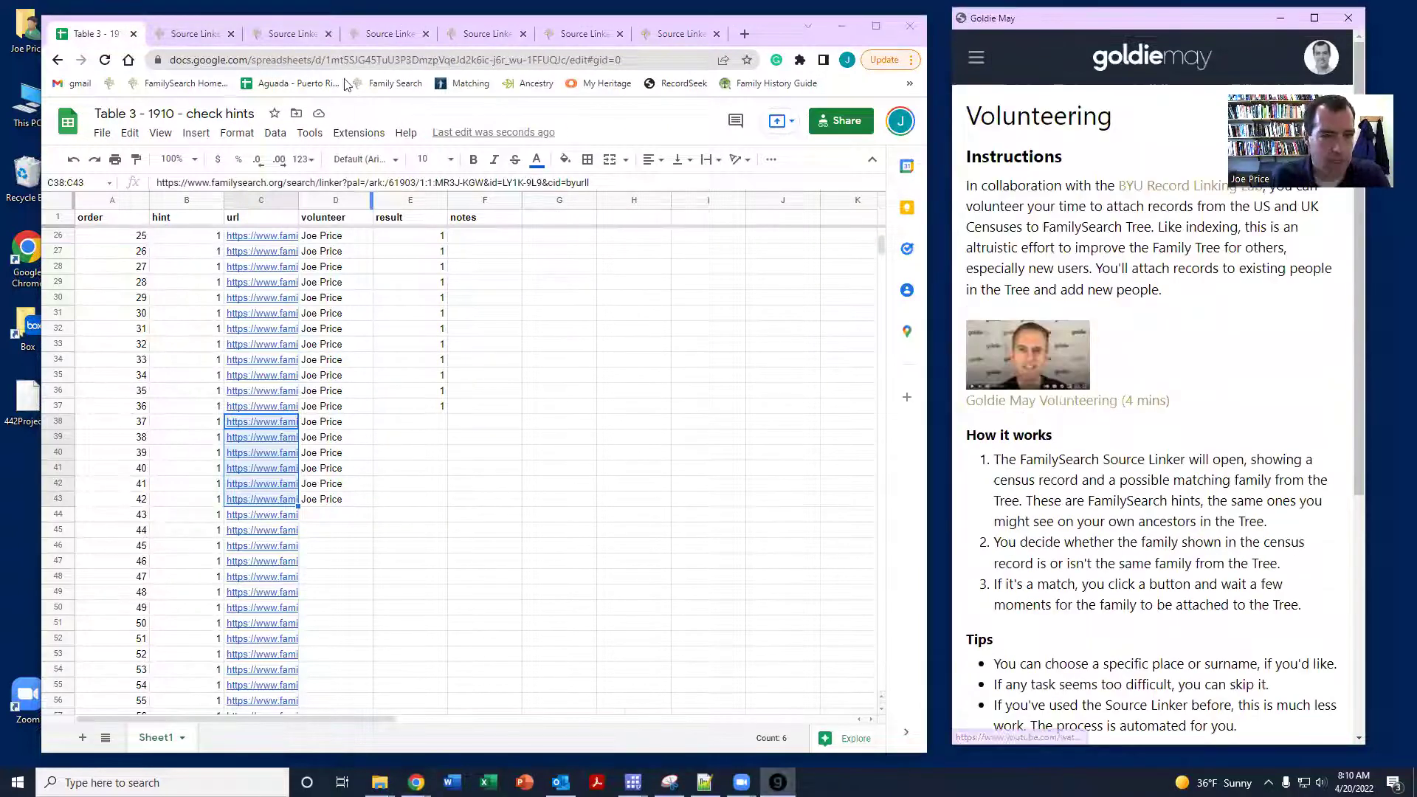
Step: Compare both sons' details on Hattie Creek's census match and attach all records via Goldie May
left_click(674, 34)
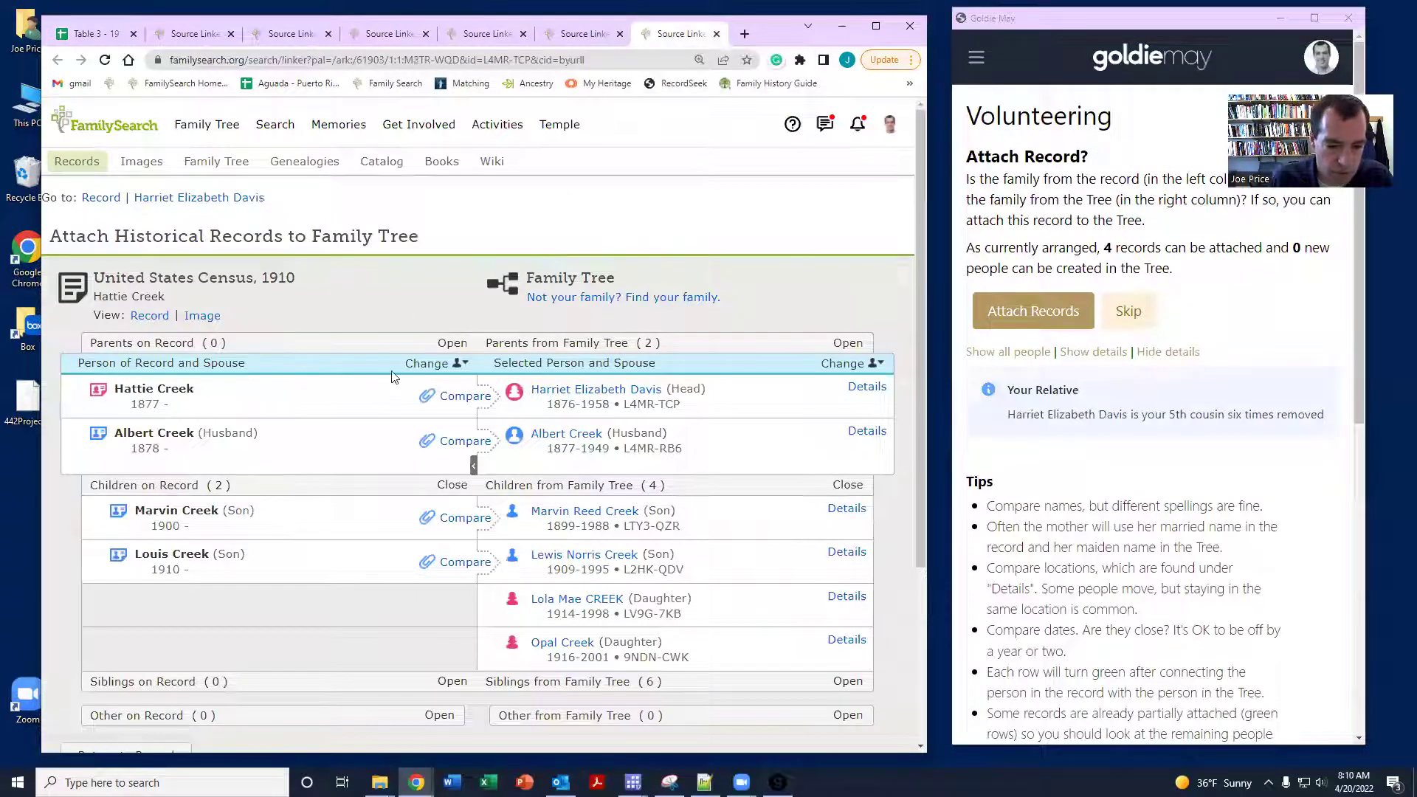
scroll(392, 376, "down", 1)
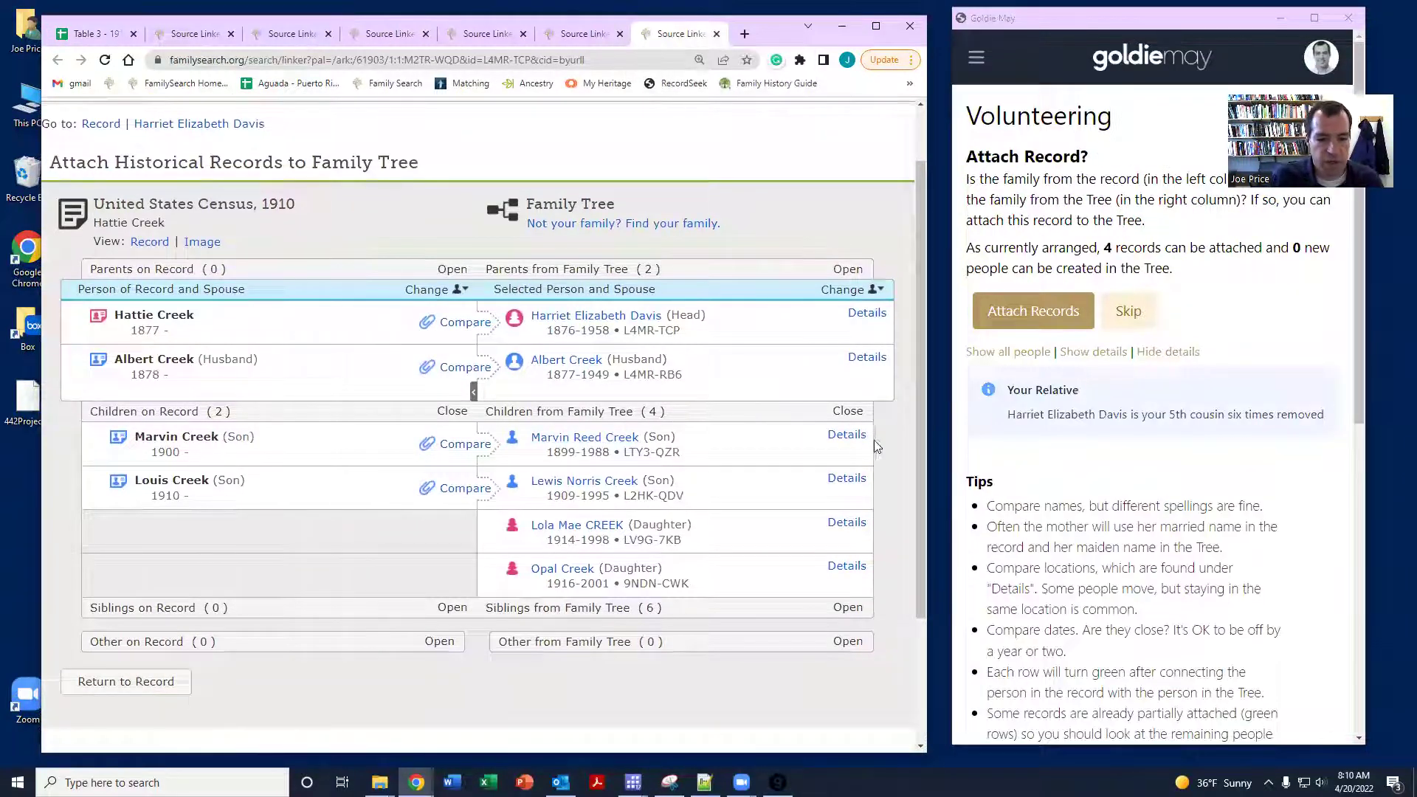
left_click(847, 436)
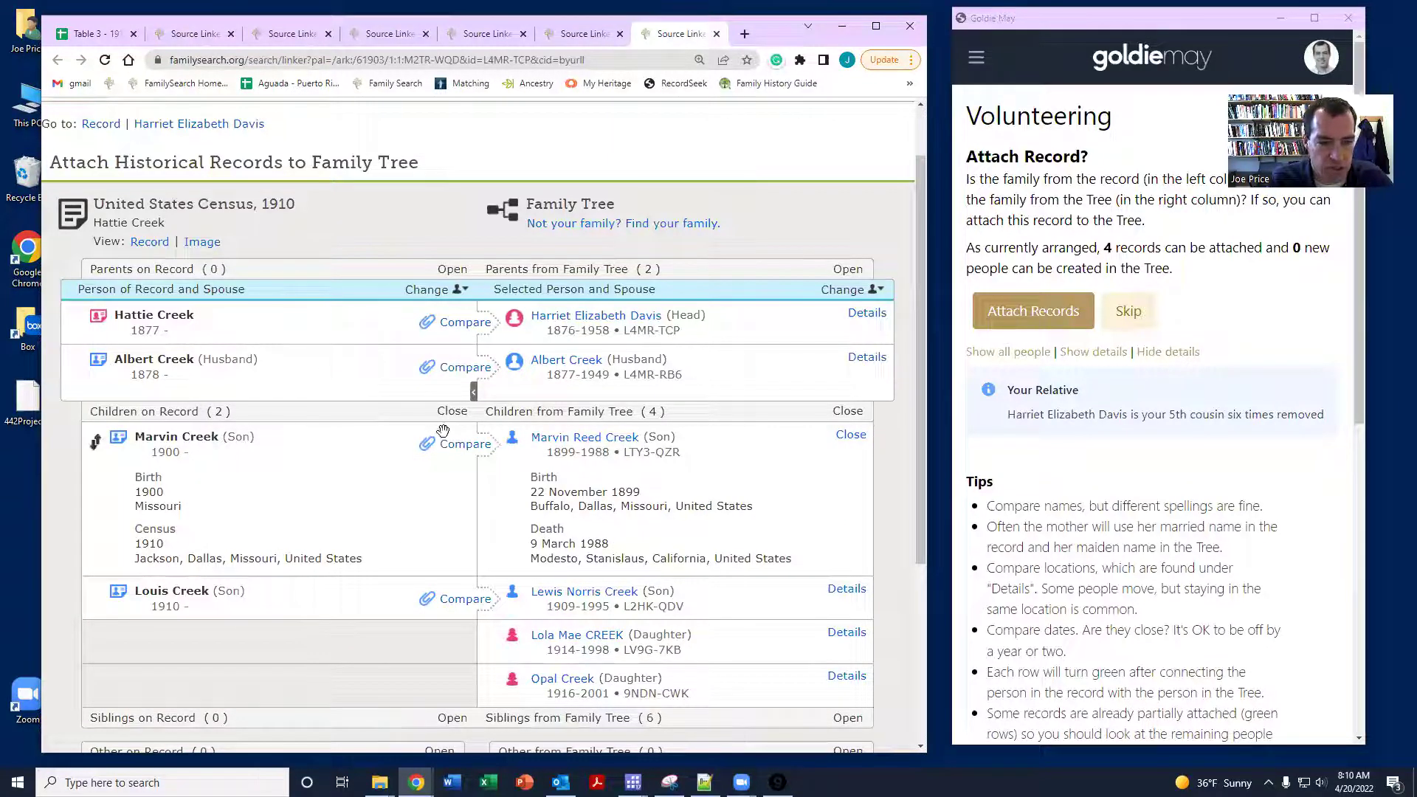
left_click(1006, 319)
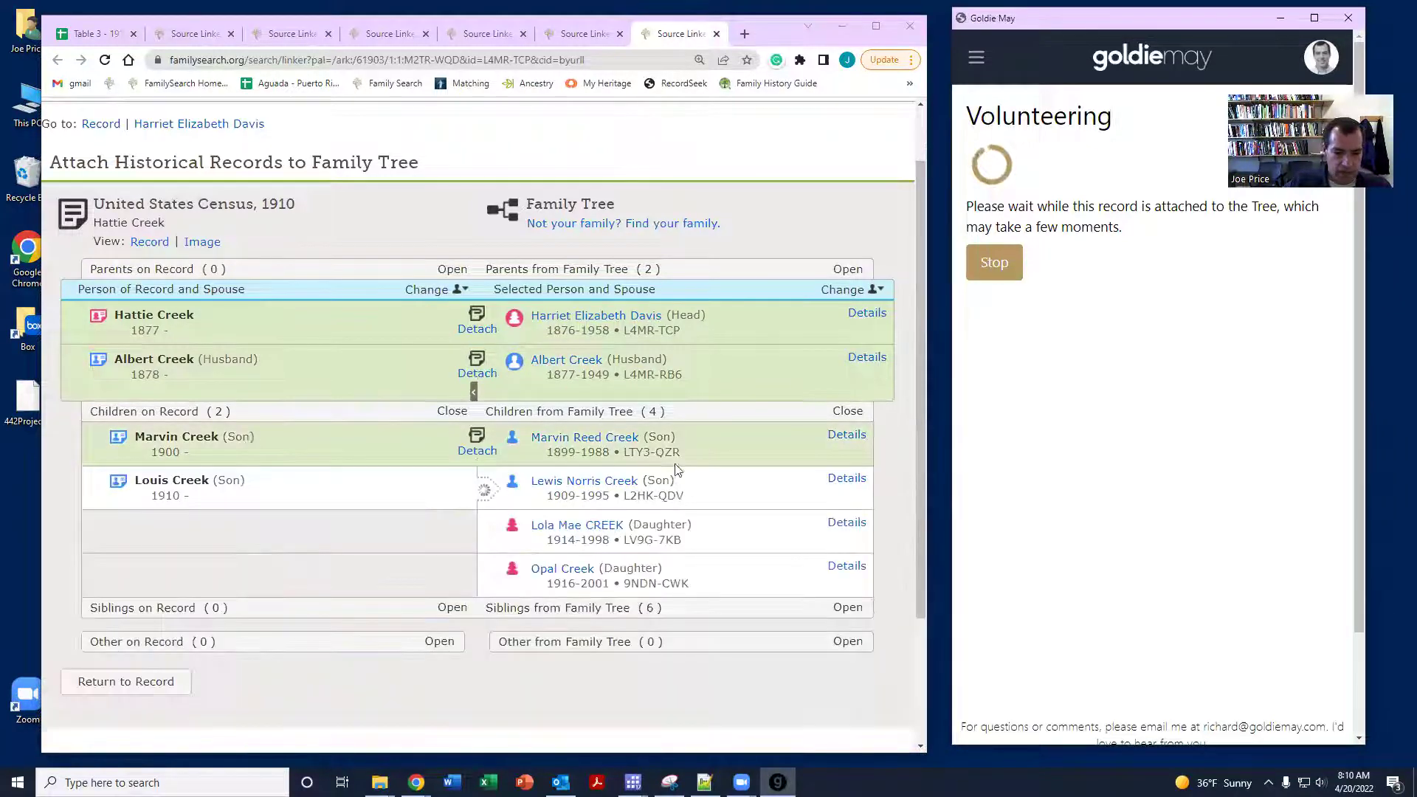
left_click(849, 480)
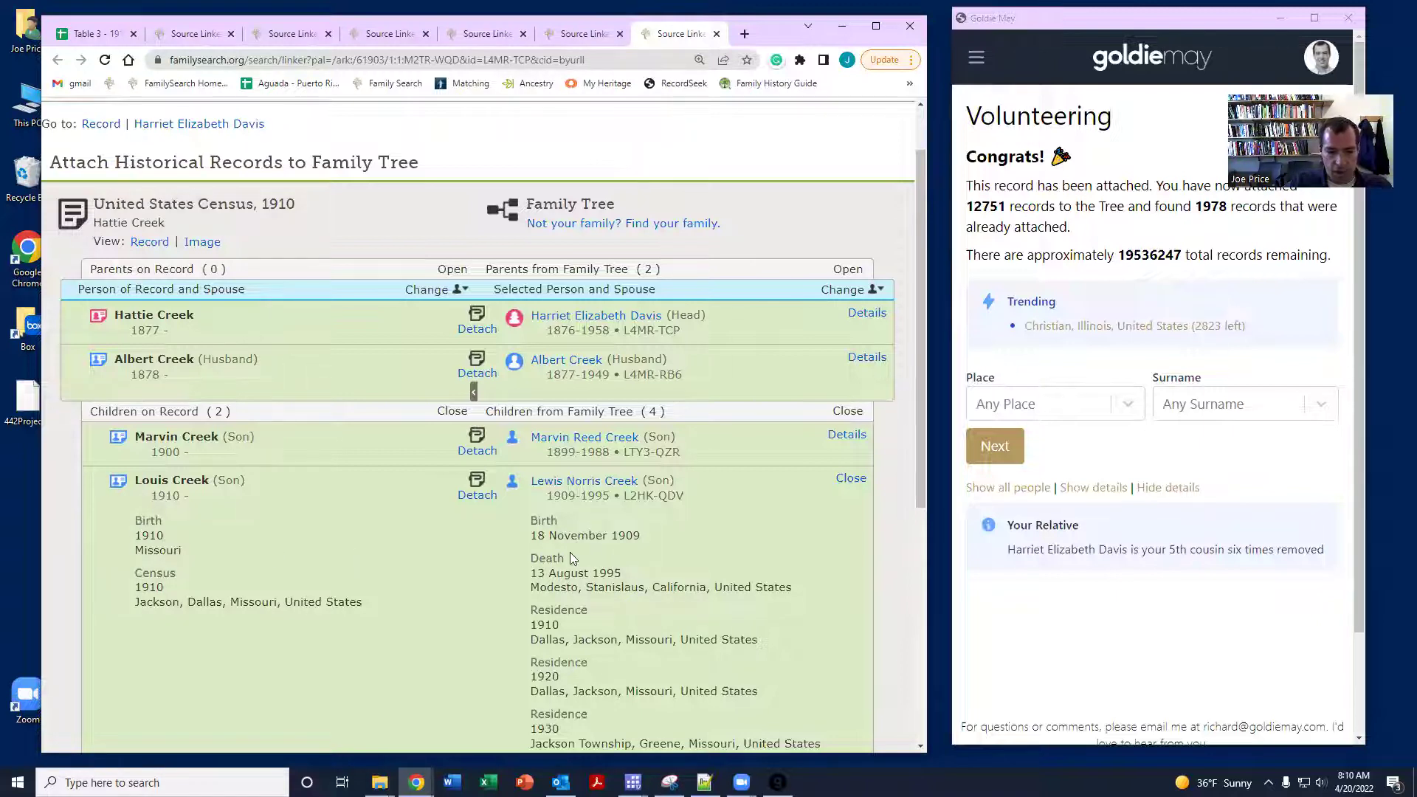
left_click(583, 36)
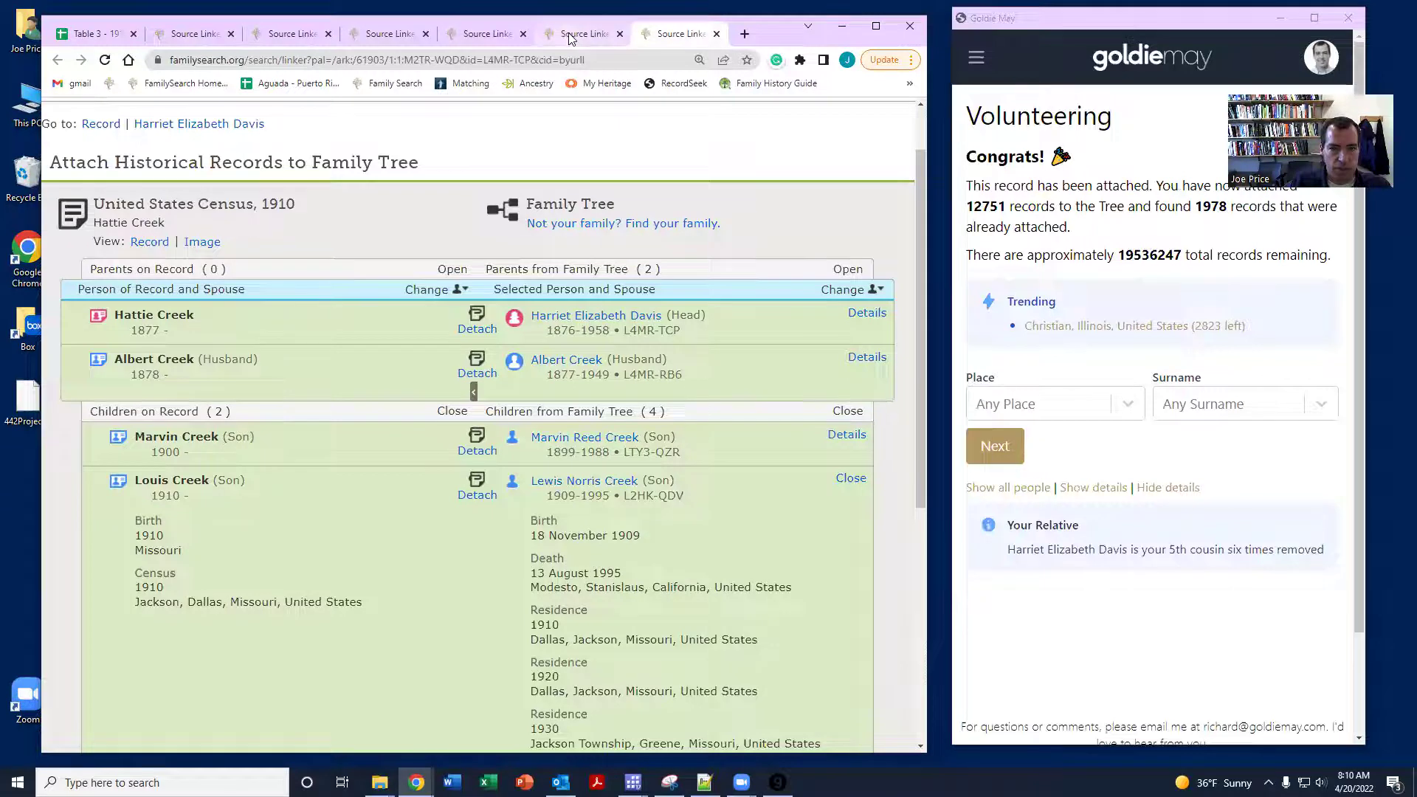
scroll(517, 333, "down", 2)
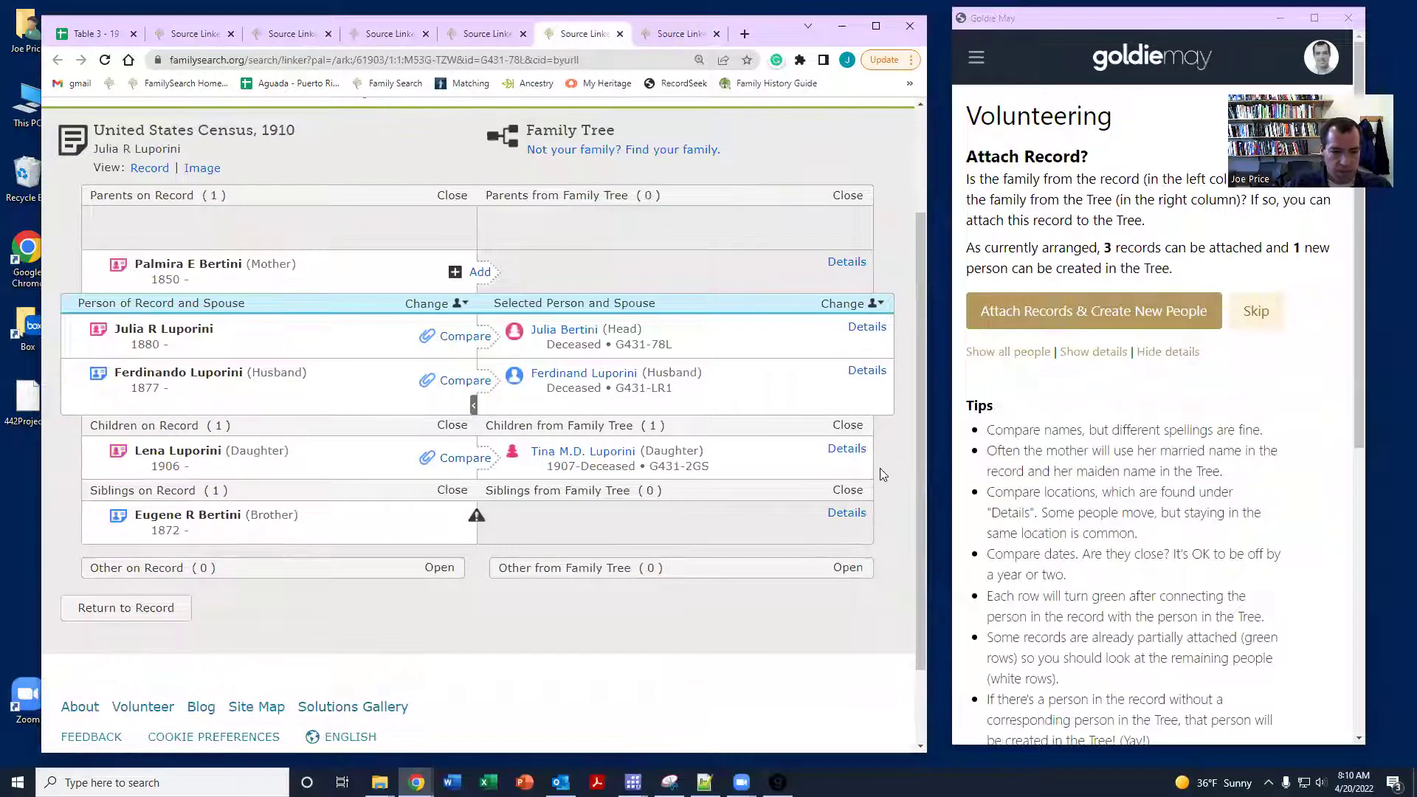
left_click(847, 448)
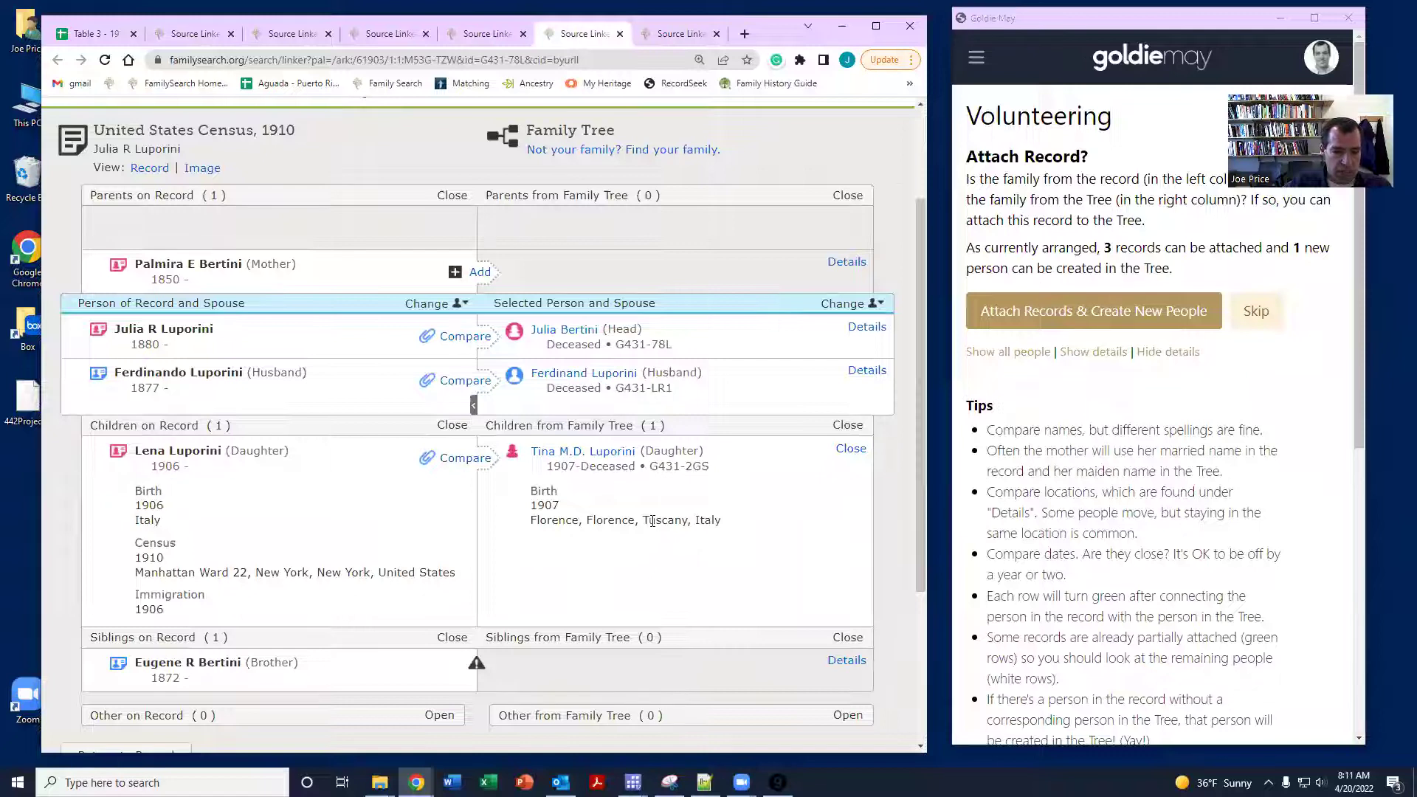
left_click(865, 371)
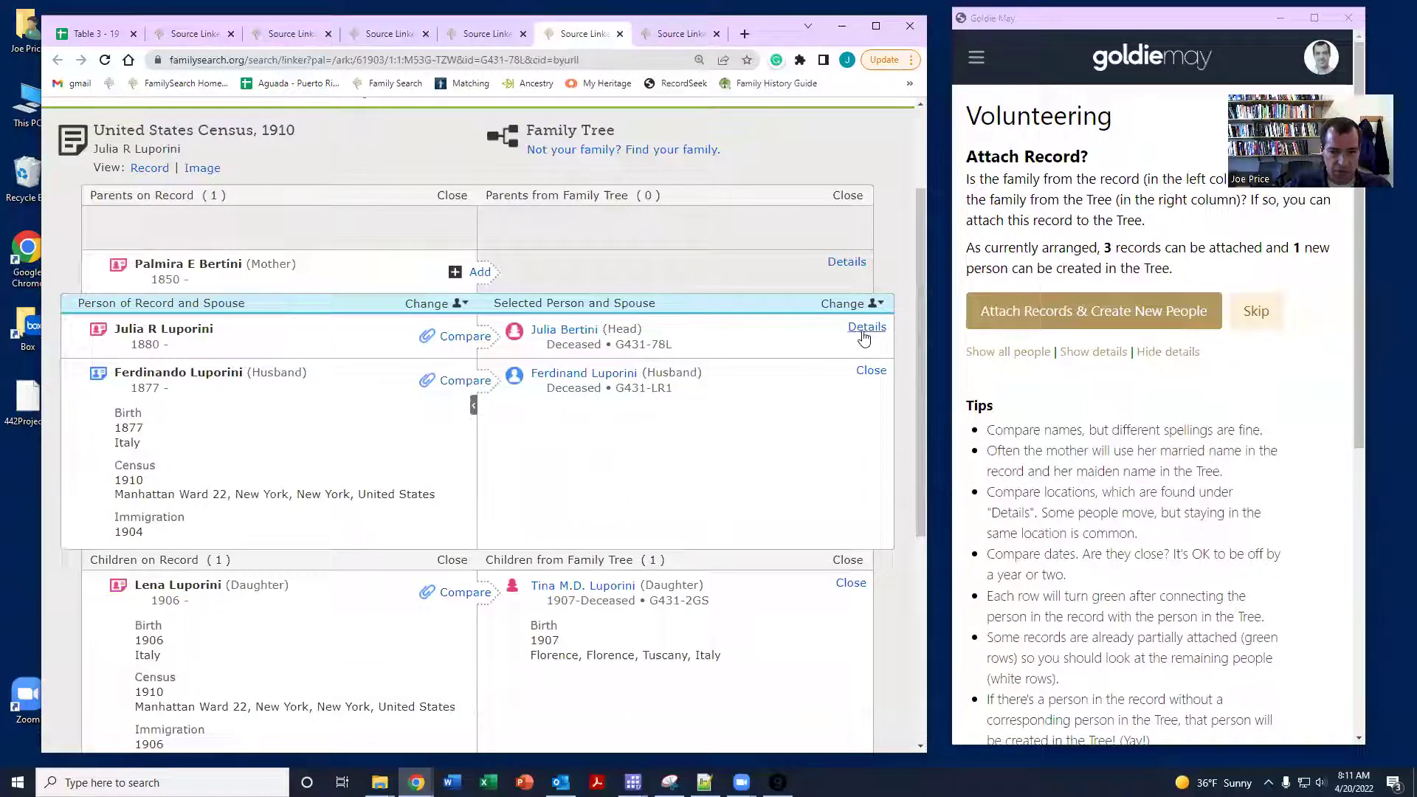
left_click(866, 327)
scroll(794, 366, "down", 1)
scroll(791, 369, "down", 3)
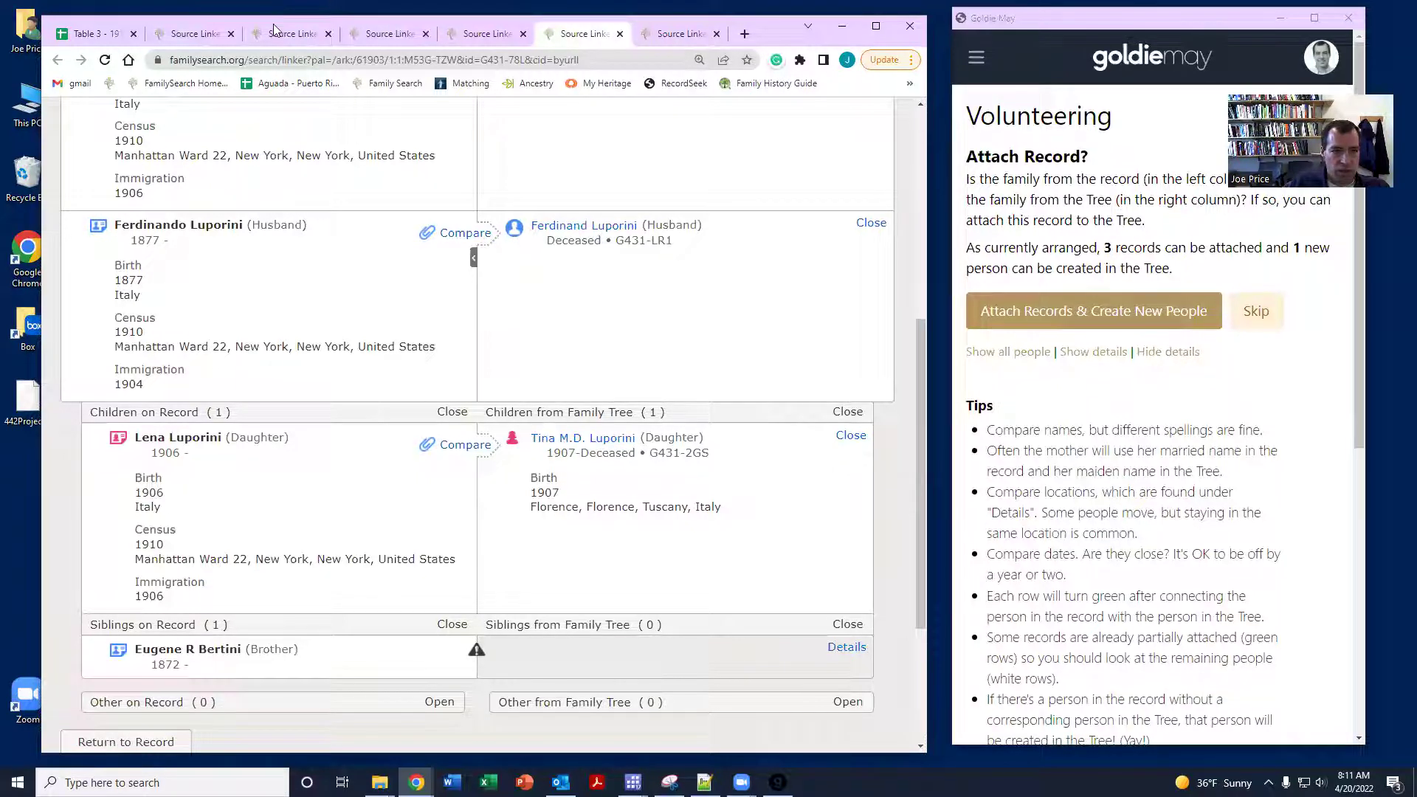
Step: Record a result of 1 for order 42 in E43 and move to order 41's cell
left_click_drag(91, 42, 83, 71)
left_click(83, 64)
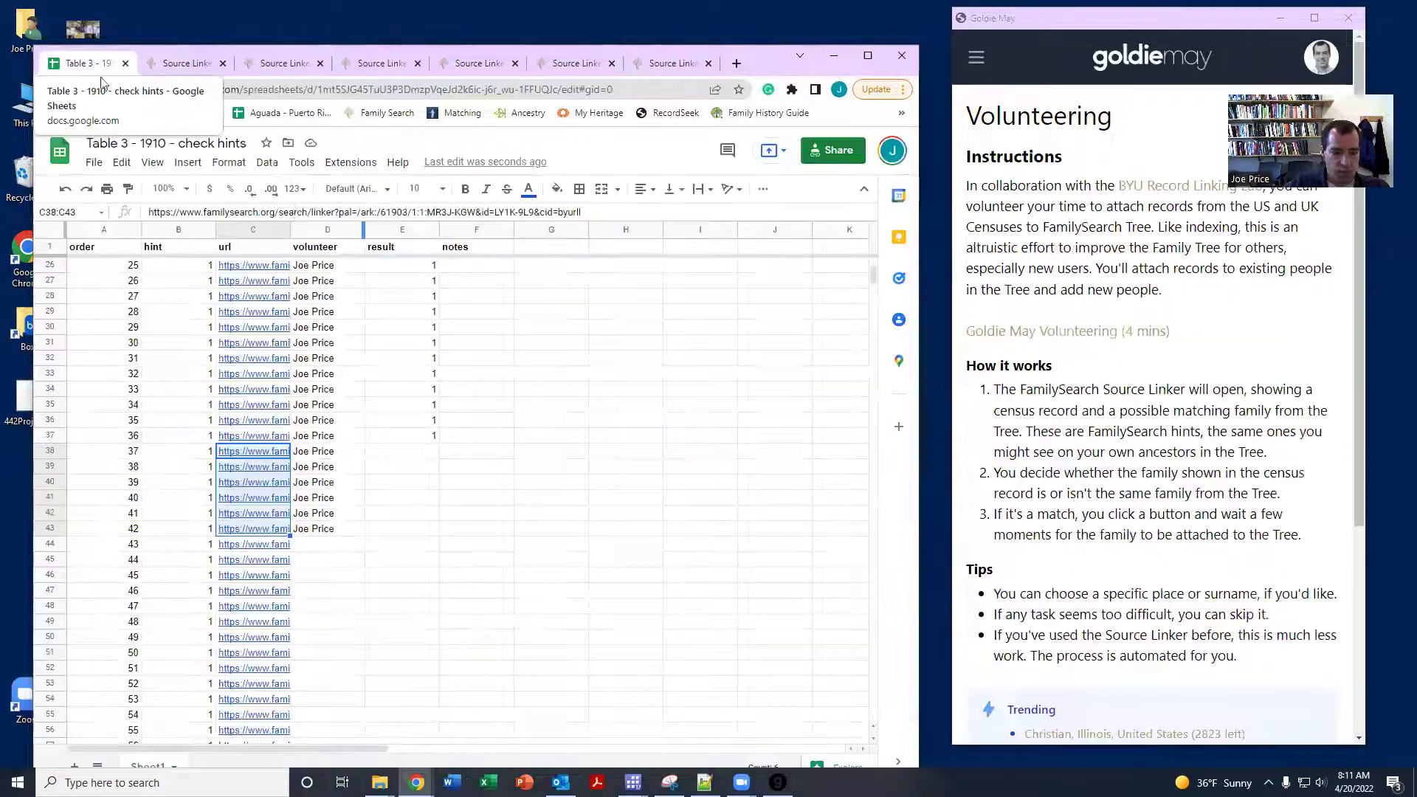
left_click(391, 524)
type("1")
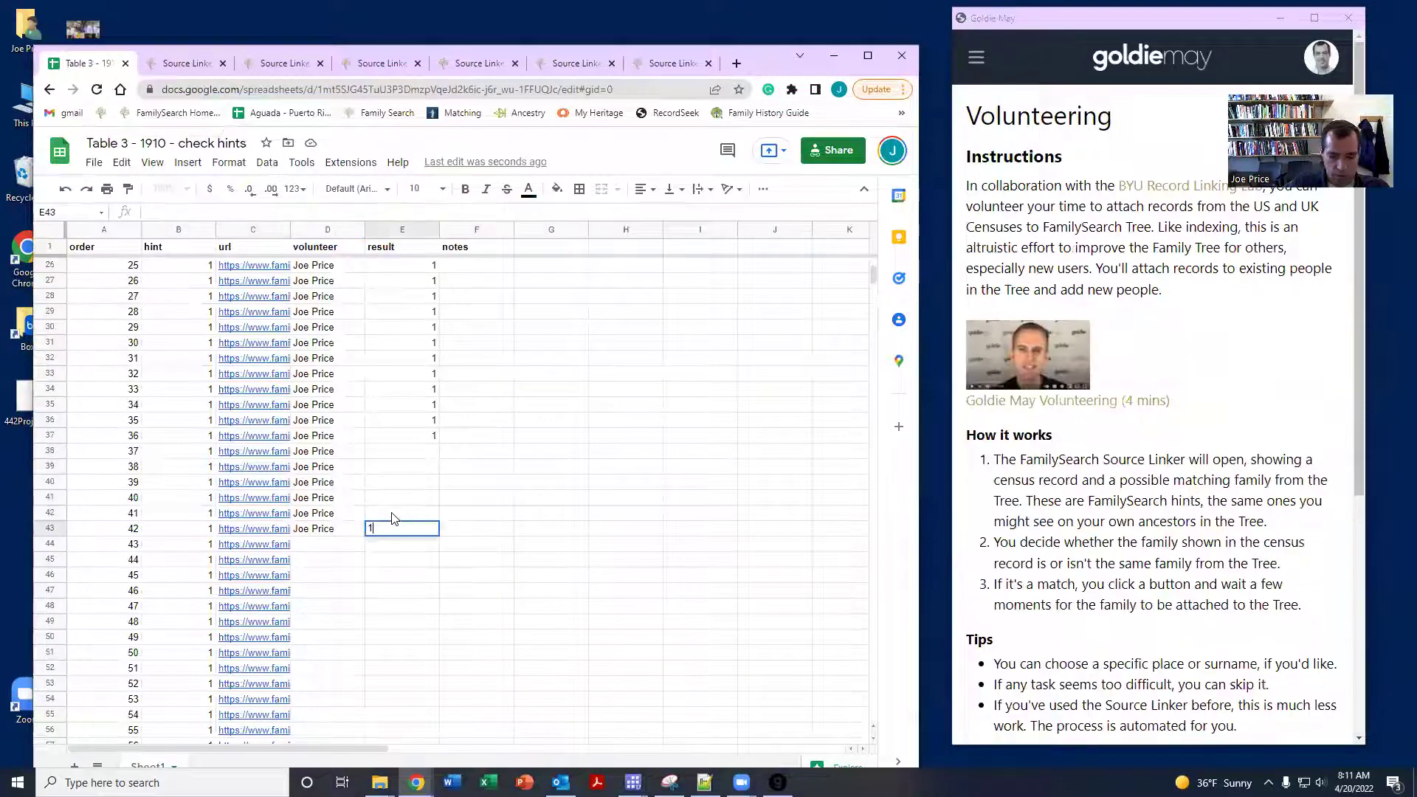
left_click(391, 515)
type("0.5")
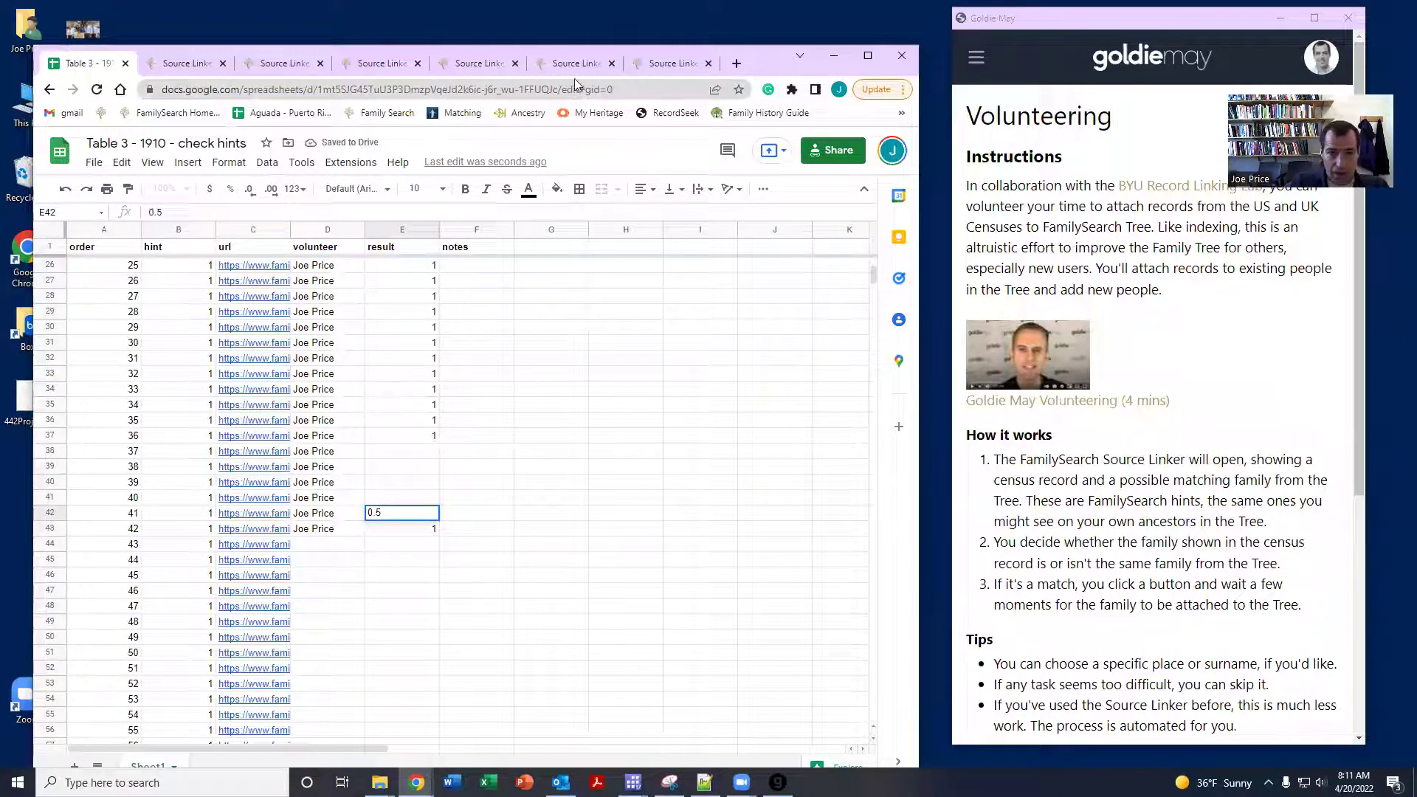
left_click(576, 65)
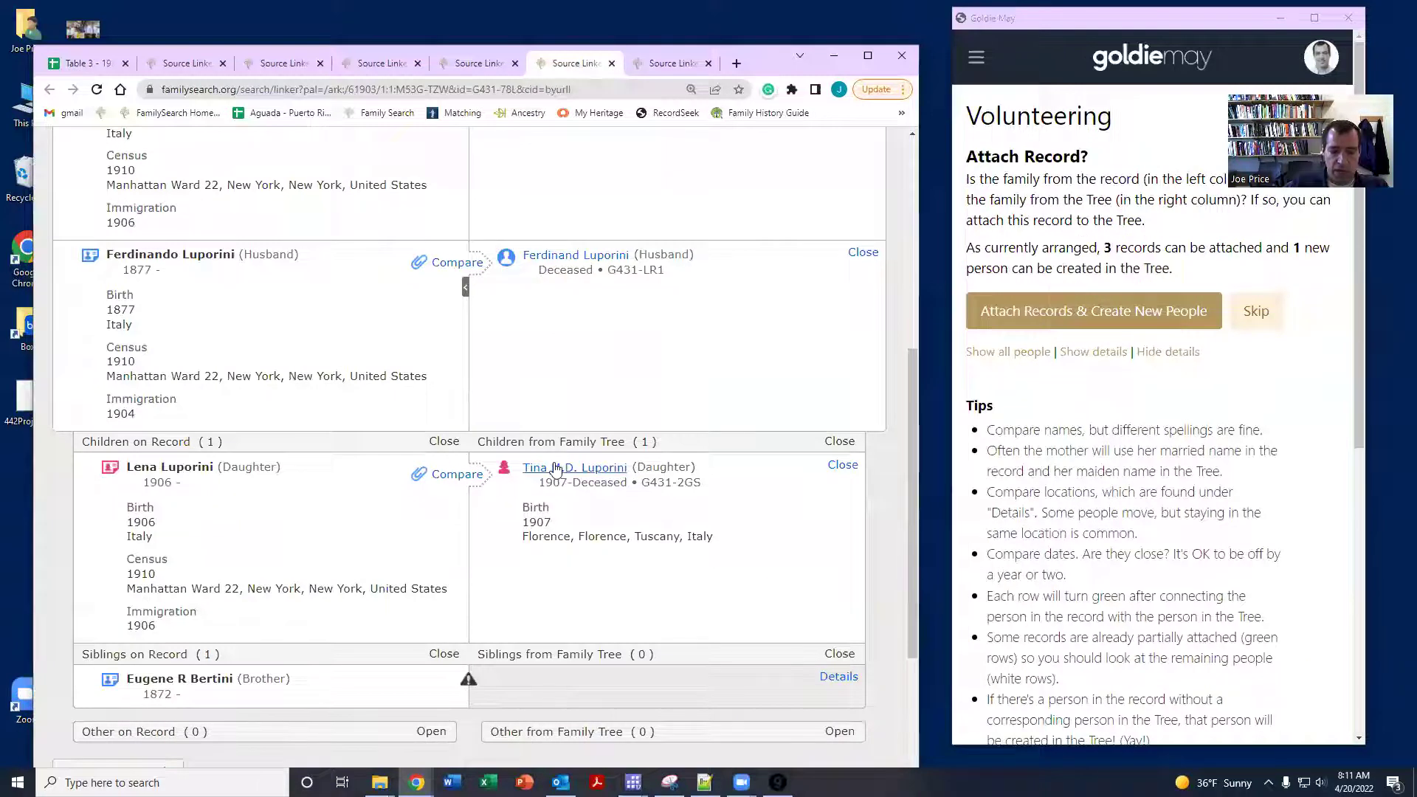
mouse_move(556, 469)
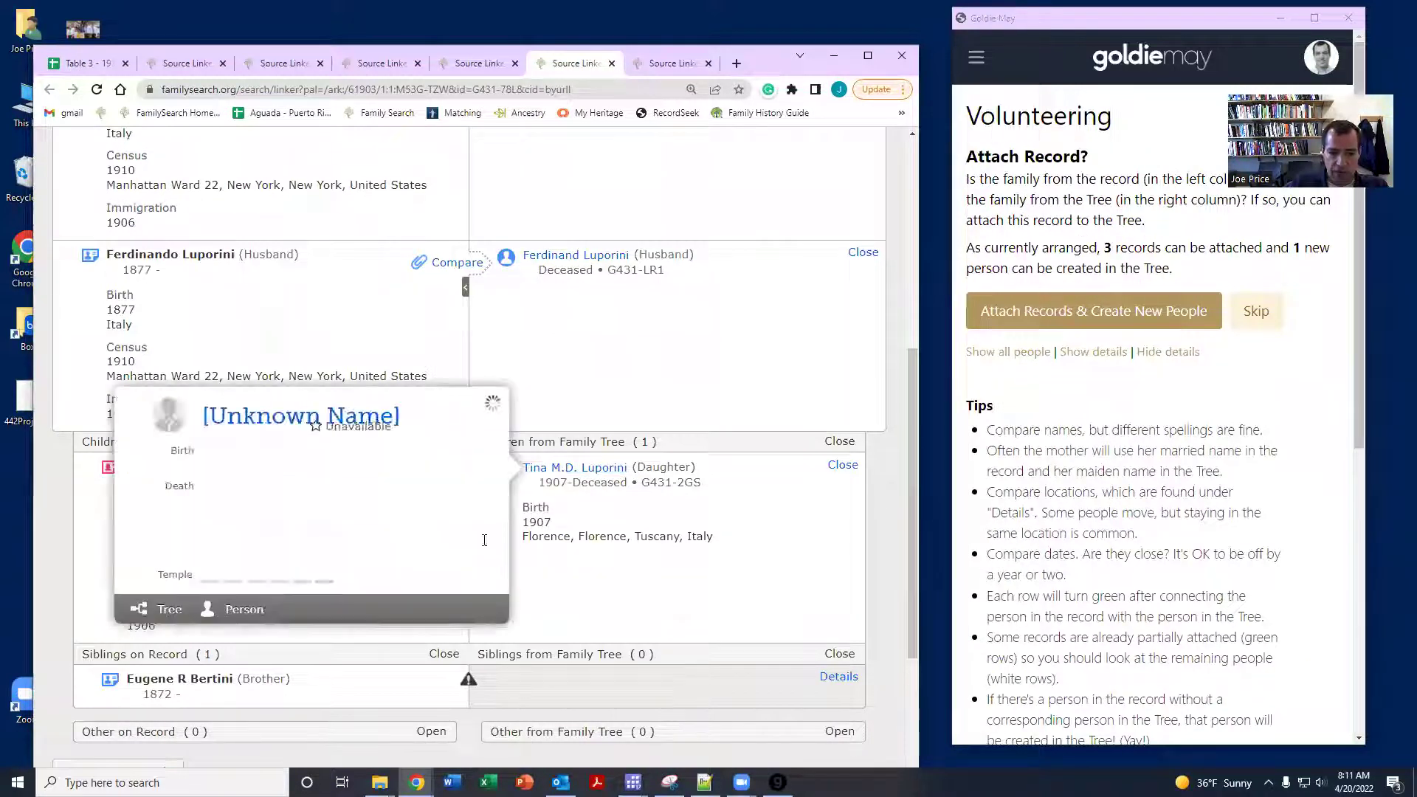
left_click(229, 624)
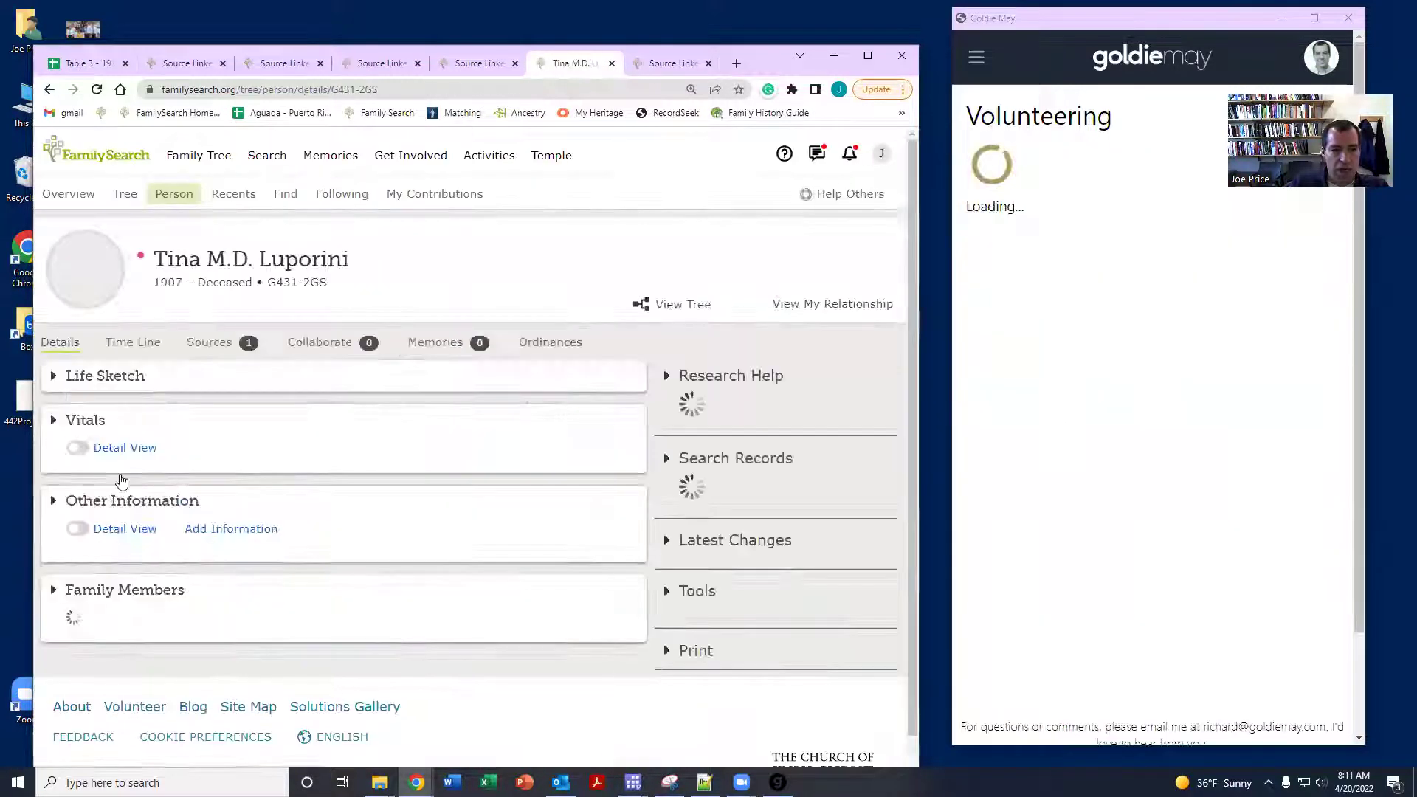
scroll(273, 485, "down", 1)
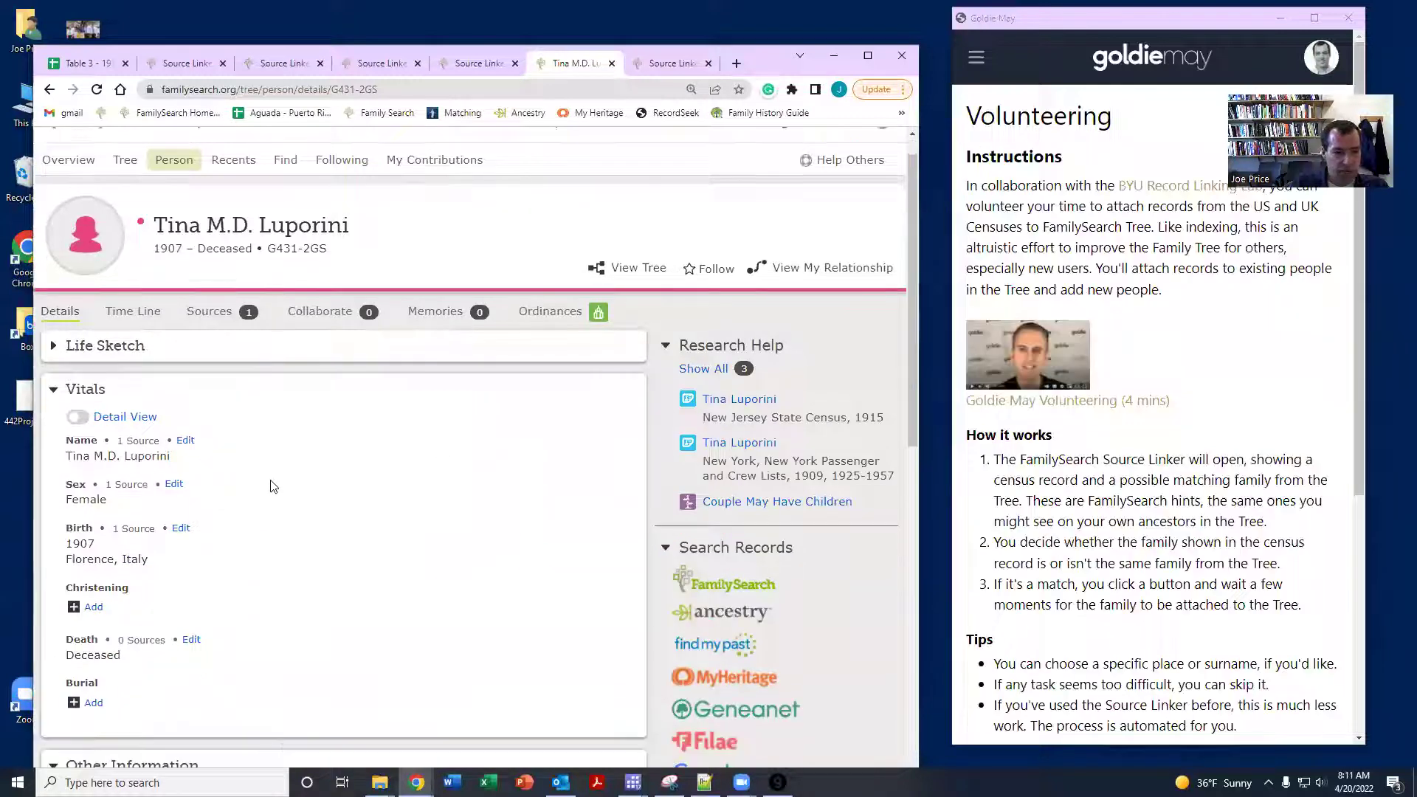
scroll(233, 568, "down", 3)
scroll(221, 583, "down", 3)
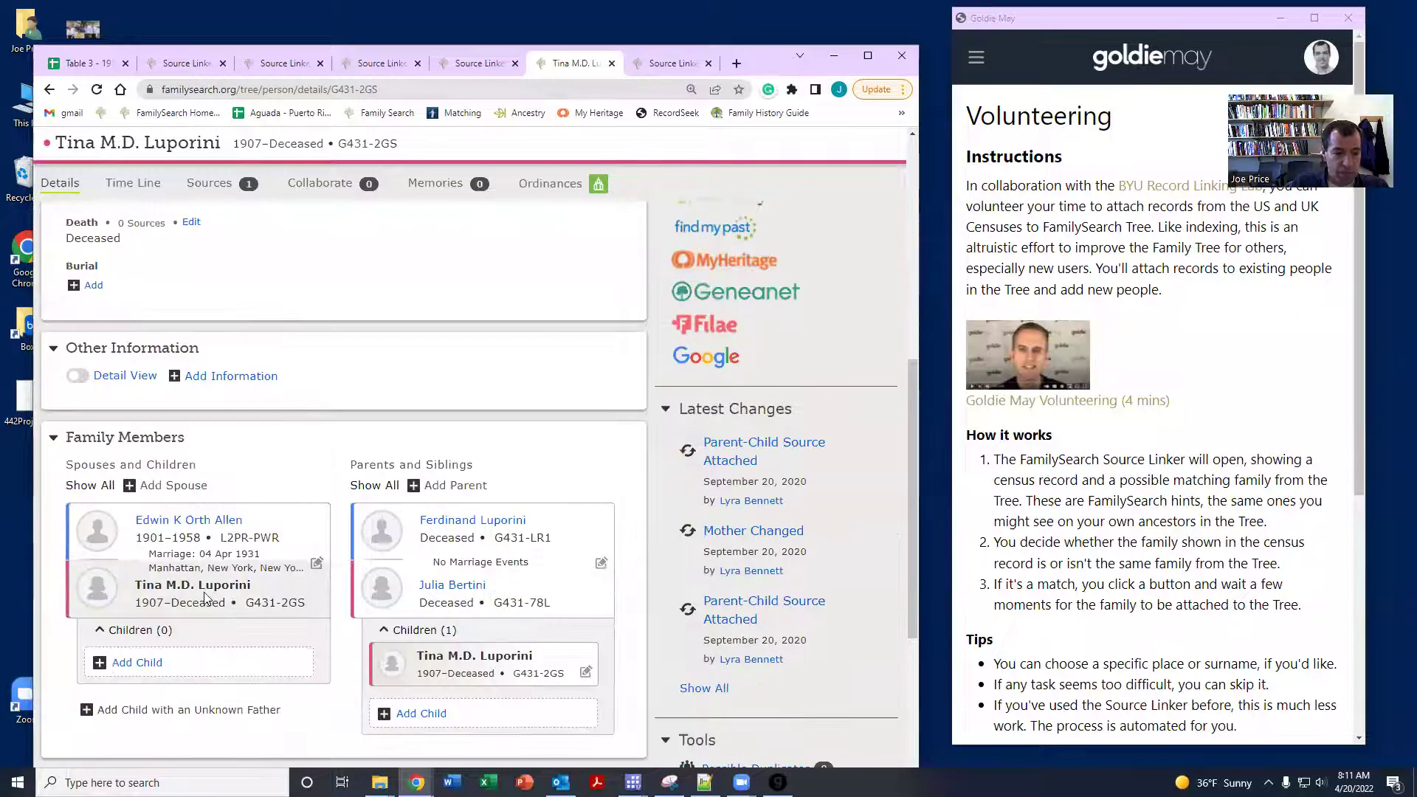
scroll(313, 585, "up", 6)
scroll(705, 473, "down", 1)
left_click(705, 500)
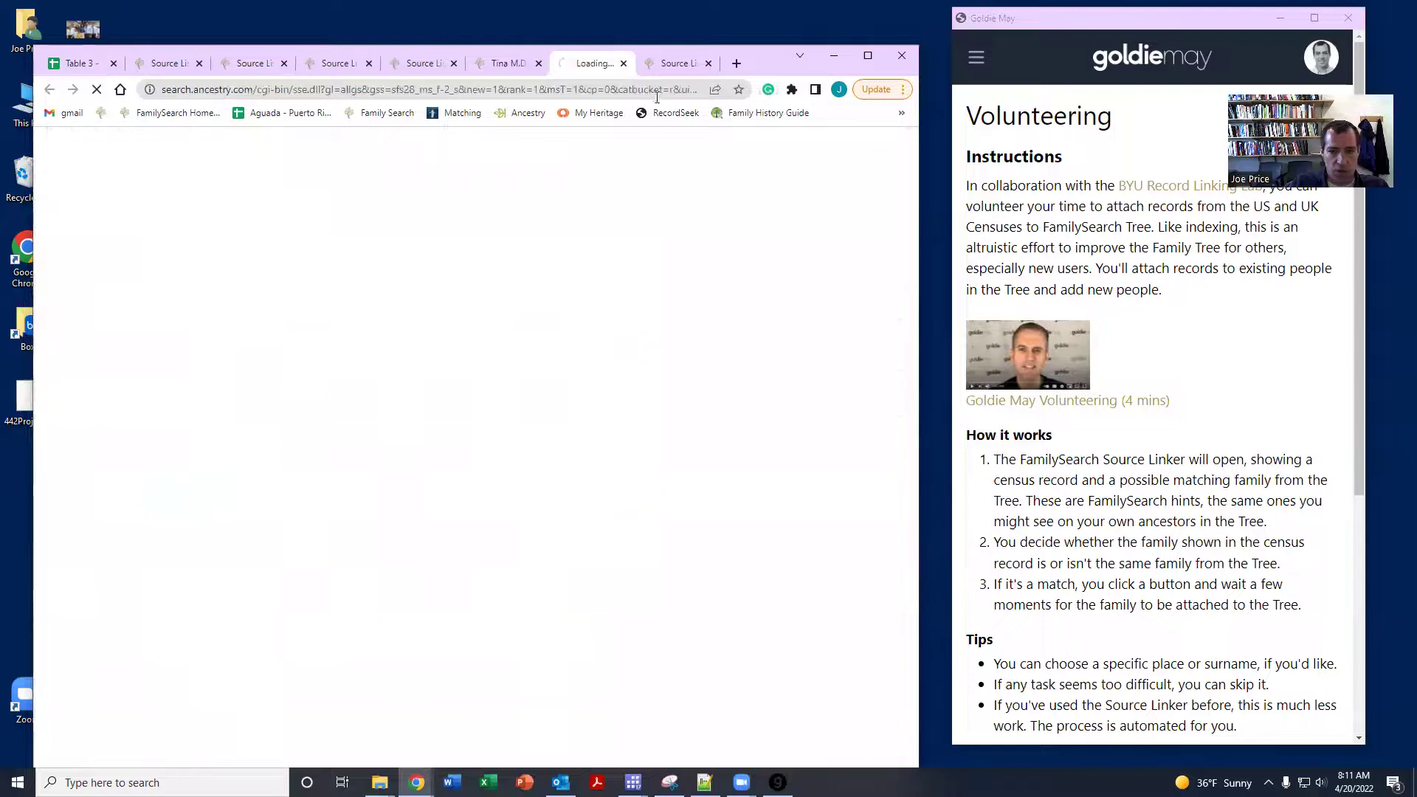
left_click_drag(599, 65, 932, 60)
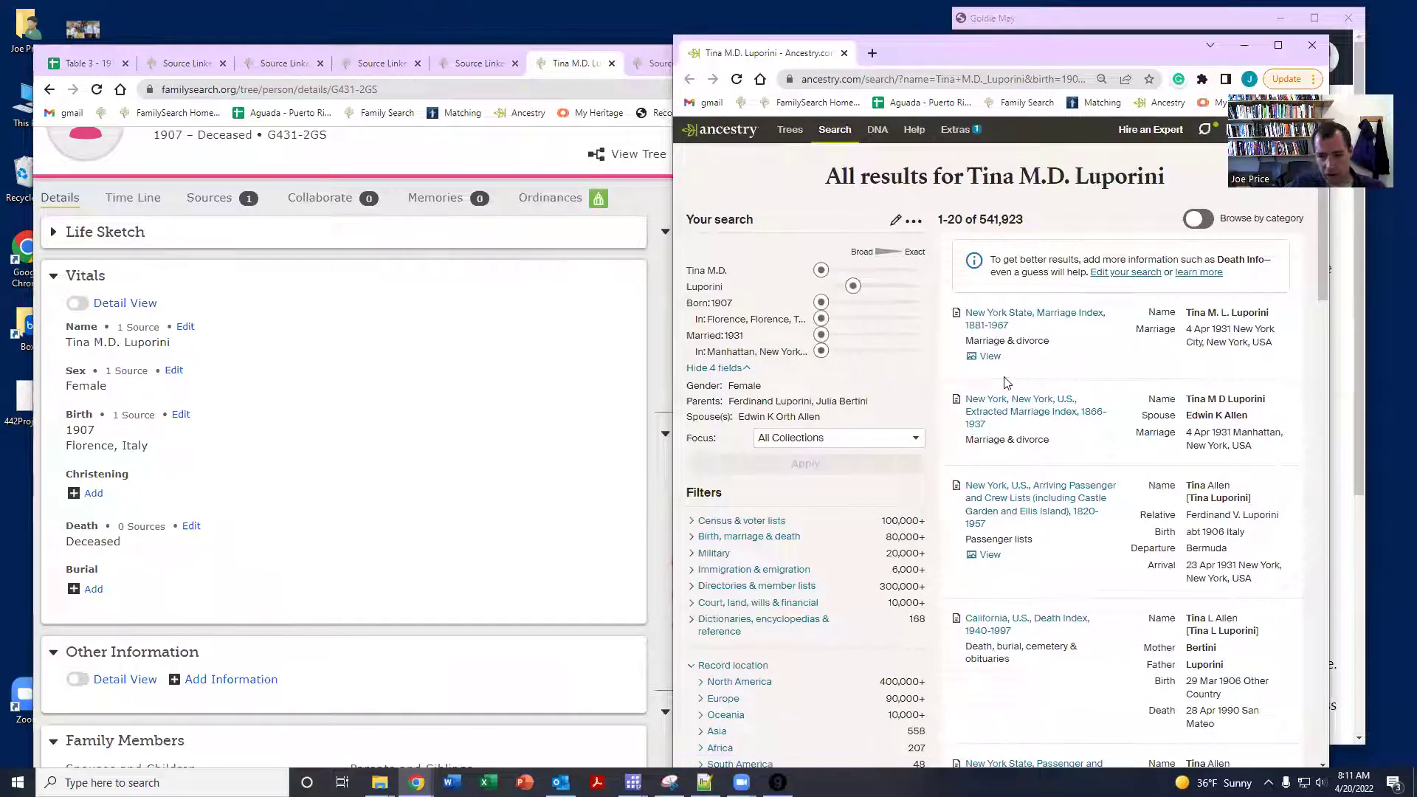
left_click(1008, 319)
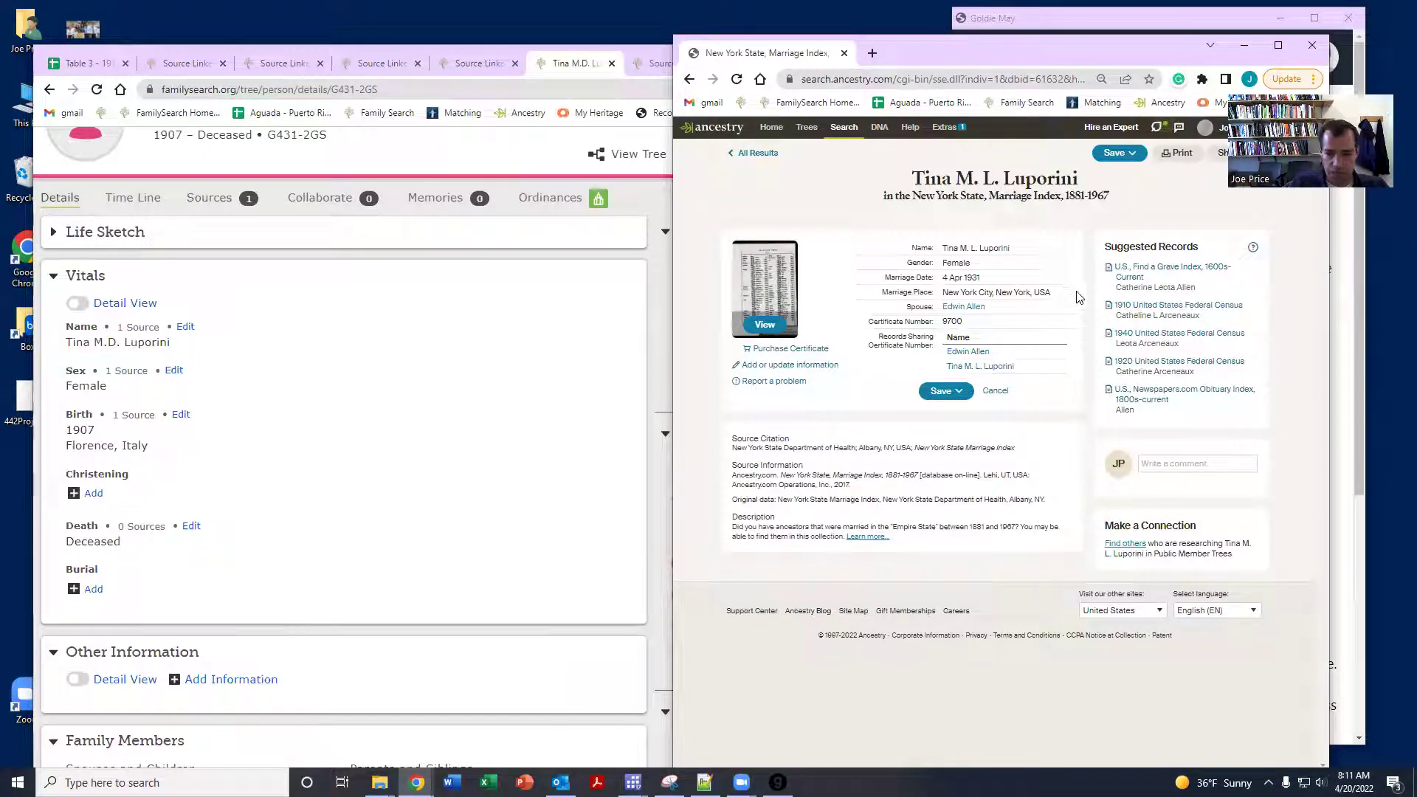
left_click(1121, 550)
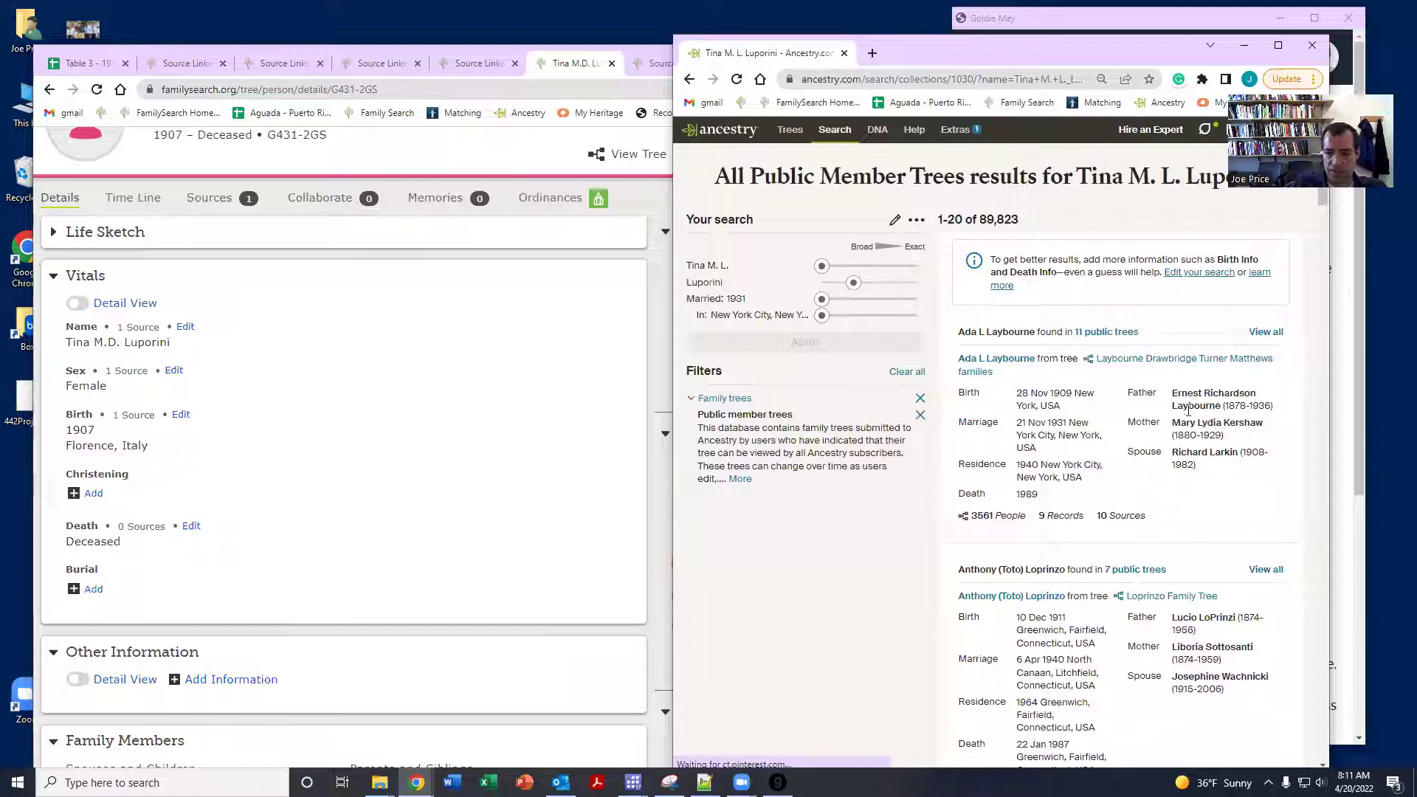
scroll(1113, 546, "down", 2)
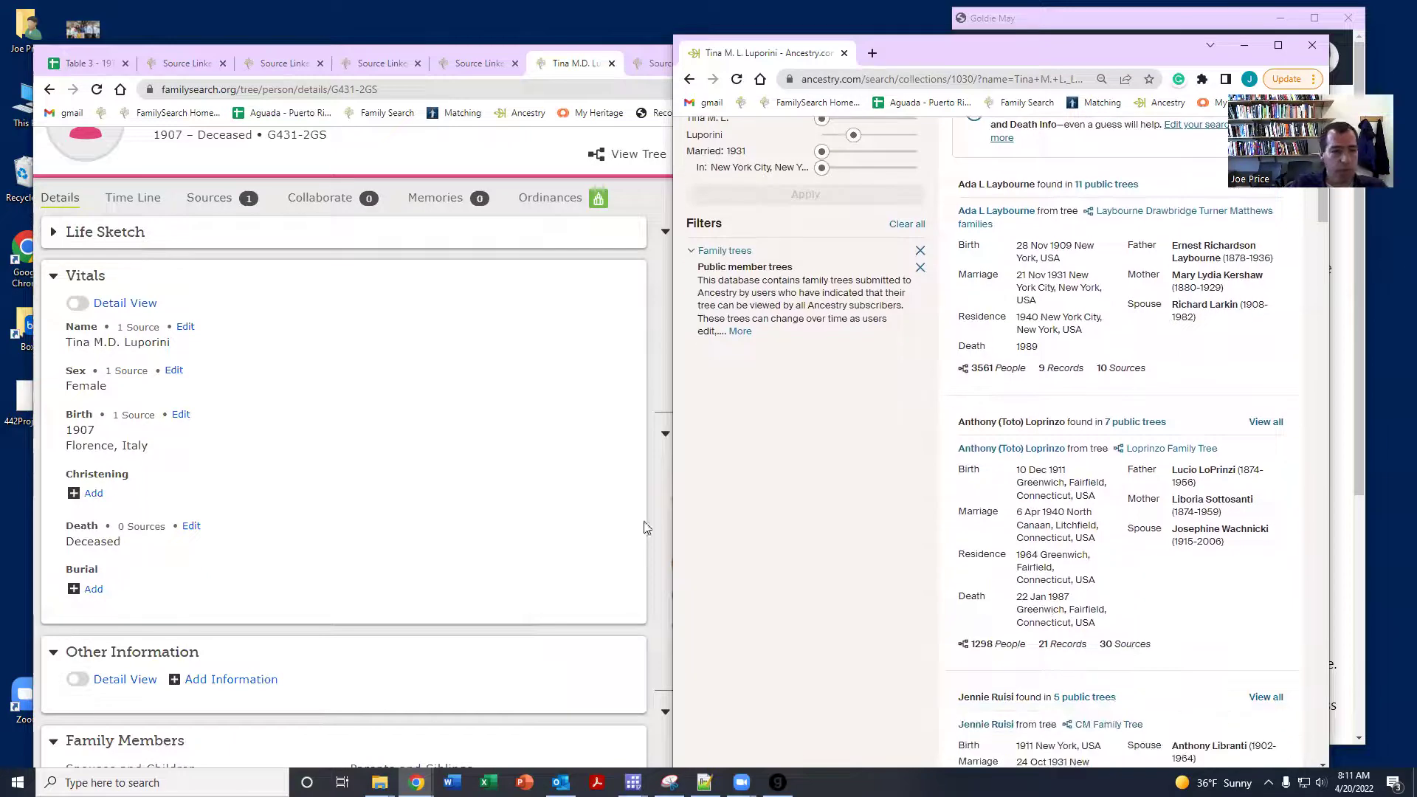
left_click(426, 503)
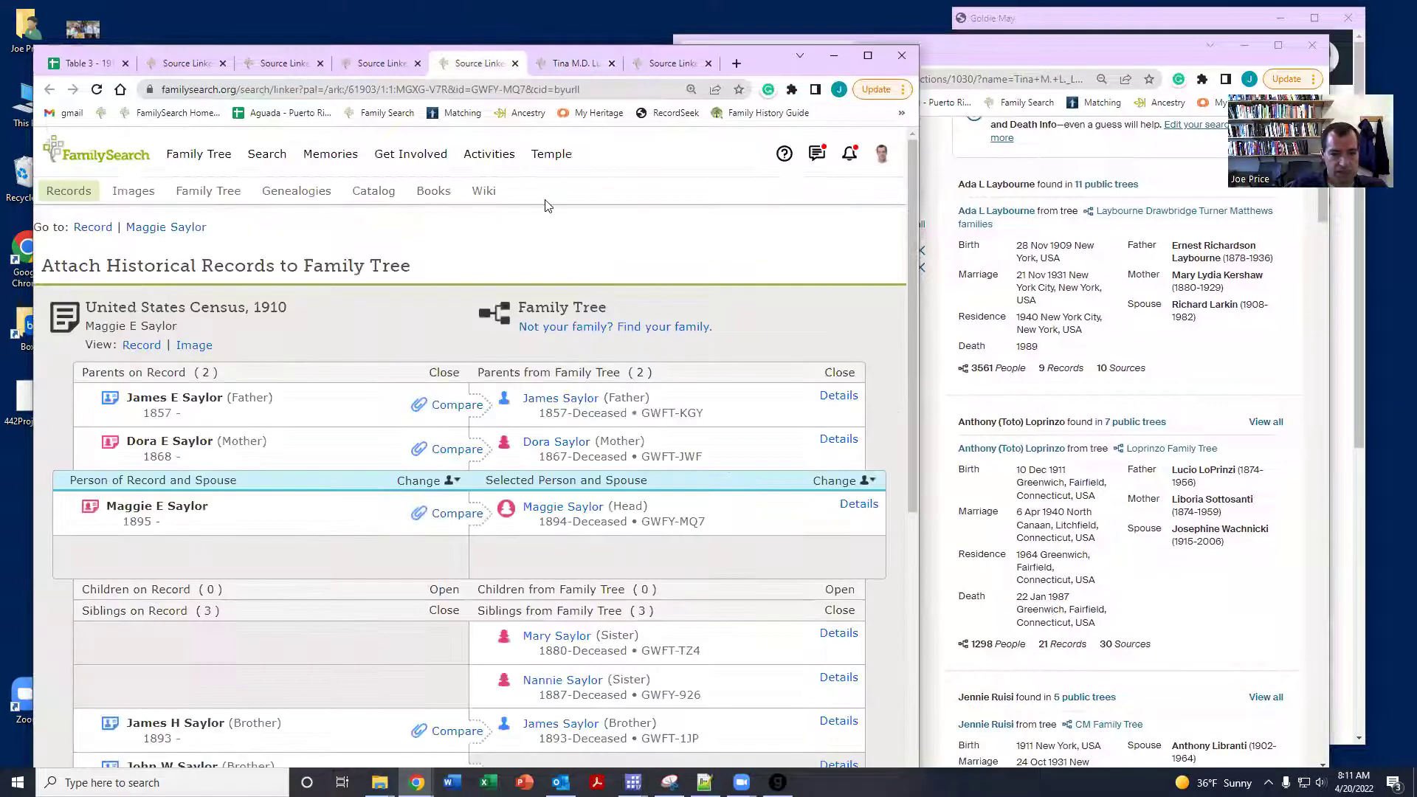
left_click(463, 63)
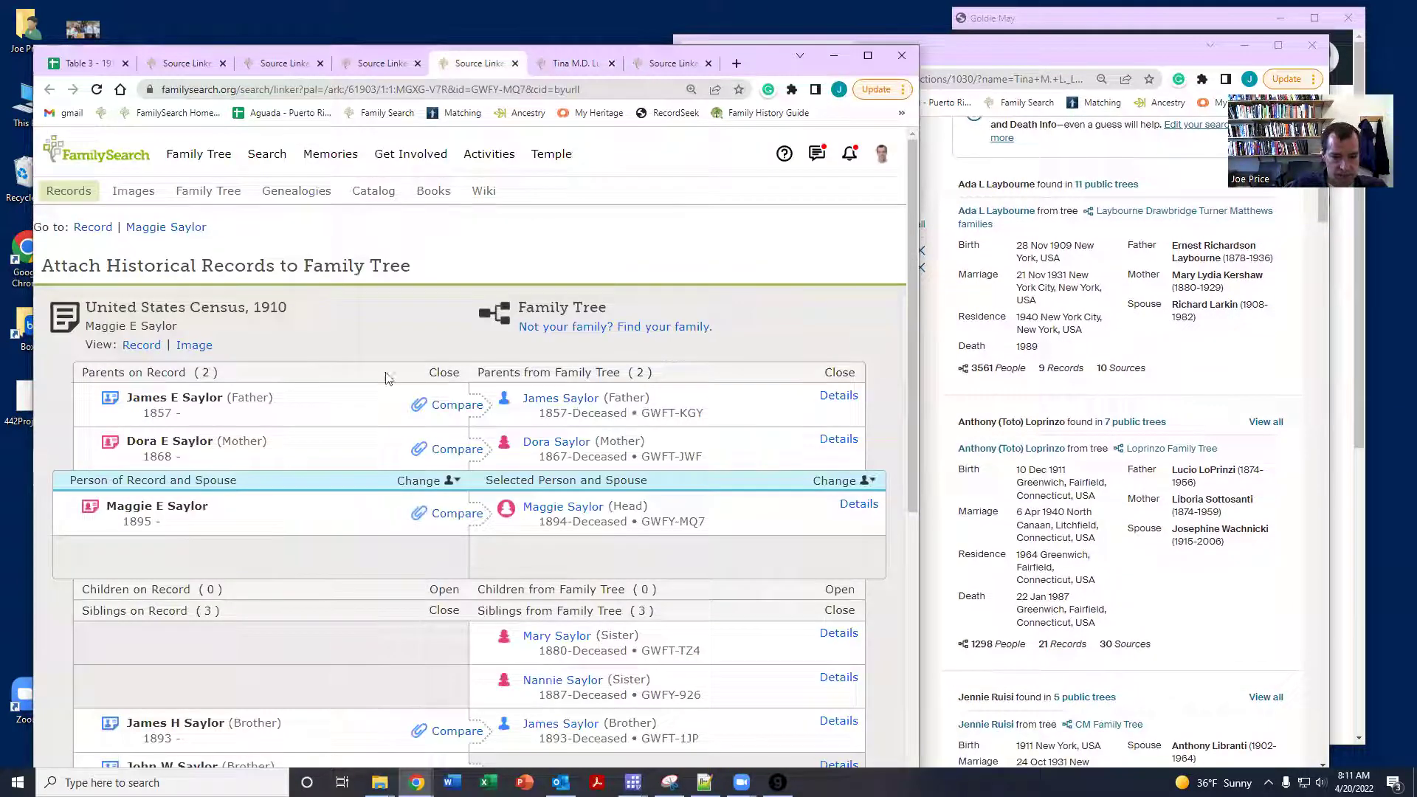
left_click(1235, 45)
scroll(828, 509, "down", 3)
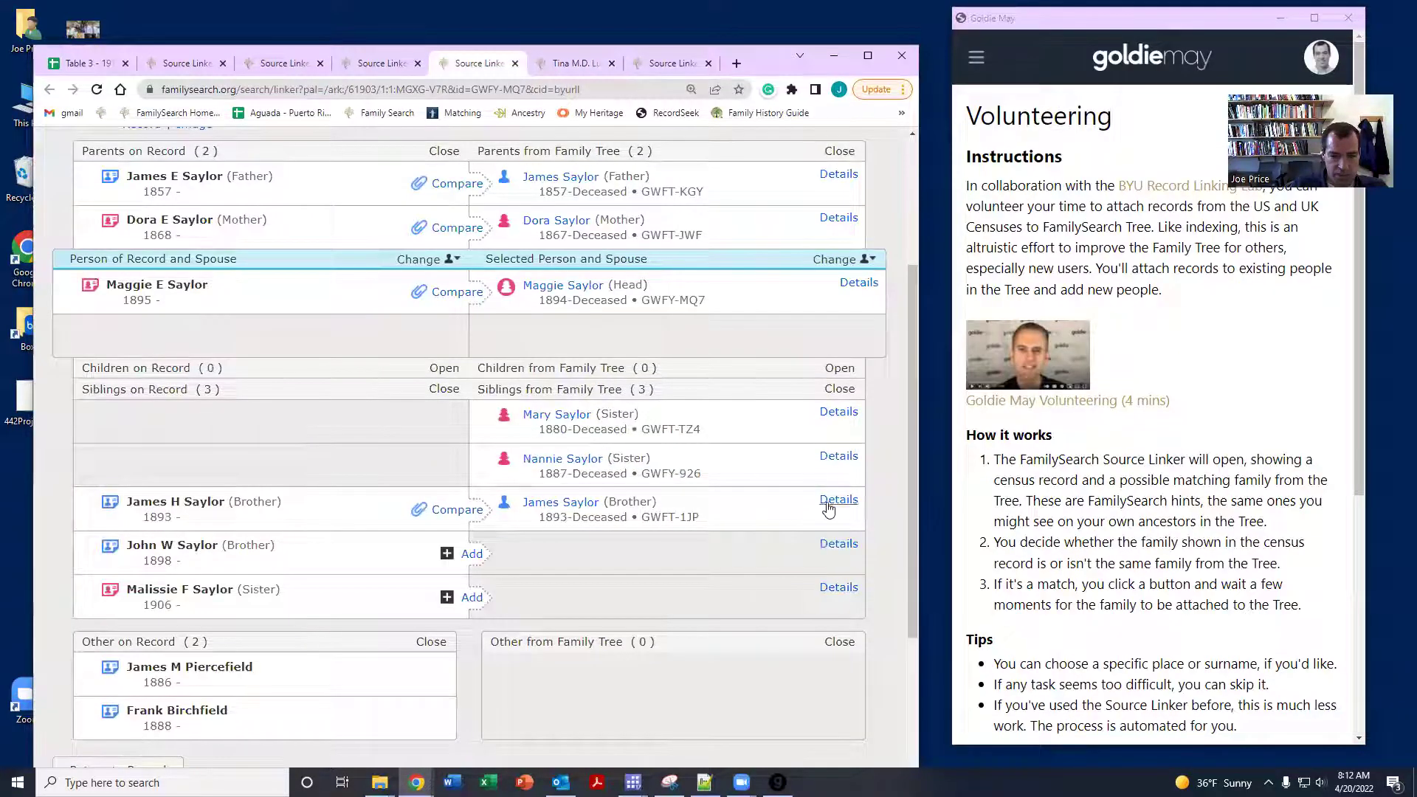
left_click(828, 502)
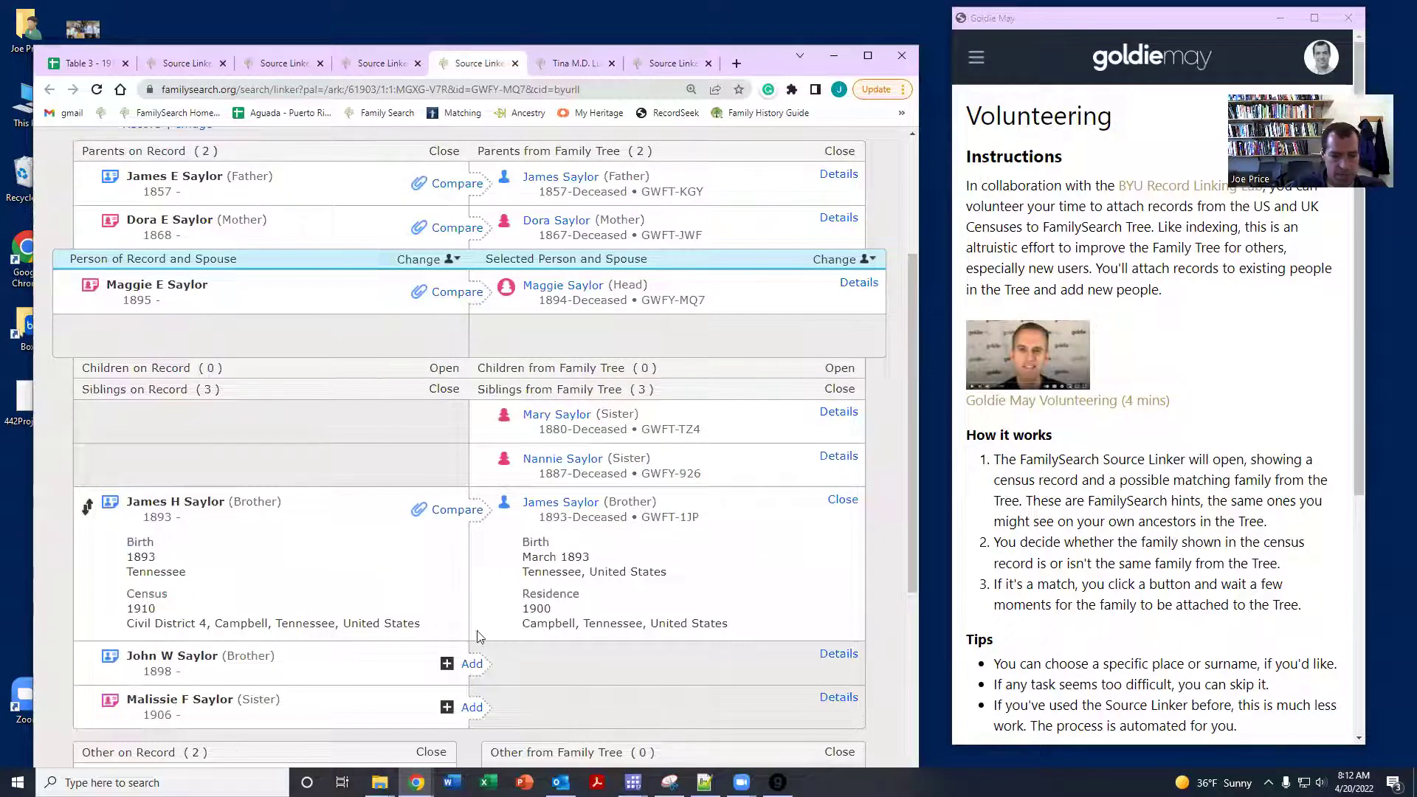
scroll(457, 590, "up", 3)
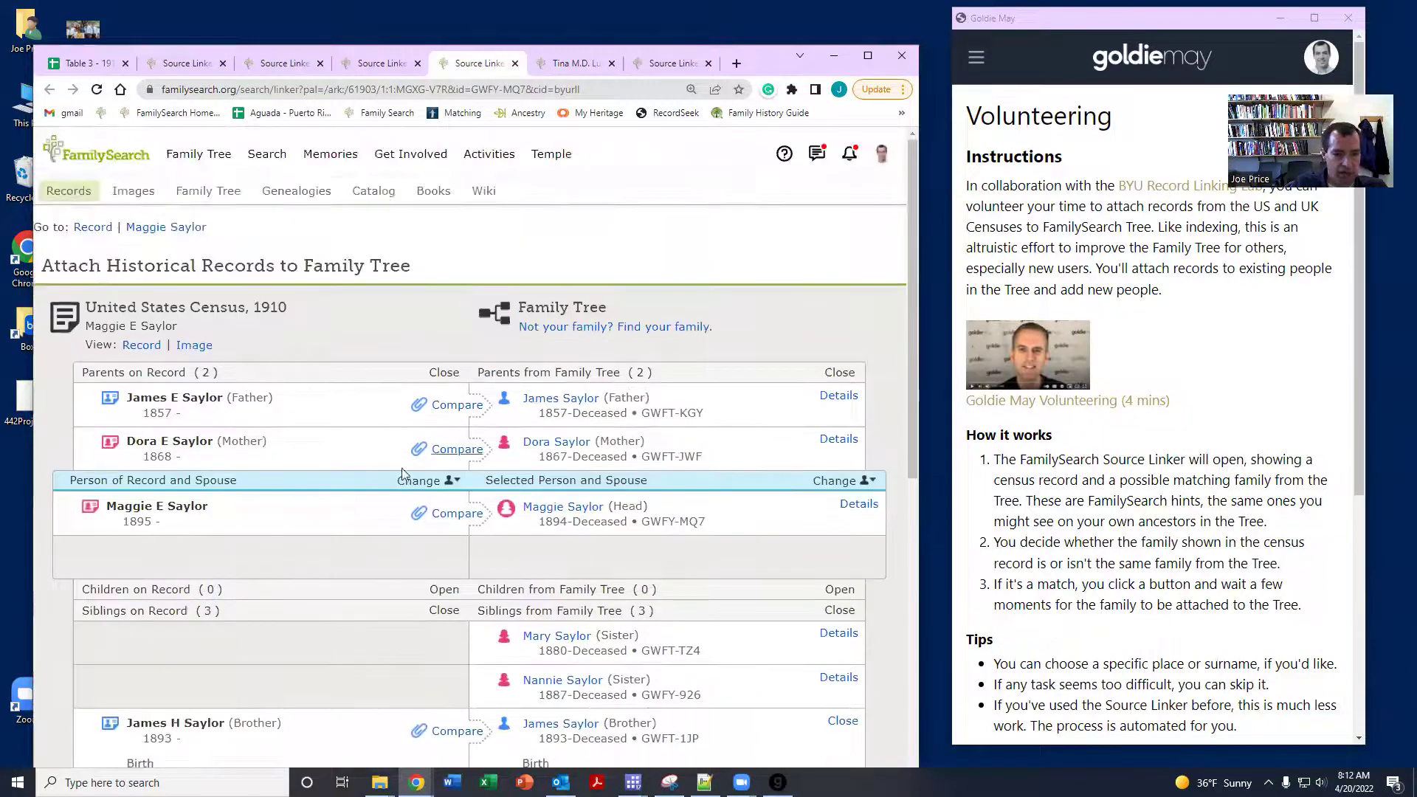
left_click(1019, 62)
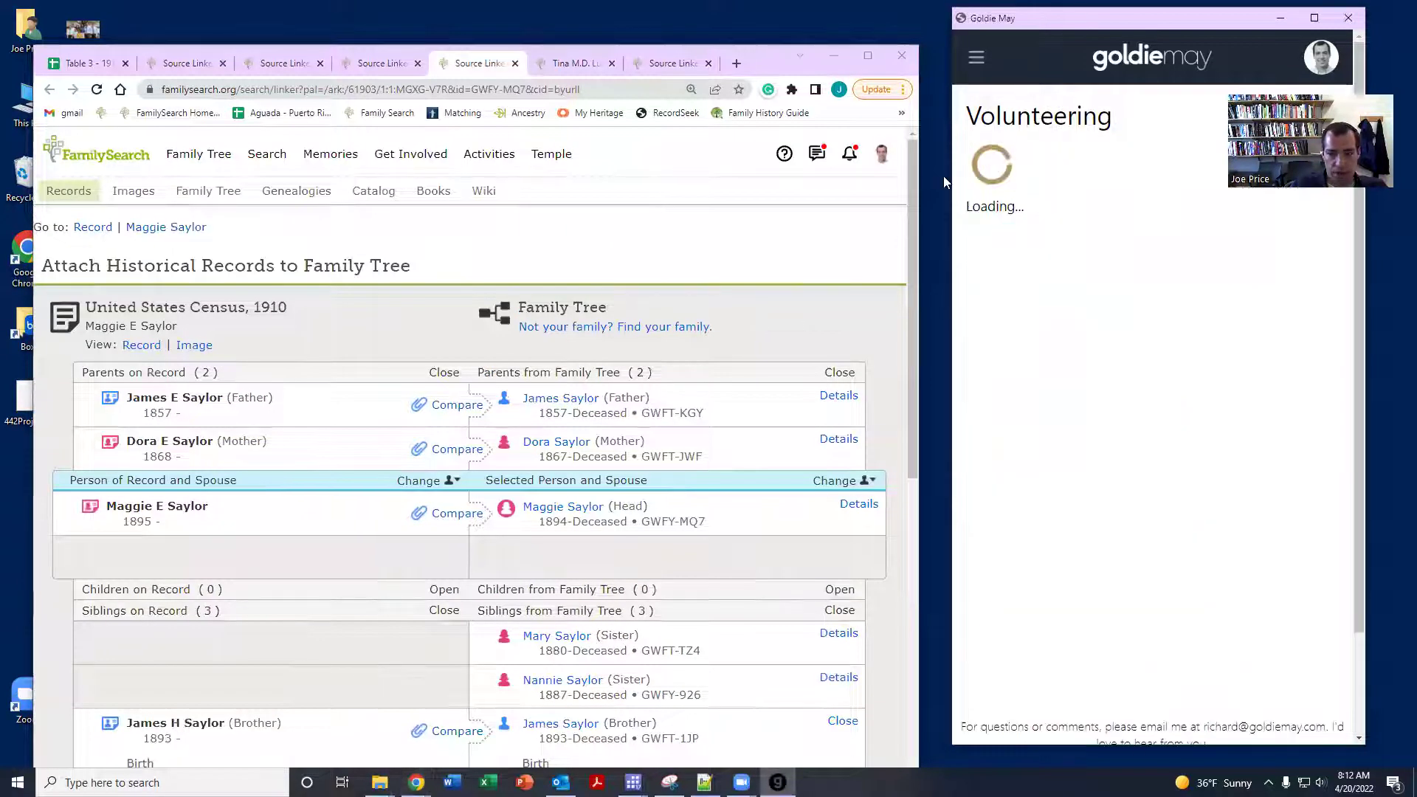
left_click(760, 51)
left_click_drag(759, 49, 772, 28)
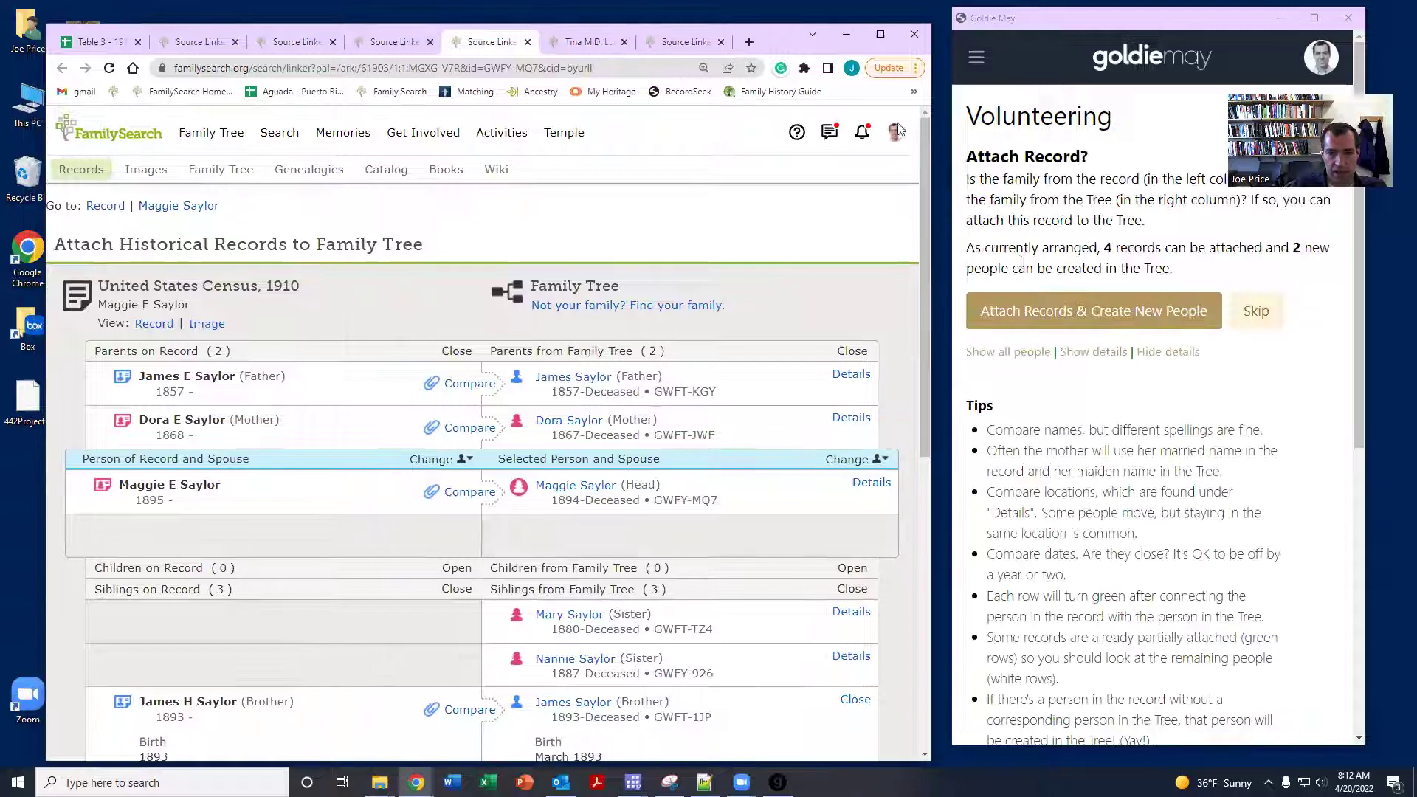
left_click(1028, 312)
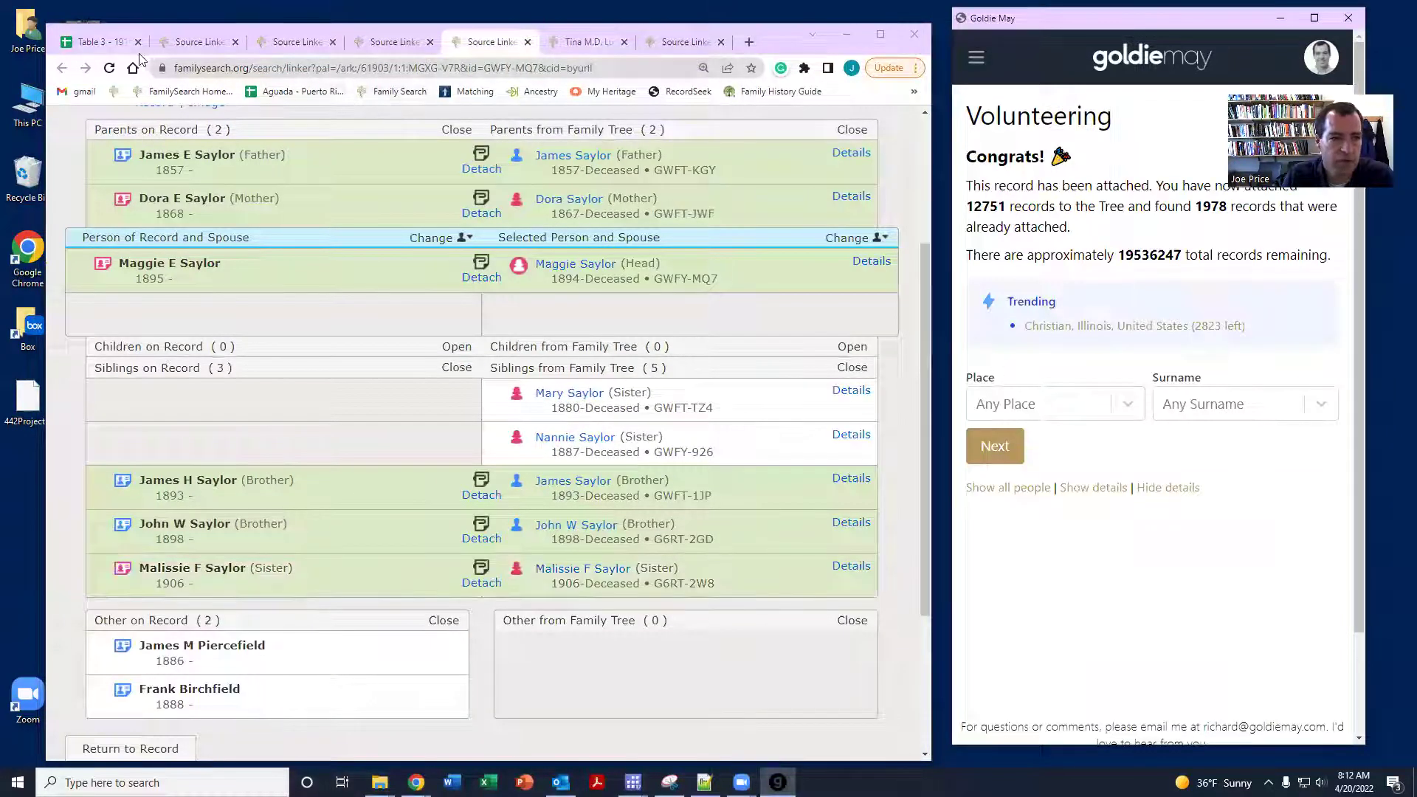
Step: Record 0.5 as the result for hint 41 and move down to the next volunteer entries
left_click_drag(98, 45, 133, 150)
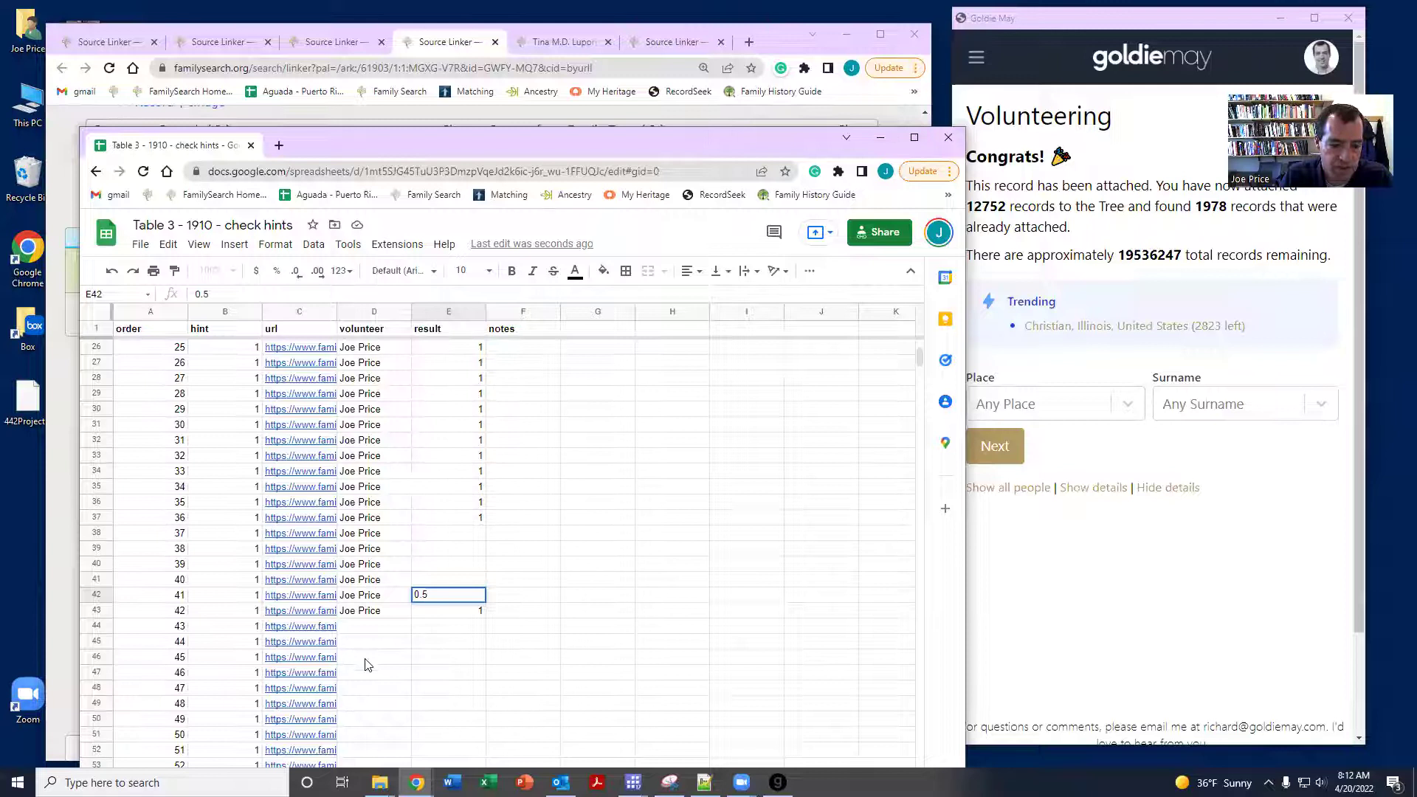
left_click(384, 663)
key("ctrl+Down")
scroll(384, 579, "down", 7)
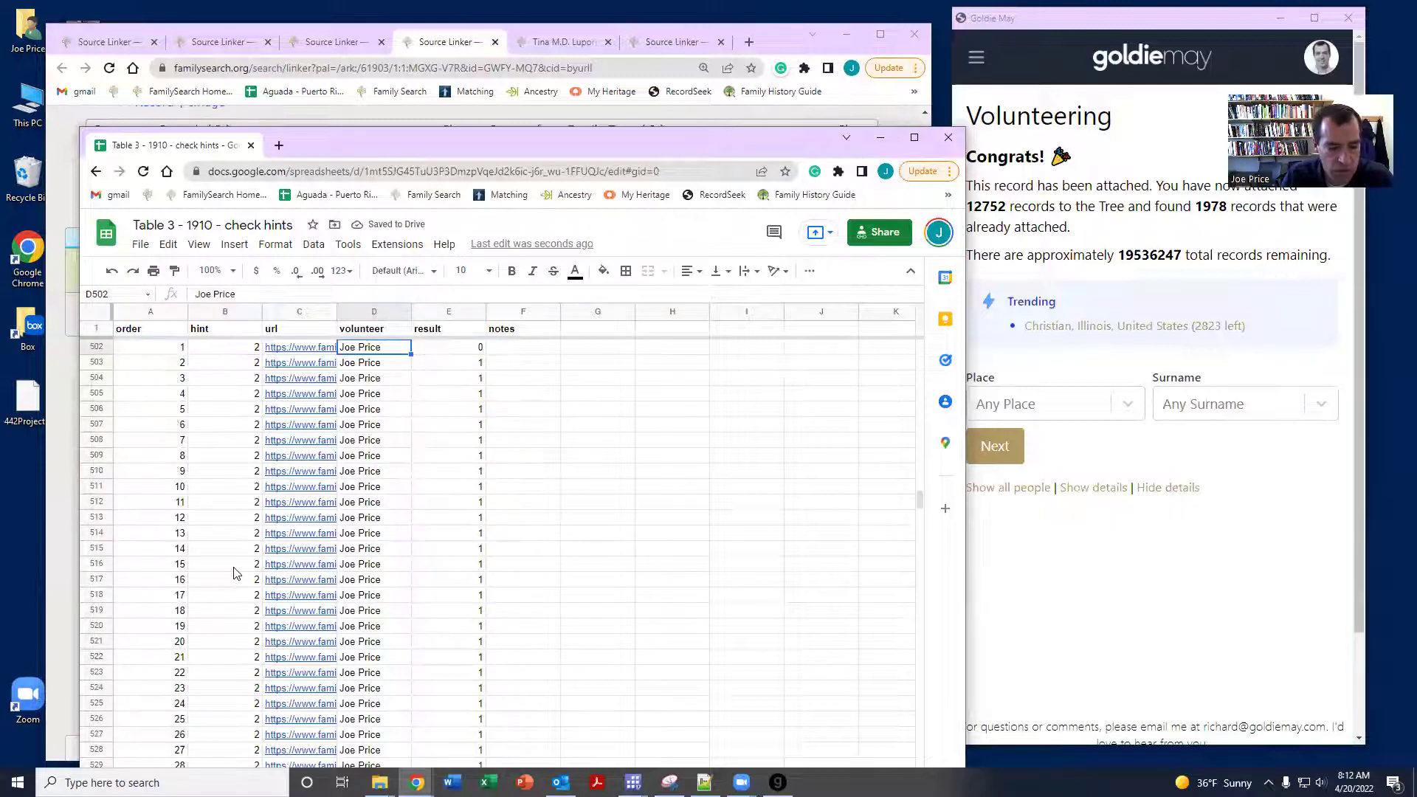
scroll(309, 564, "down", 13)
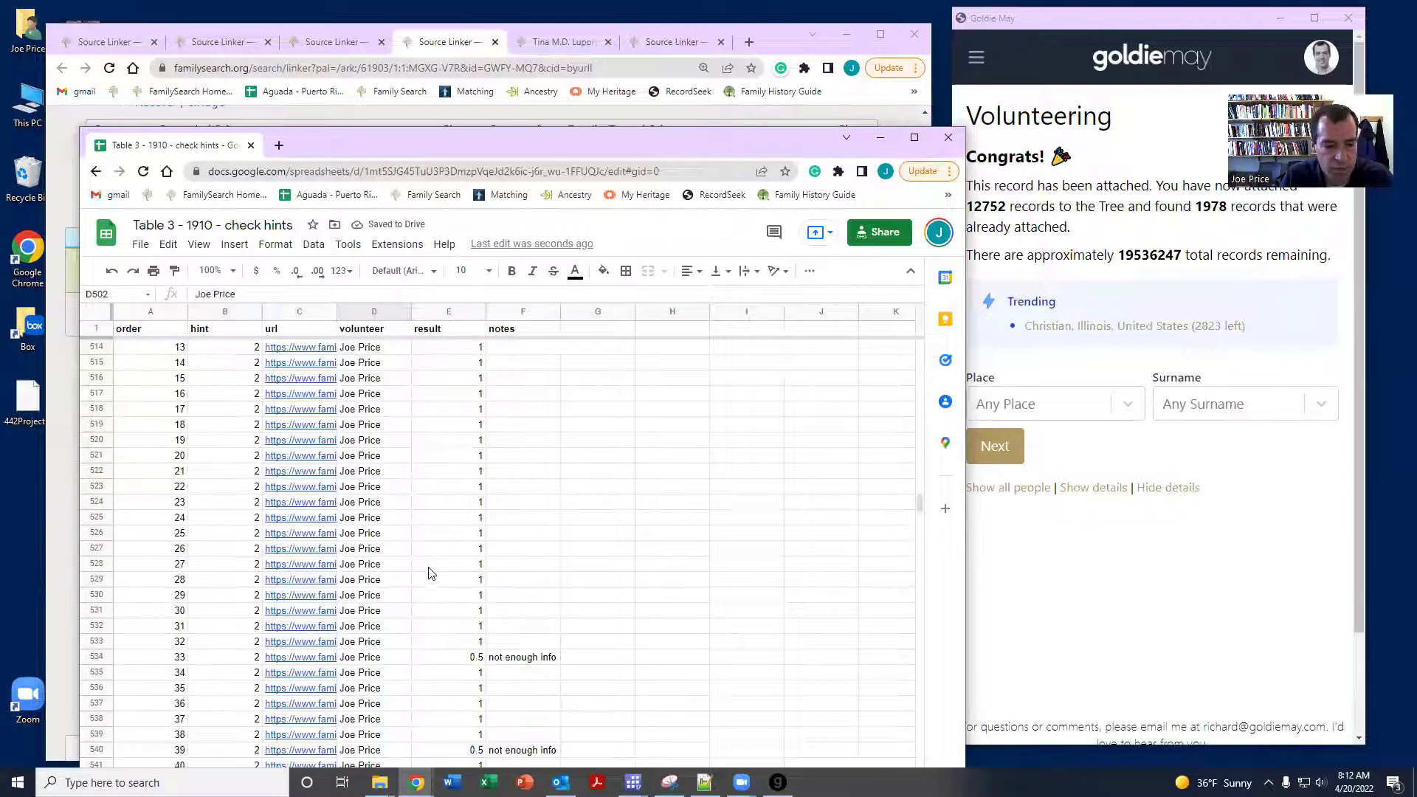
Step: Copy the volunteer name into D1020 with Ctrl+D and open that row's Source Linker link
left_click(405, 628)
key("ctrl+Down")
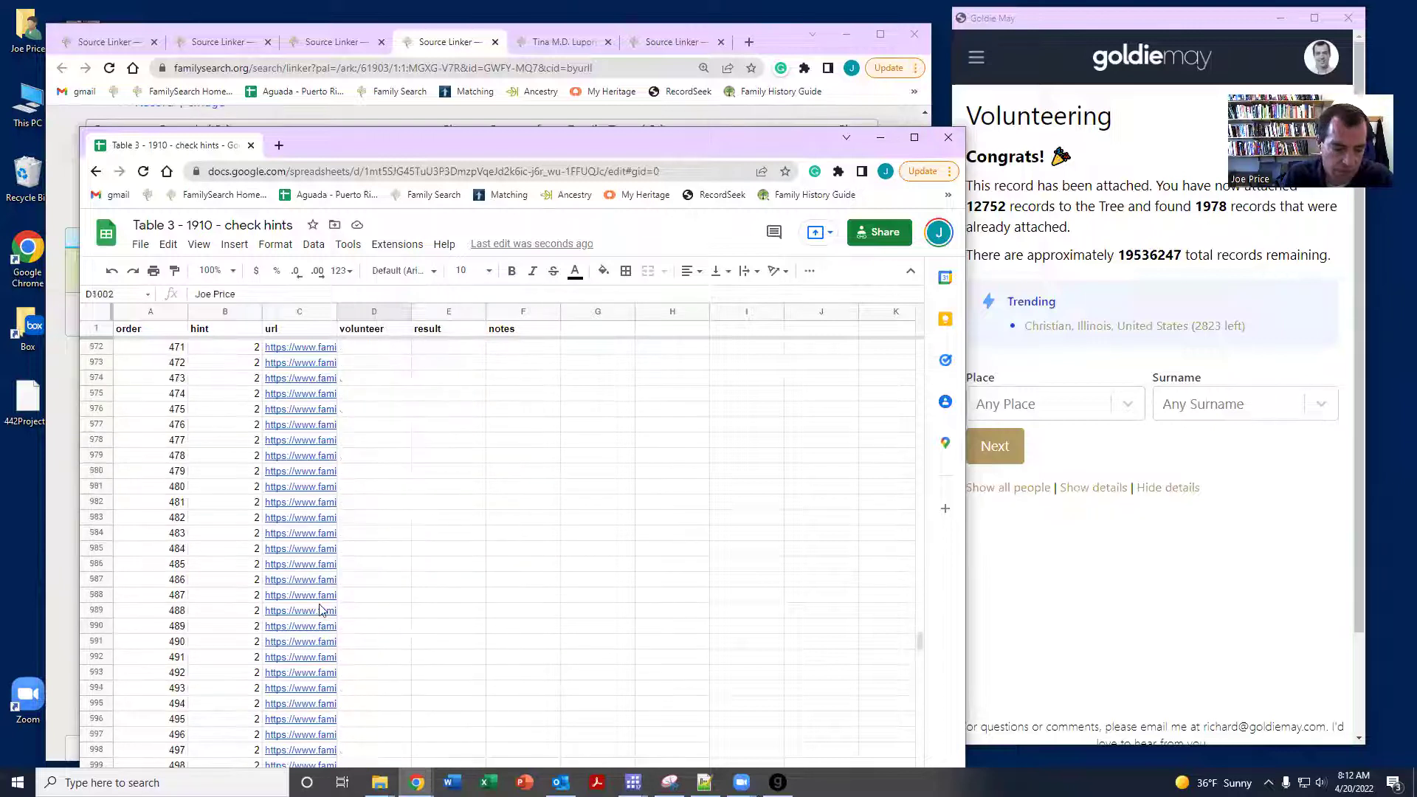
mouse_move(273, 516)
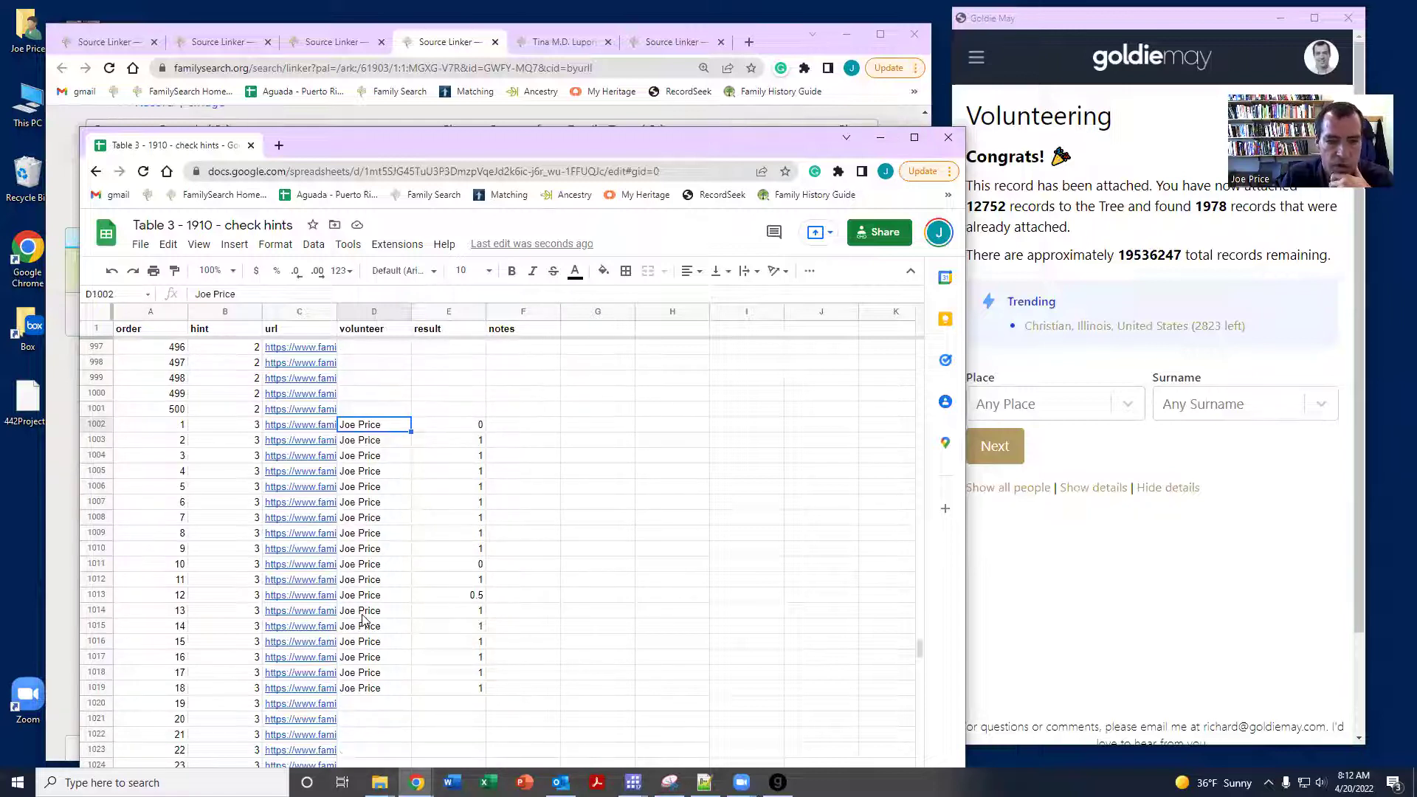
scroll(377, 671, "down", 1)
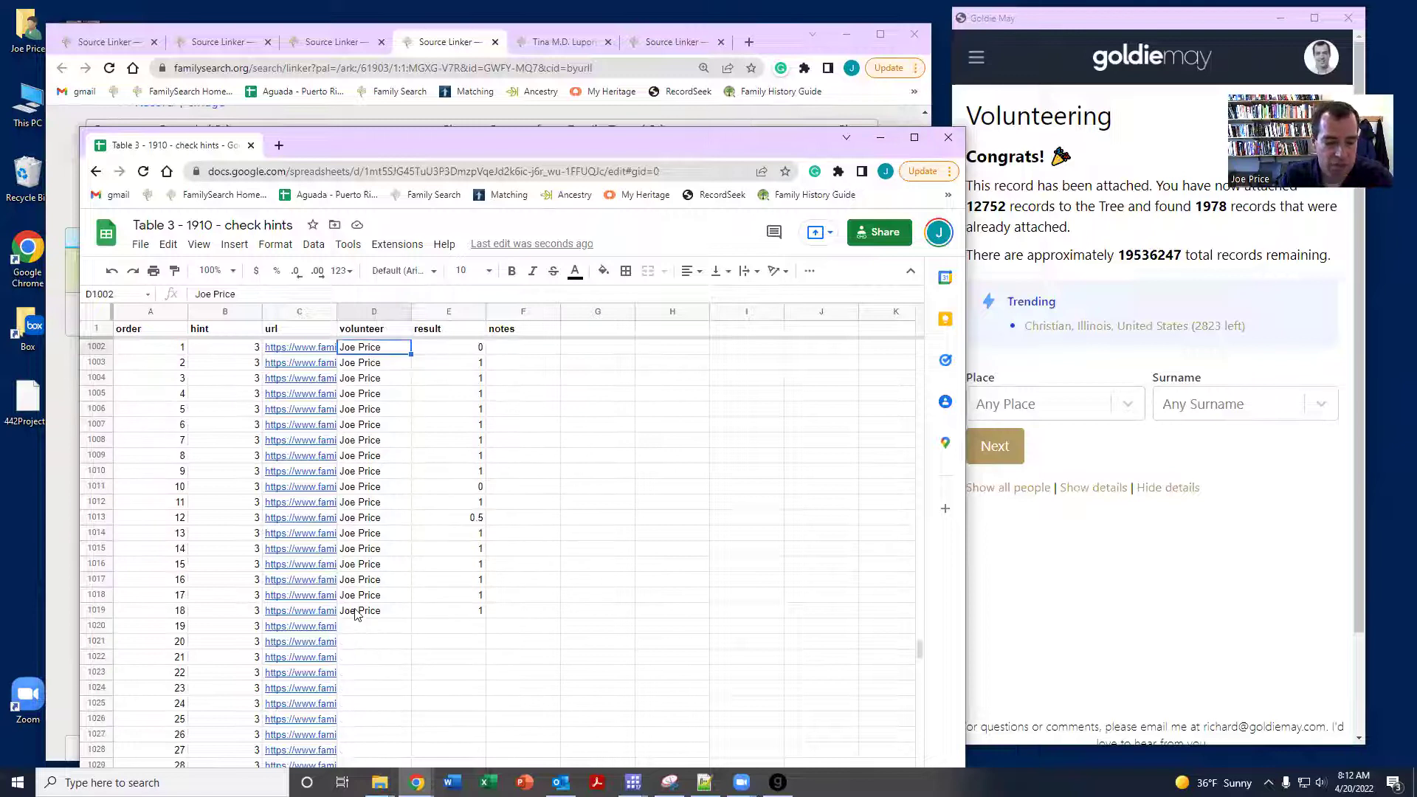
left_click_drag(359, 611, 348, 628)
key("ctrl+d")
mouse_move(302, 636)
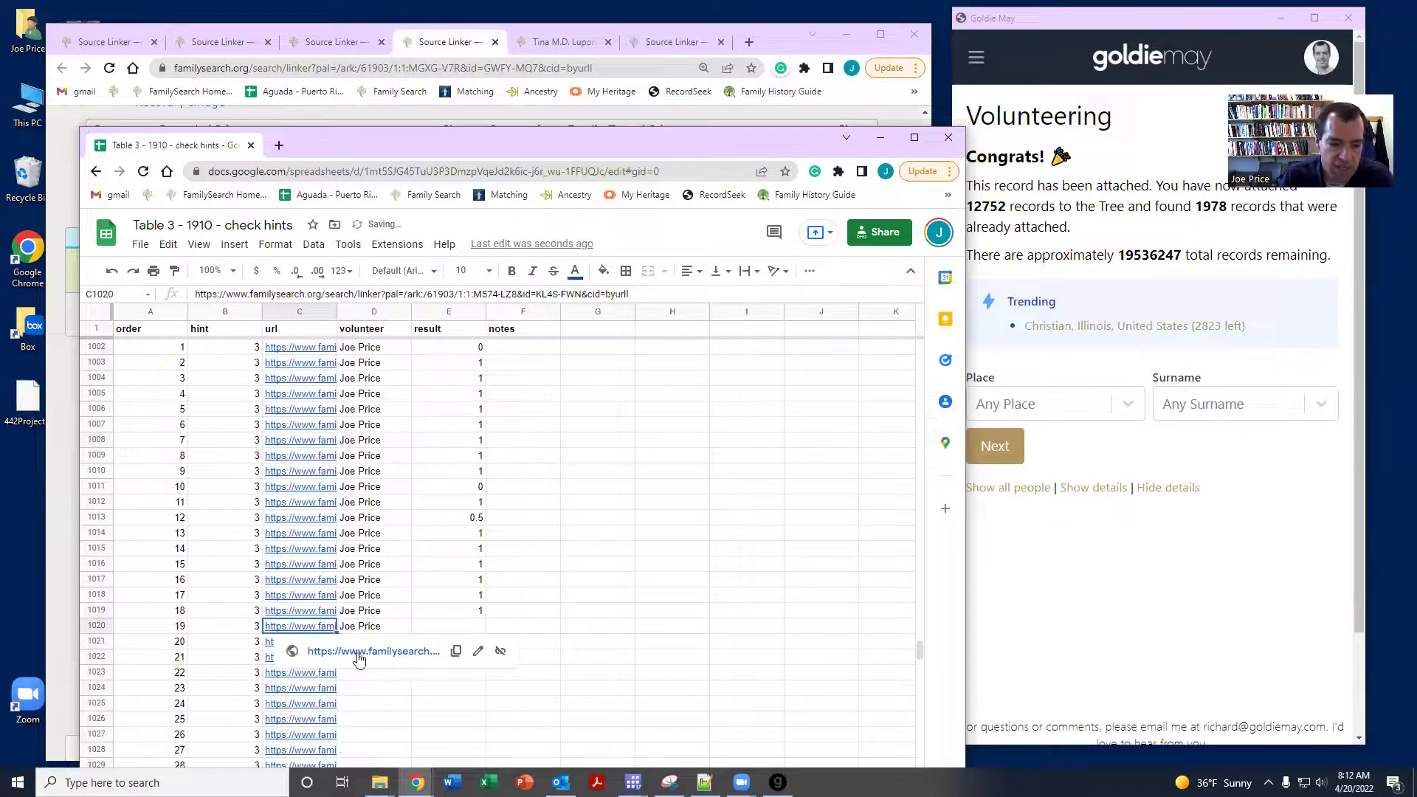
left_click(354, 657)
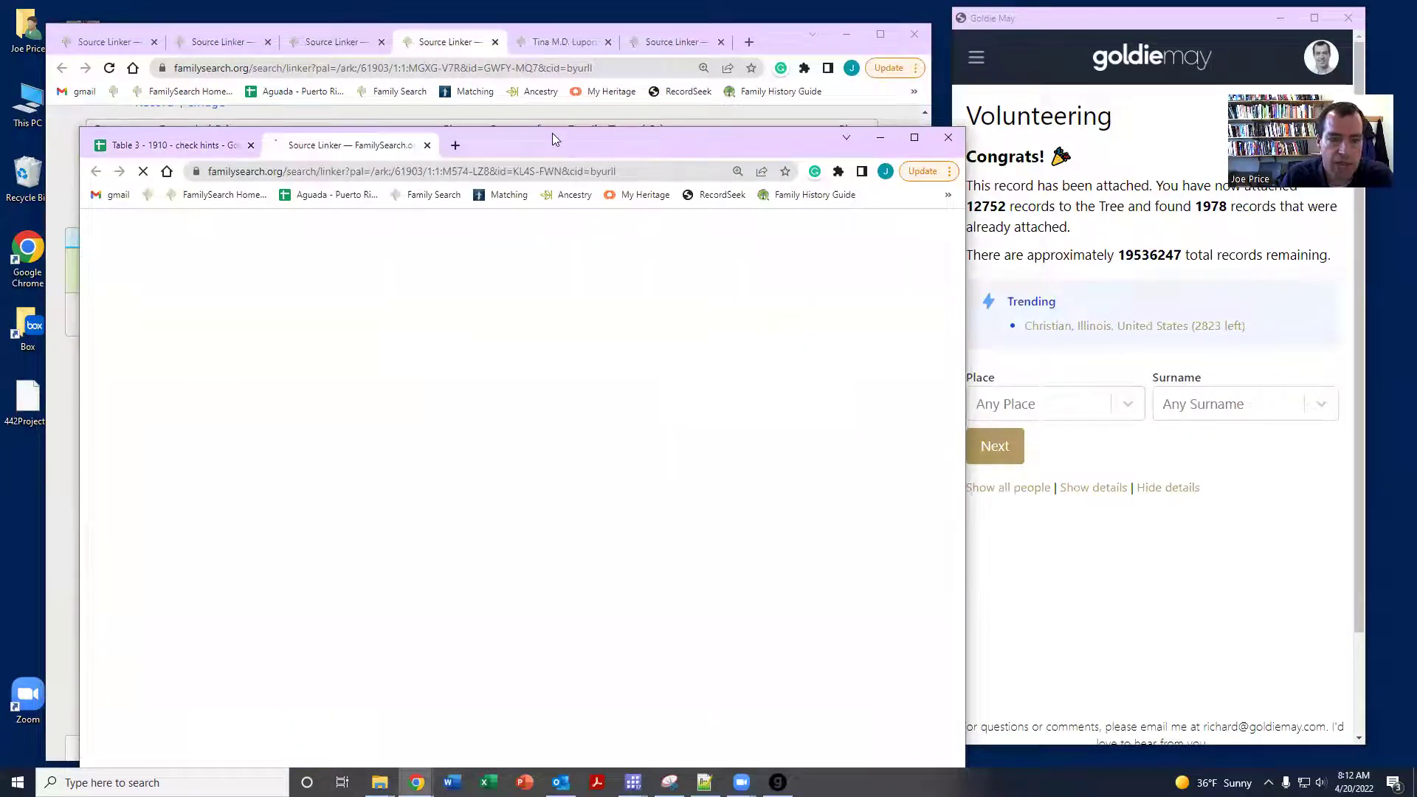
left_click_drag(553, 133, 537, 54)
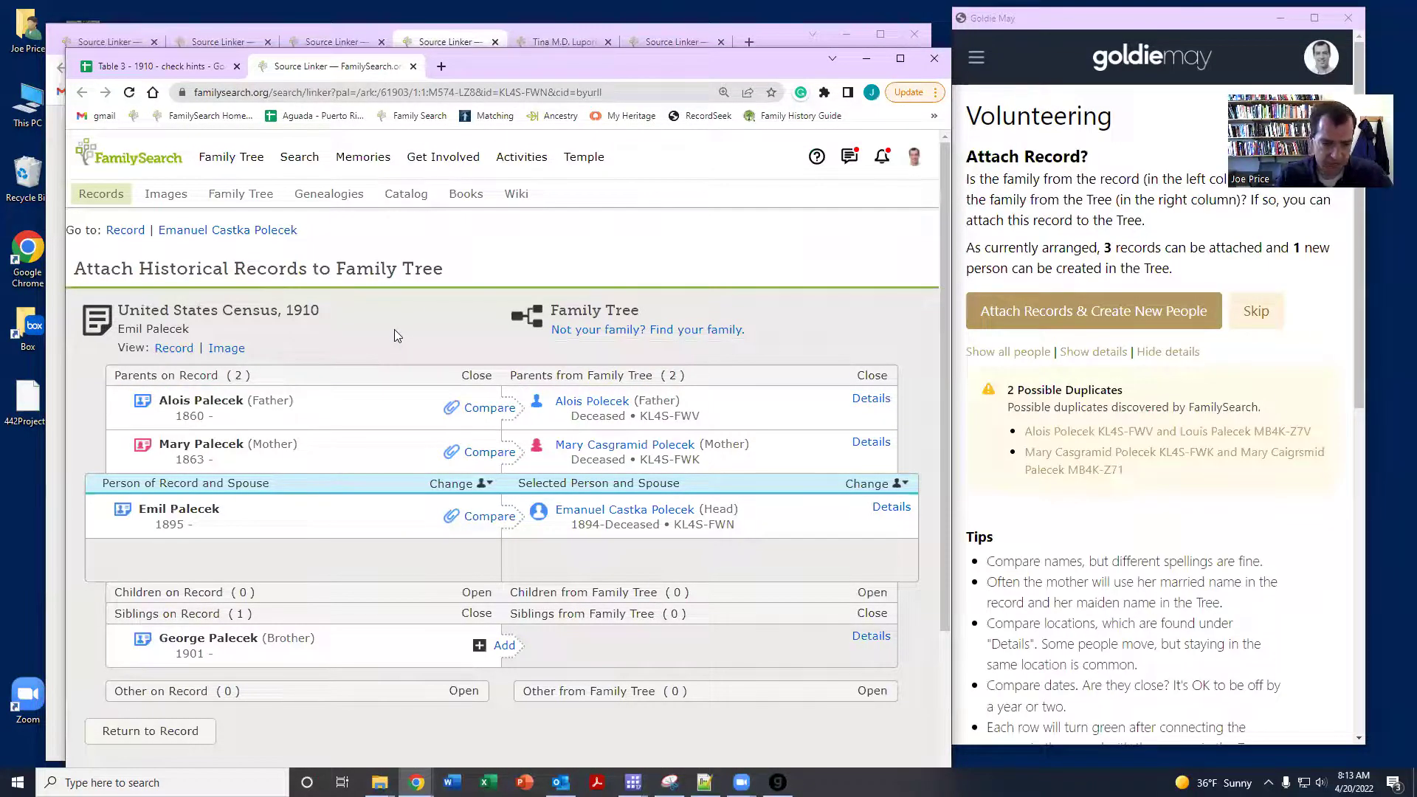
left_click(891, 508)
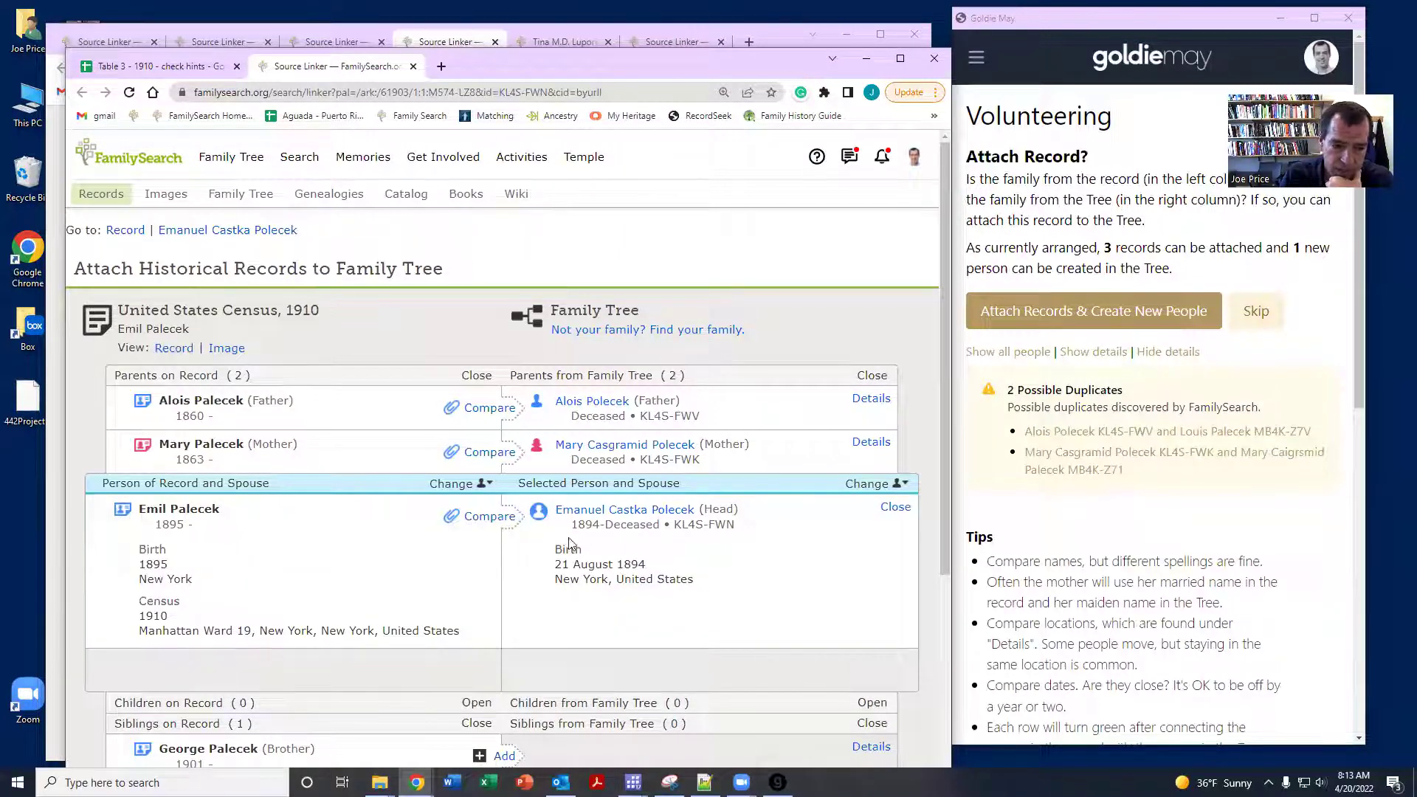
left_click(625, 509)
left_click(268, 674)
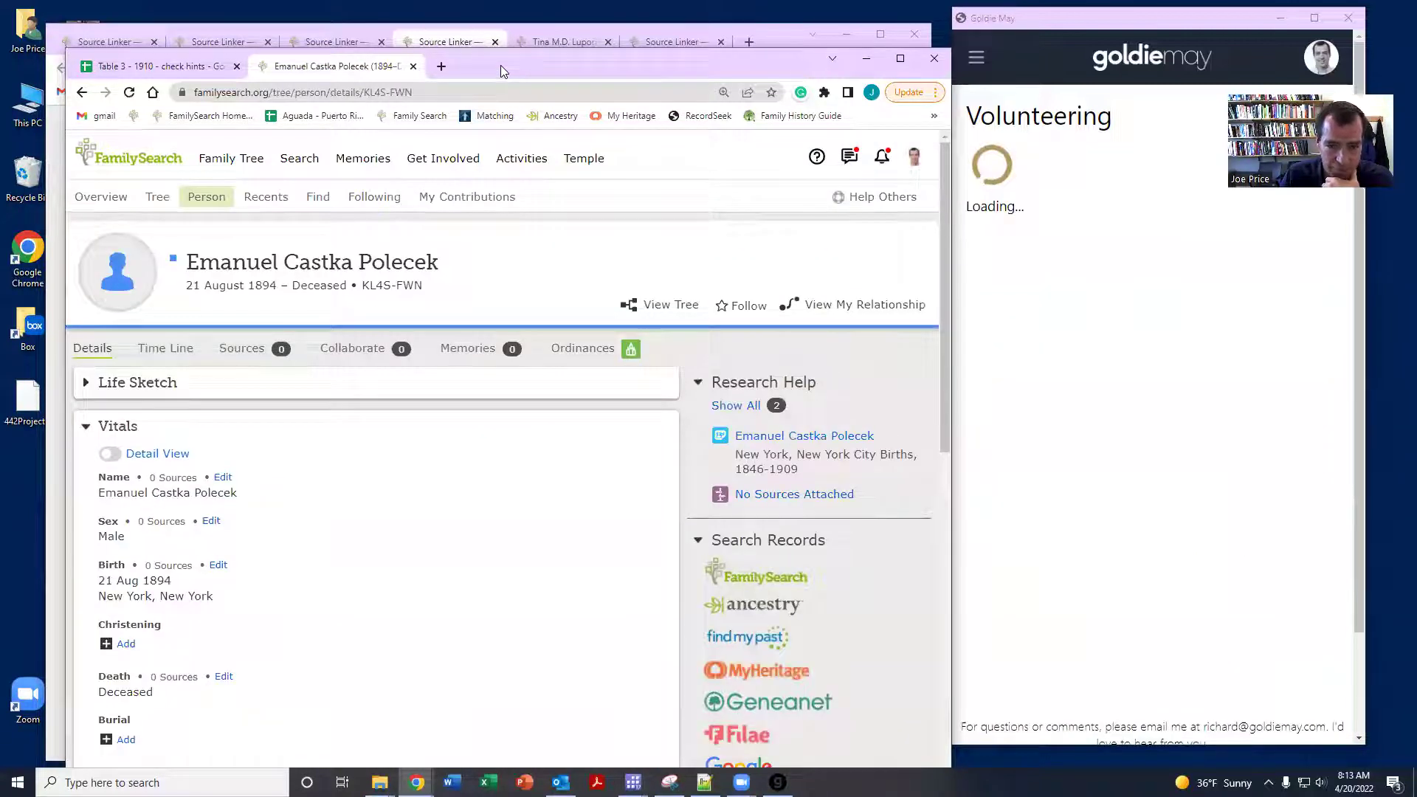
left_click_drag(501, 65, 499, 45)
scroll(435, 417, "down", 3)
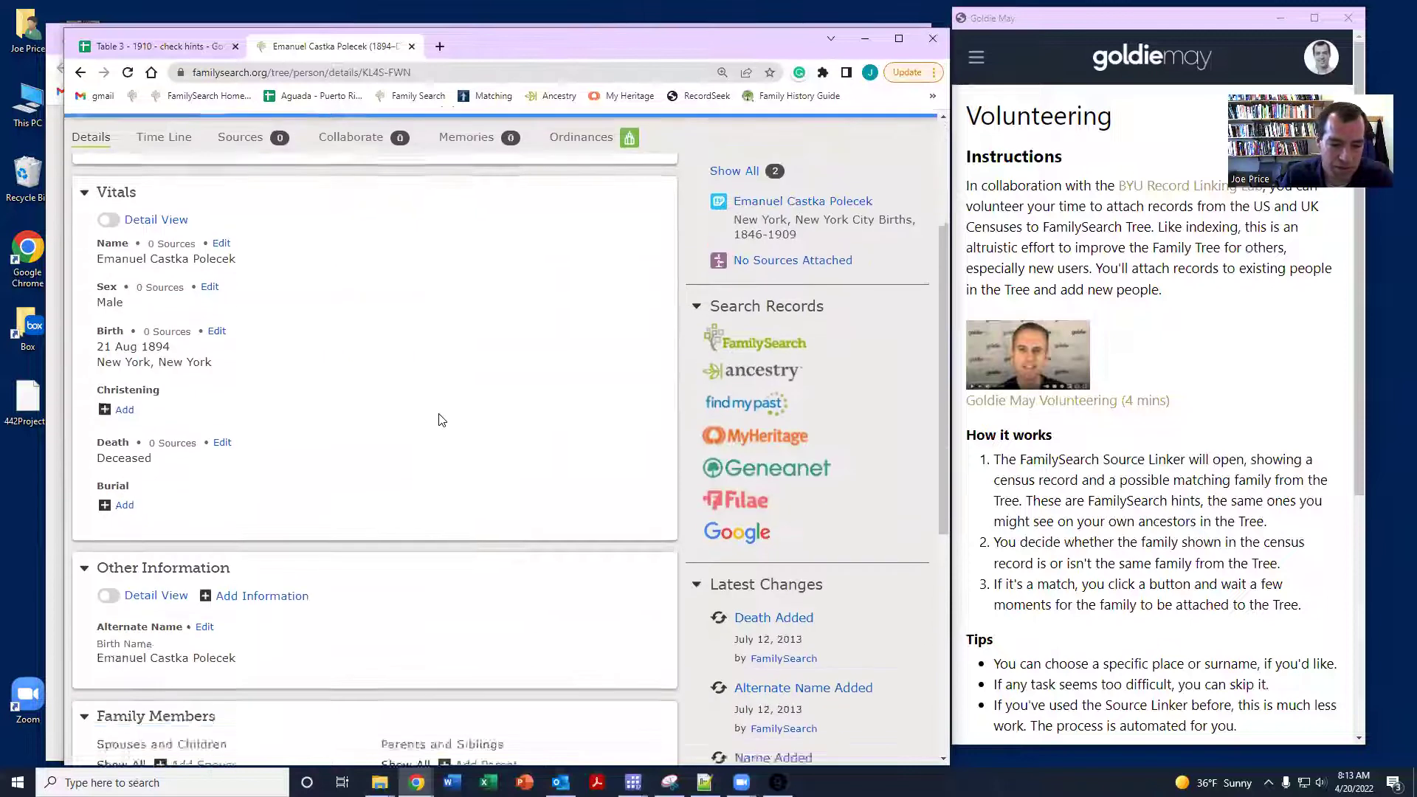
scroll(436, 417, "down", 4)
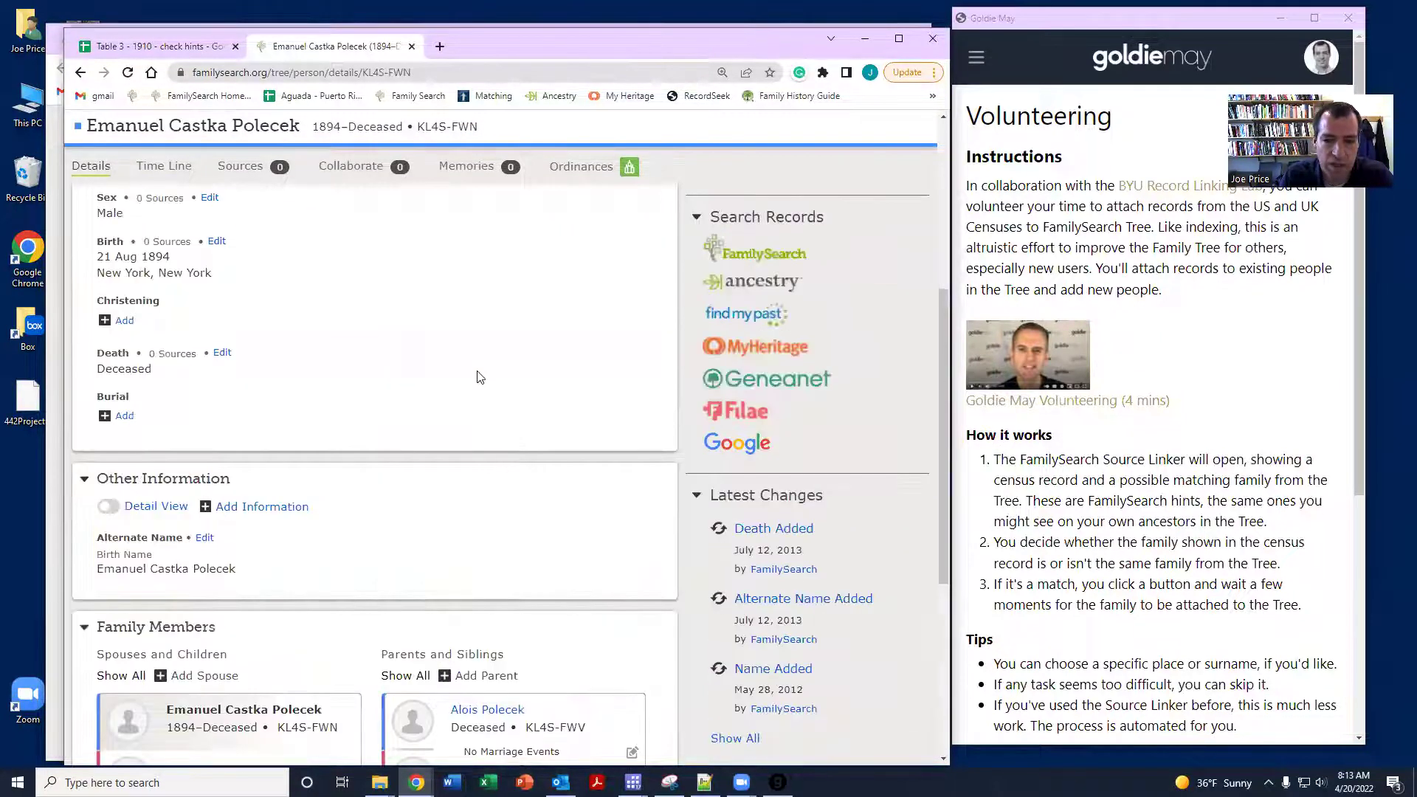
scroll(484, 381, "up", 5)
left_click(779, 270)
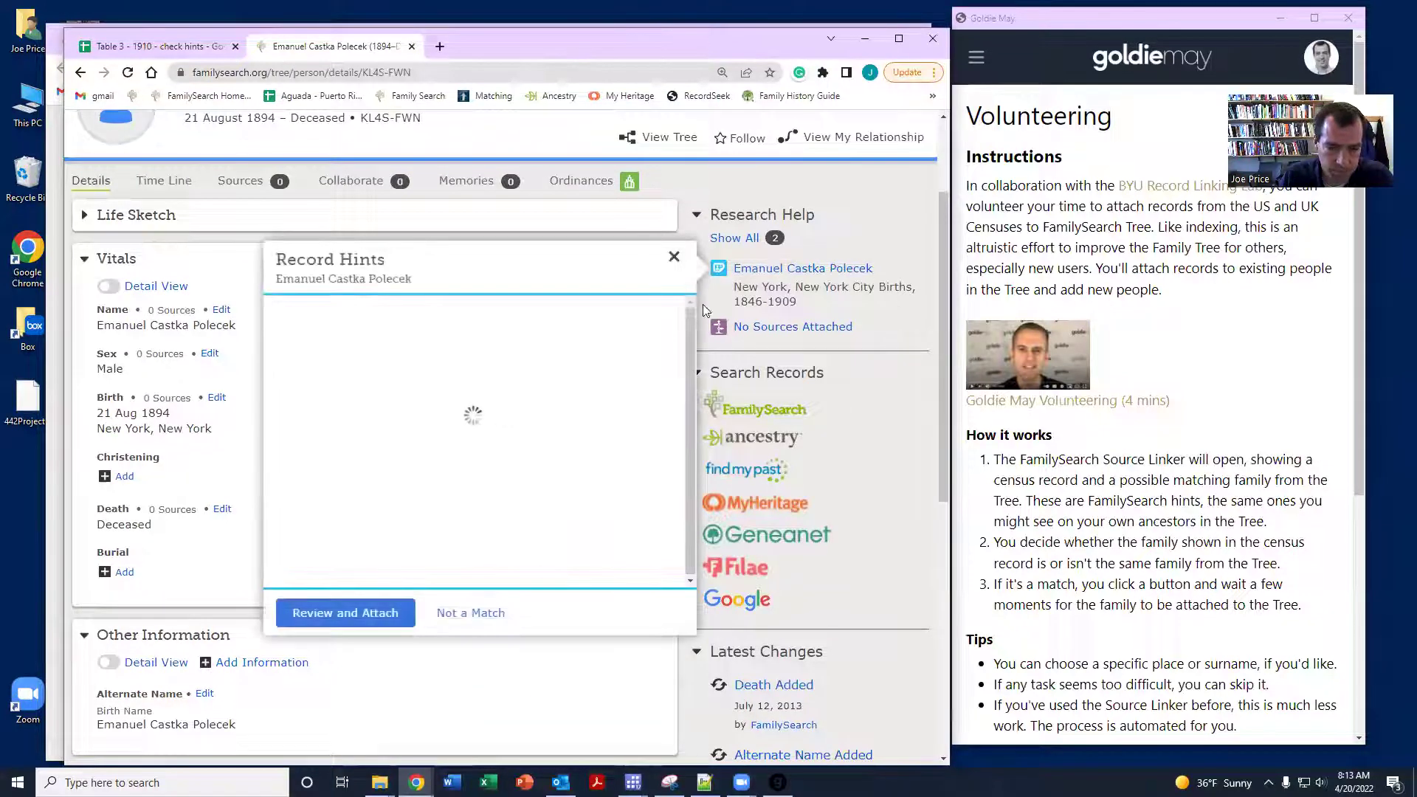
left_click(307, 617)
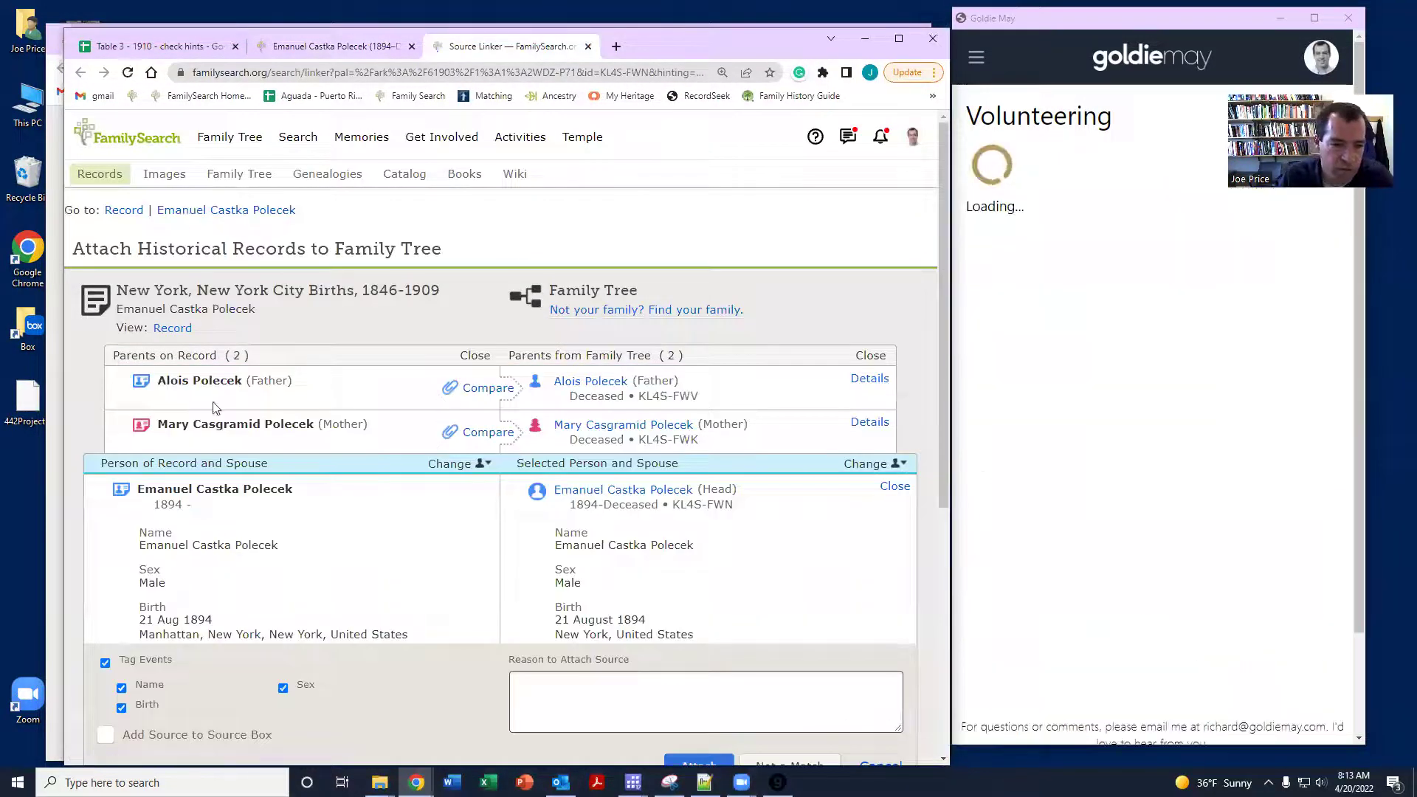
Step: Attach the birth record to Emanuel, his mother and his father
scroll(702, 619, "down", 2)
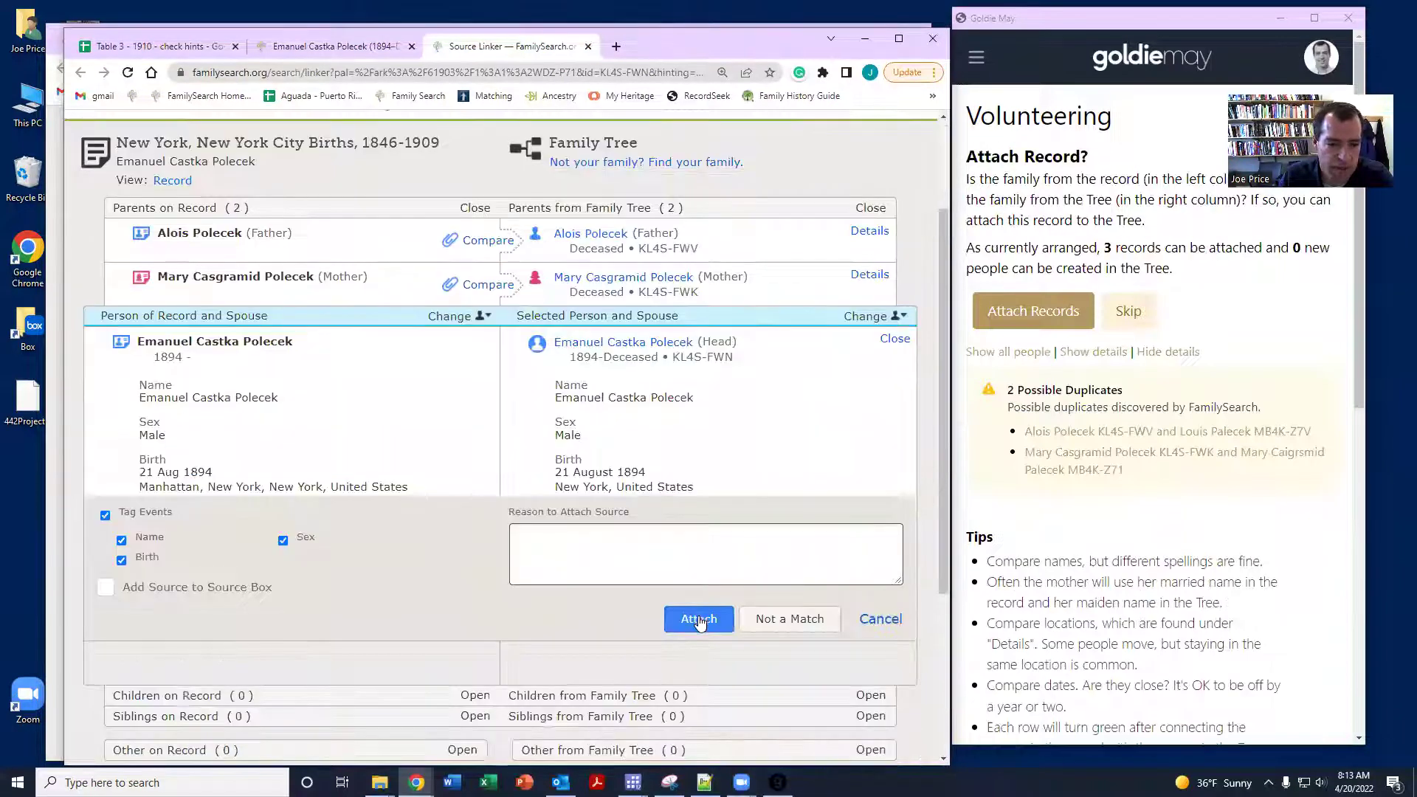
left_click_drag(428, 489, 138, 495)
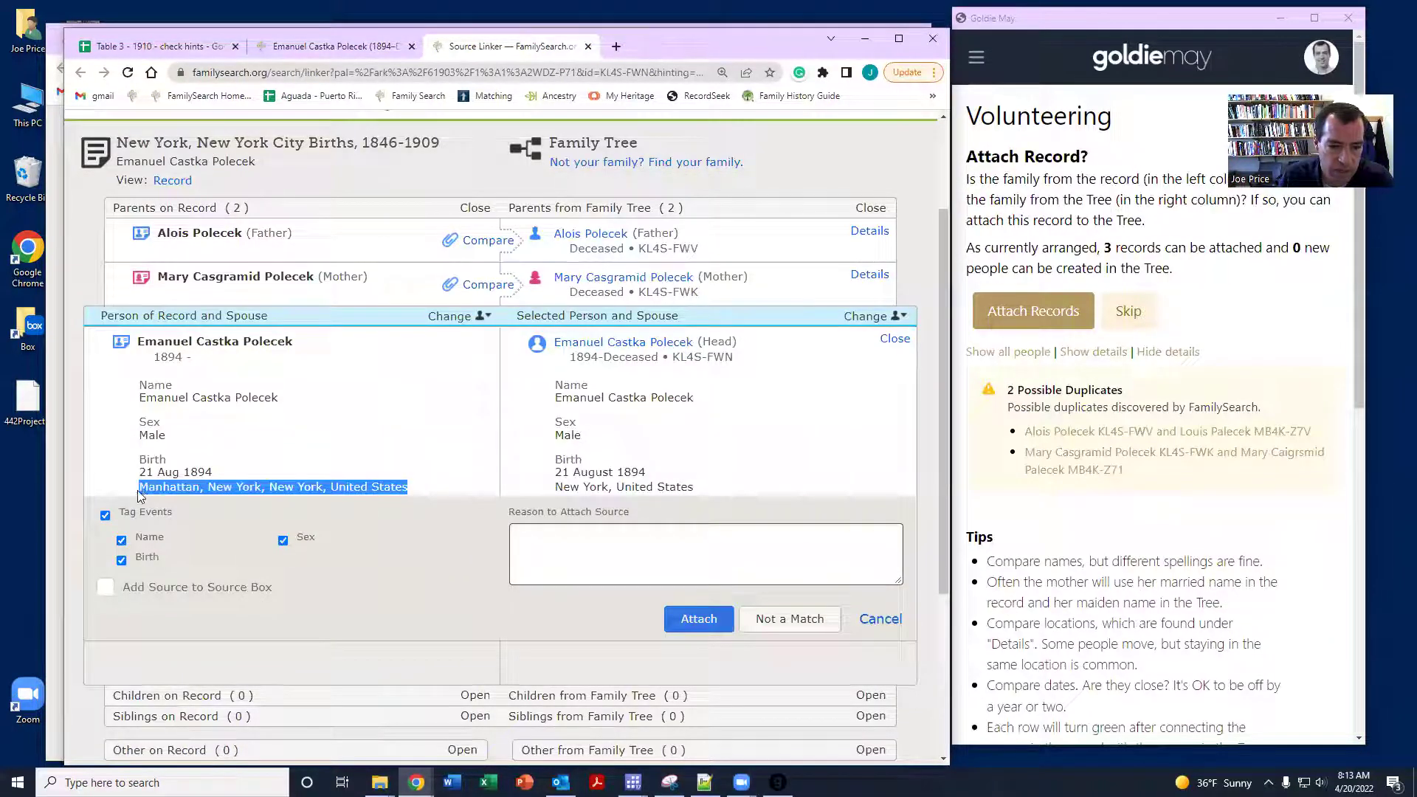
left_click(690, 620)
left_click(488, 285)
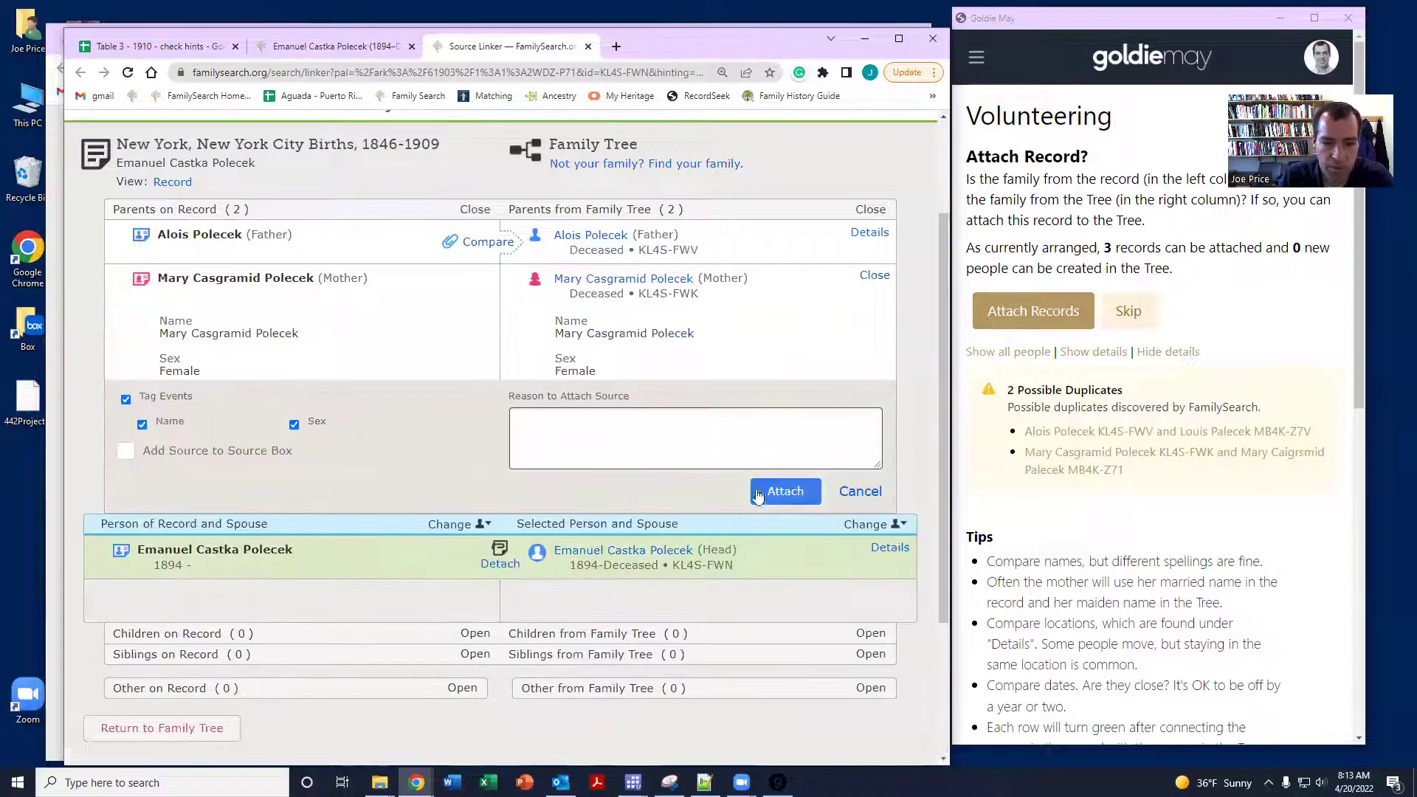
left_click(778, 491)
left_click(488, 242)
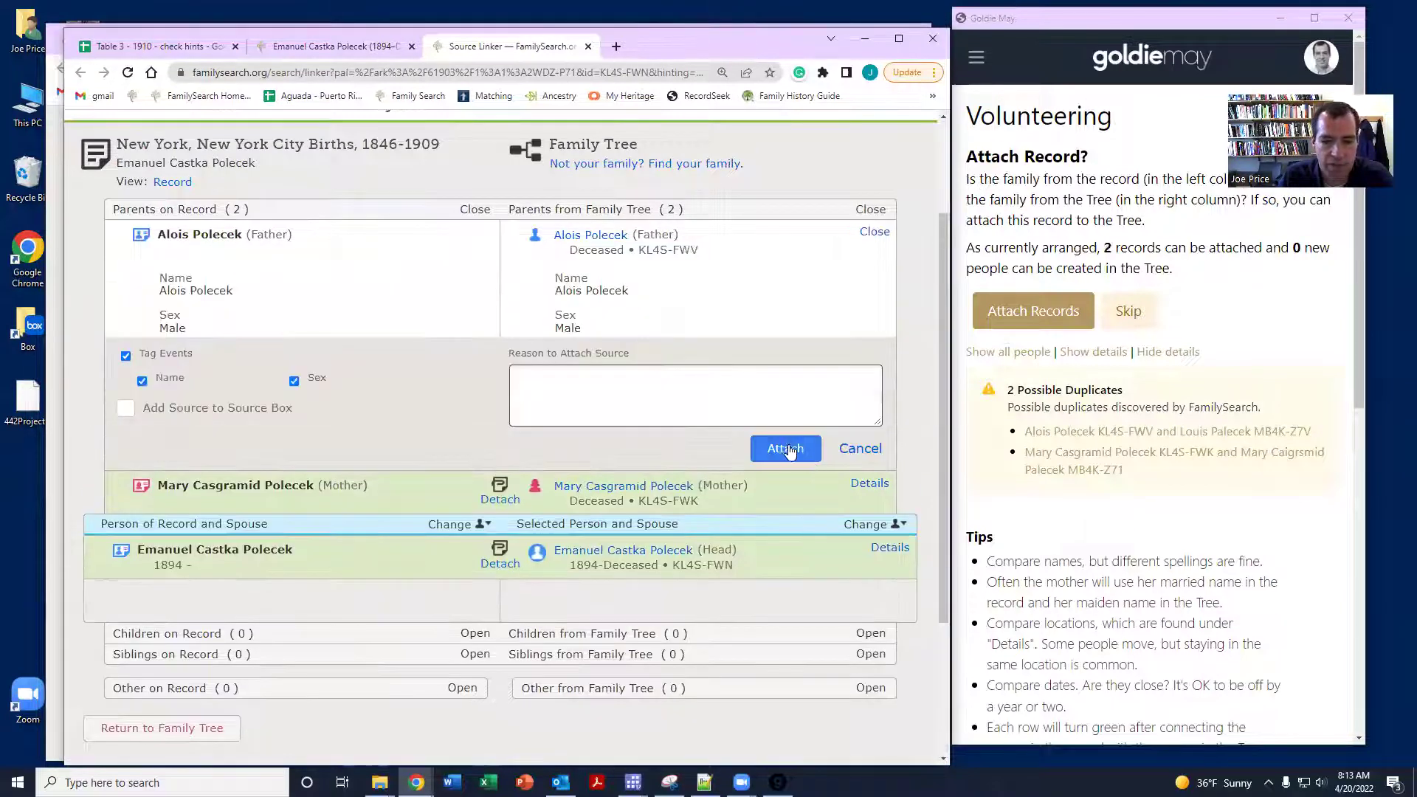
left_click(775, 450)
Step: Return to his profile, try replacing the birthplace, then discard the edit unsaved
left_click(594, 344)
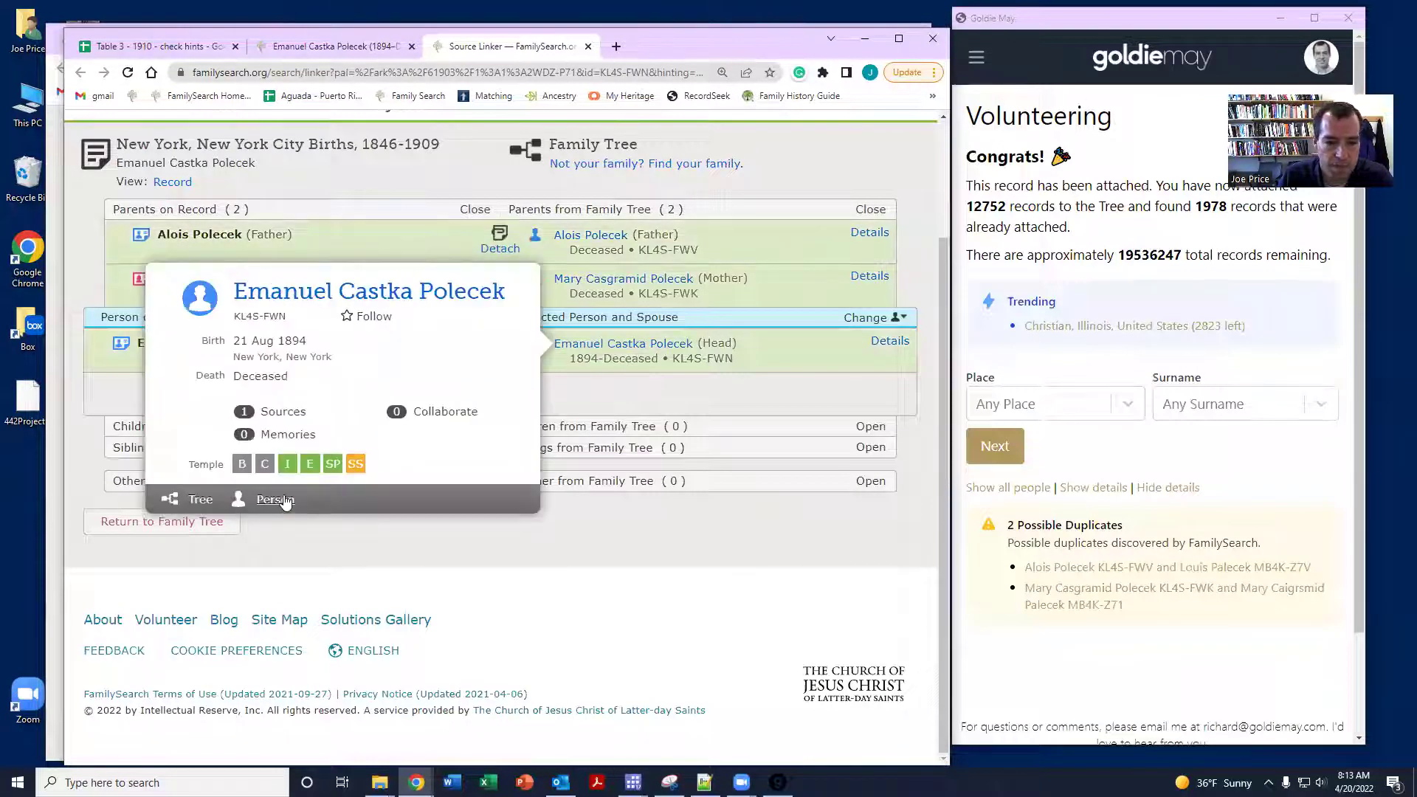
left_click(284, 500)
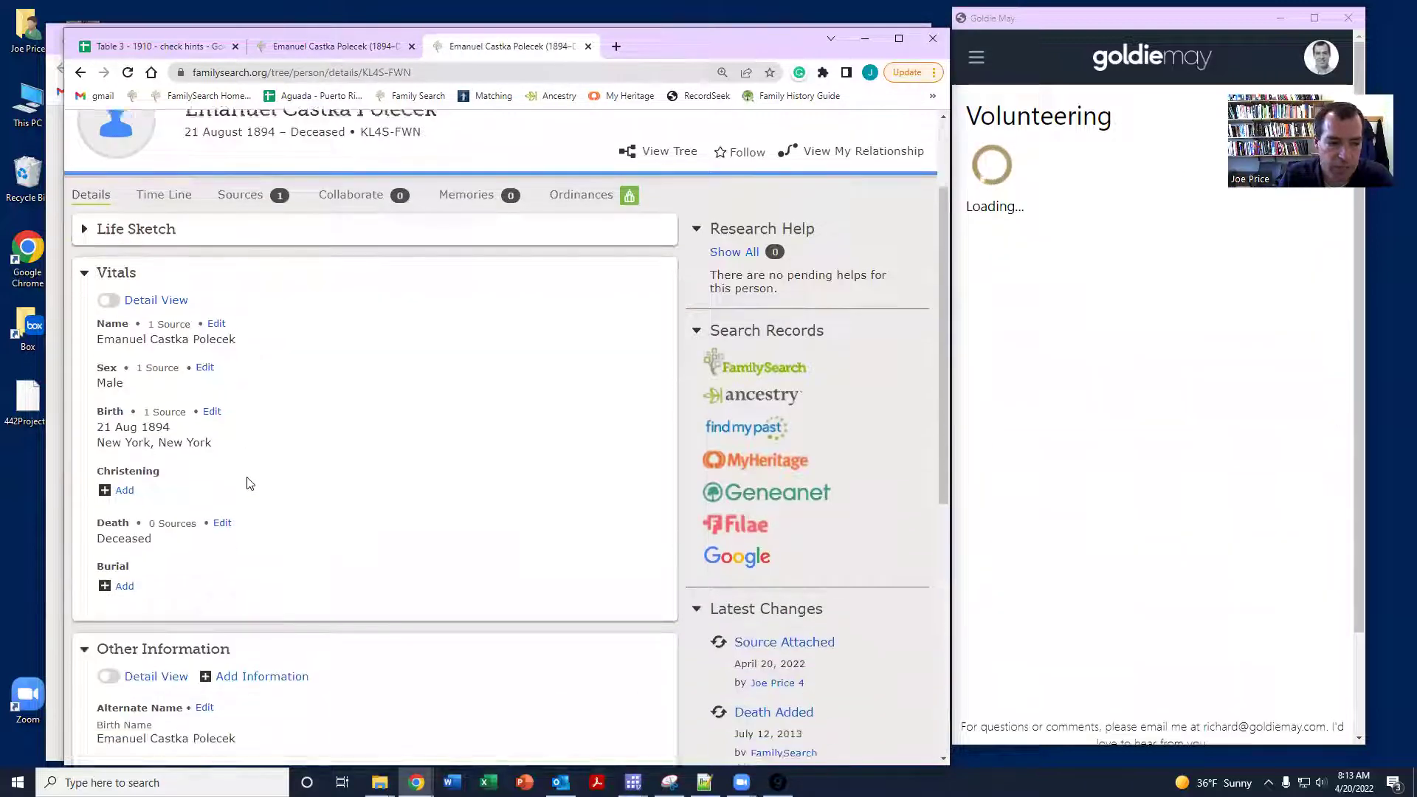
left_click(212, 399)
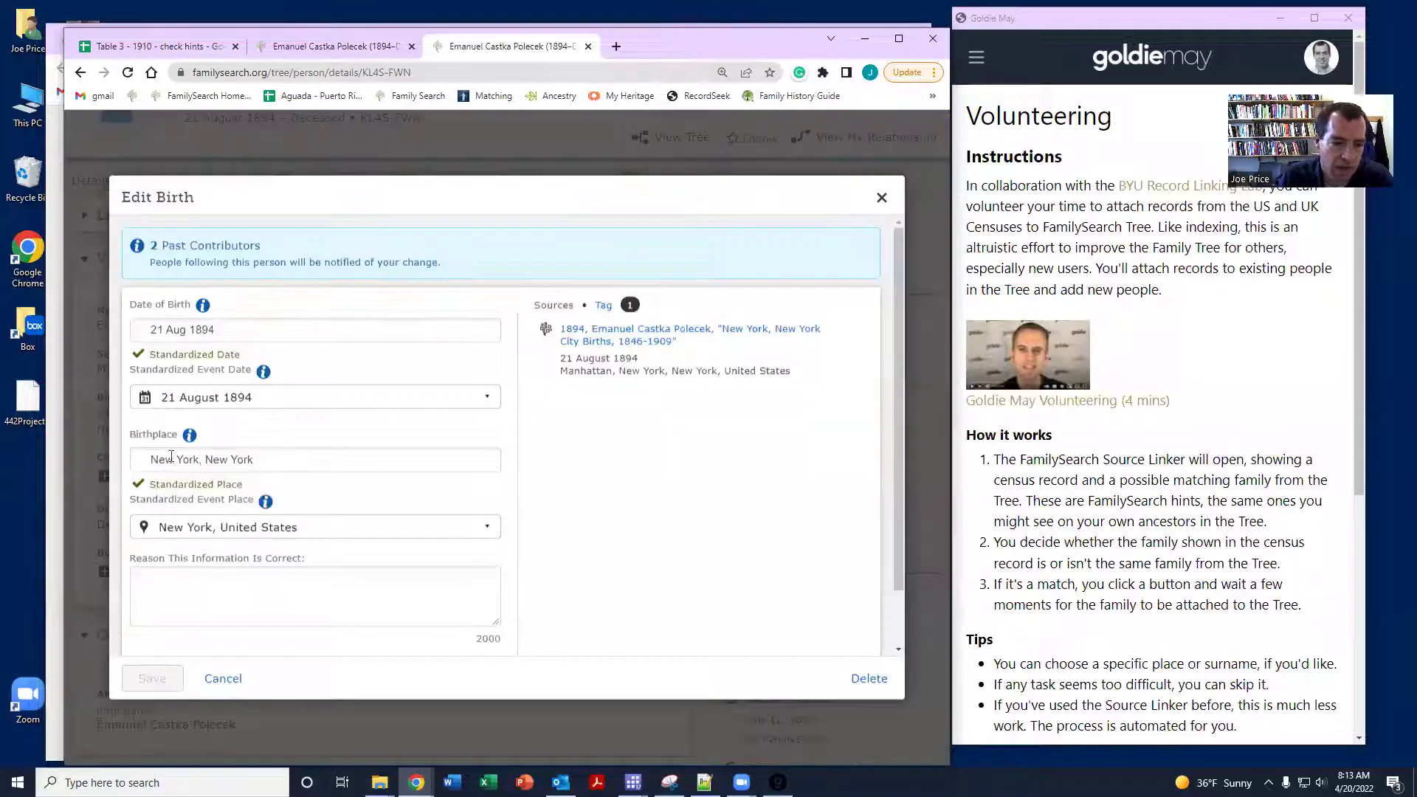
triple_click(171, 457)
type("b")
key("ctrl+v")
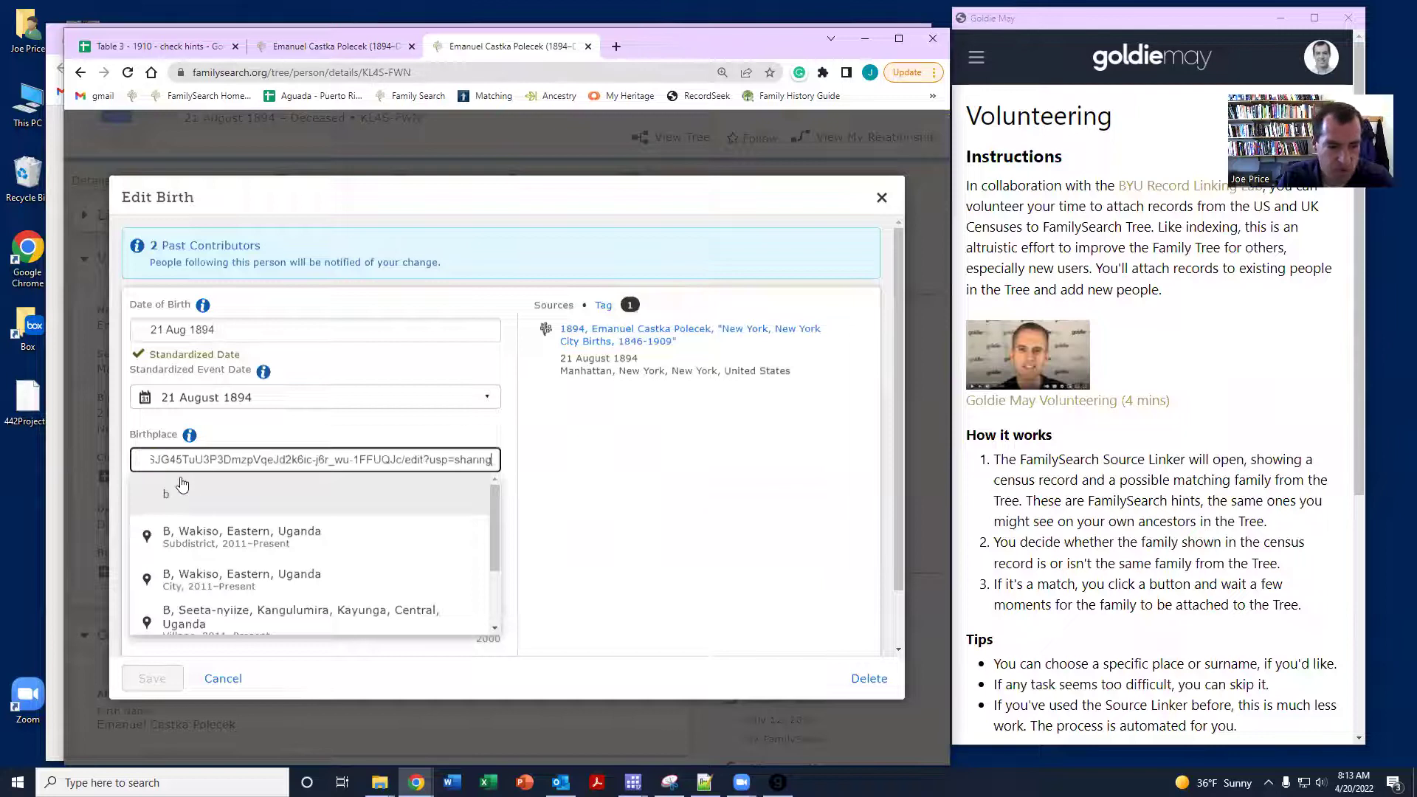
left_click(223, 677)
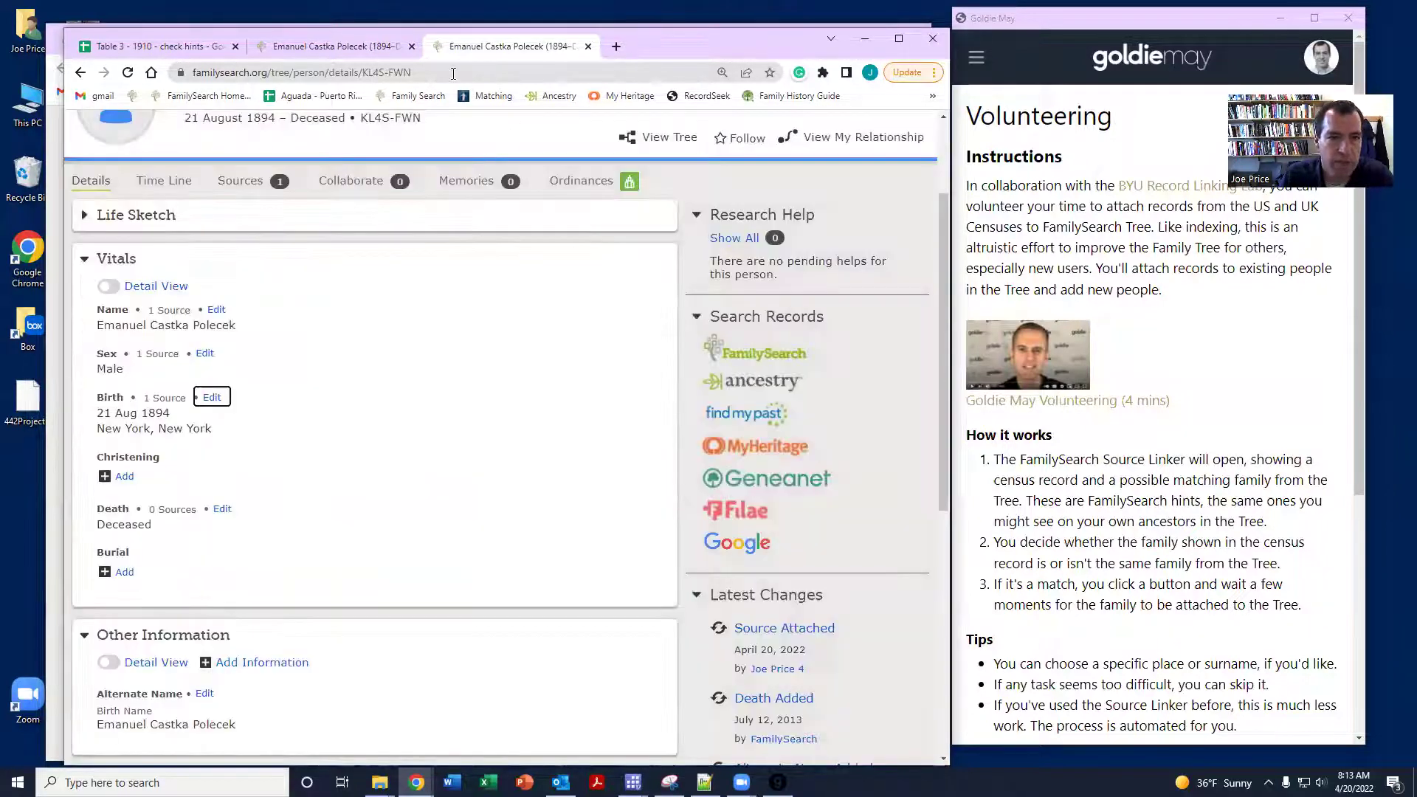
left_click(731, 387)
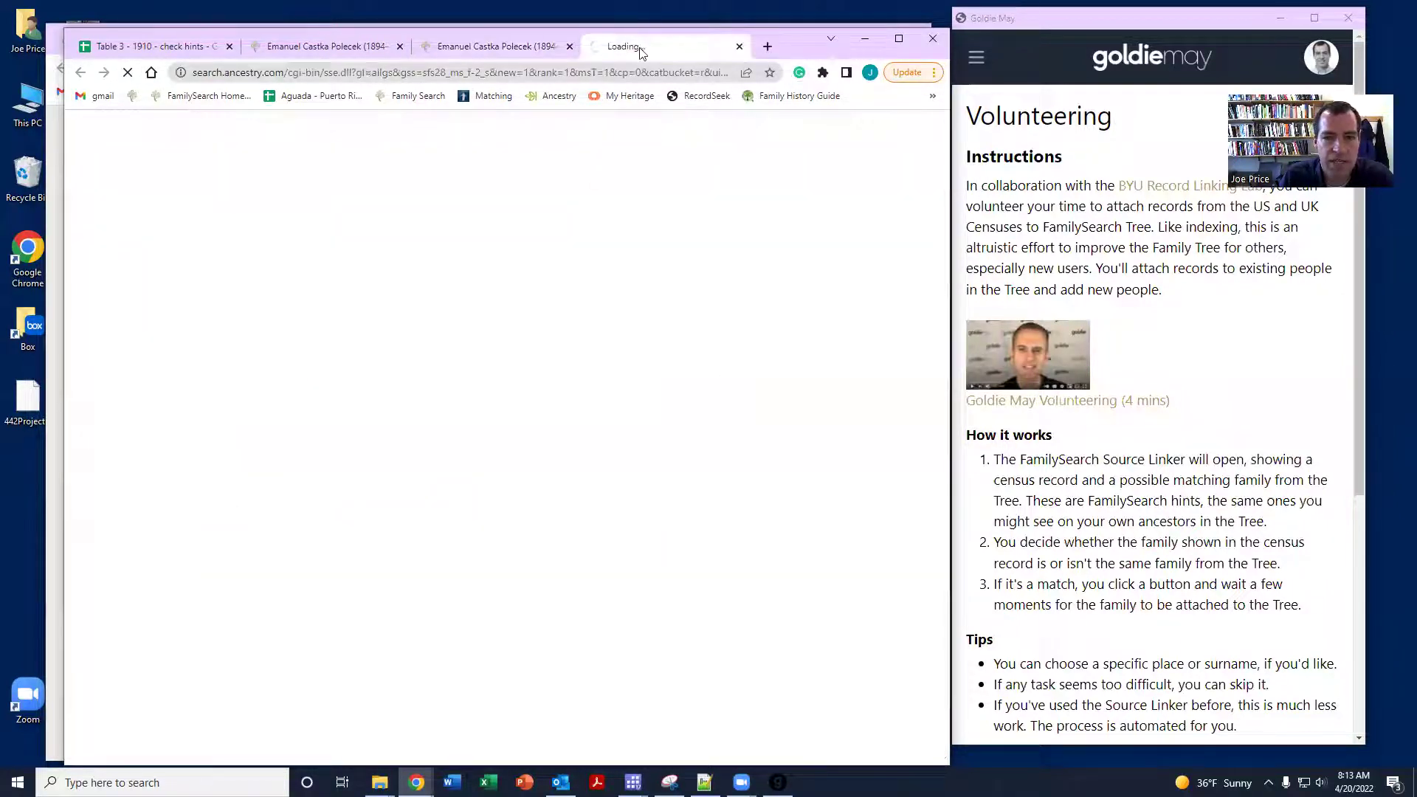
left_click_drag(839, 59, 659, 34)
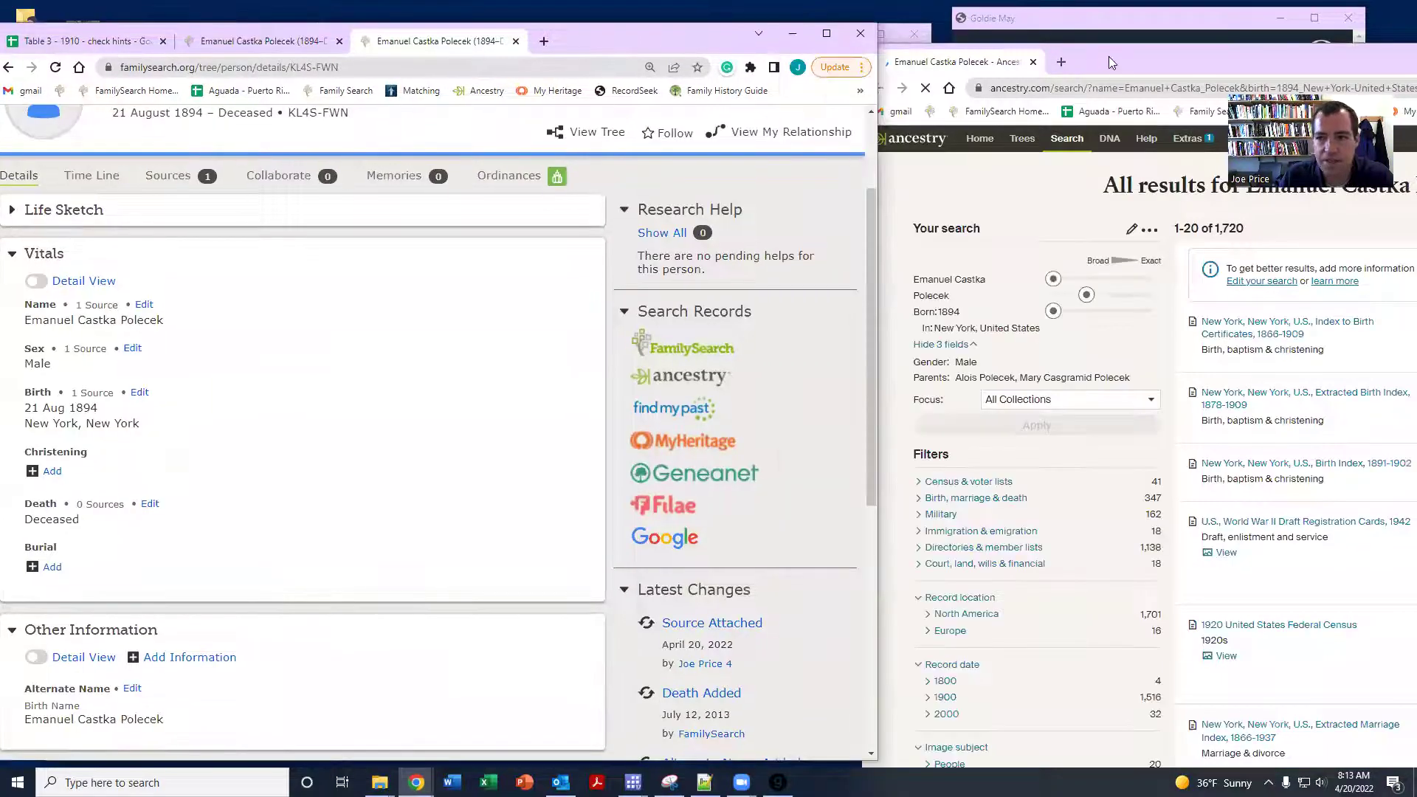
left_click_drag(1103, 53, 860, 30)
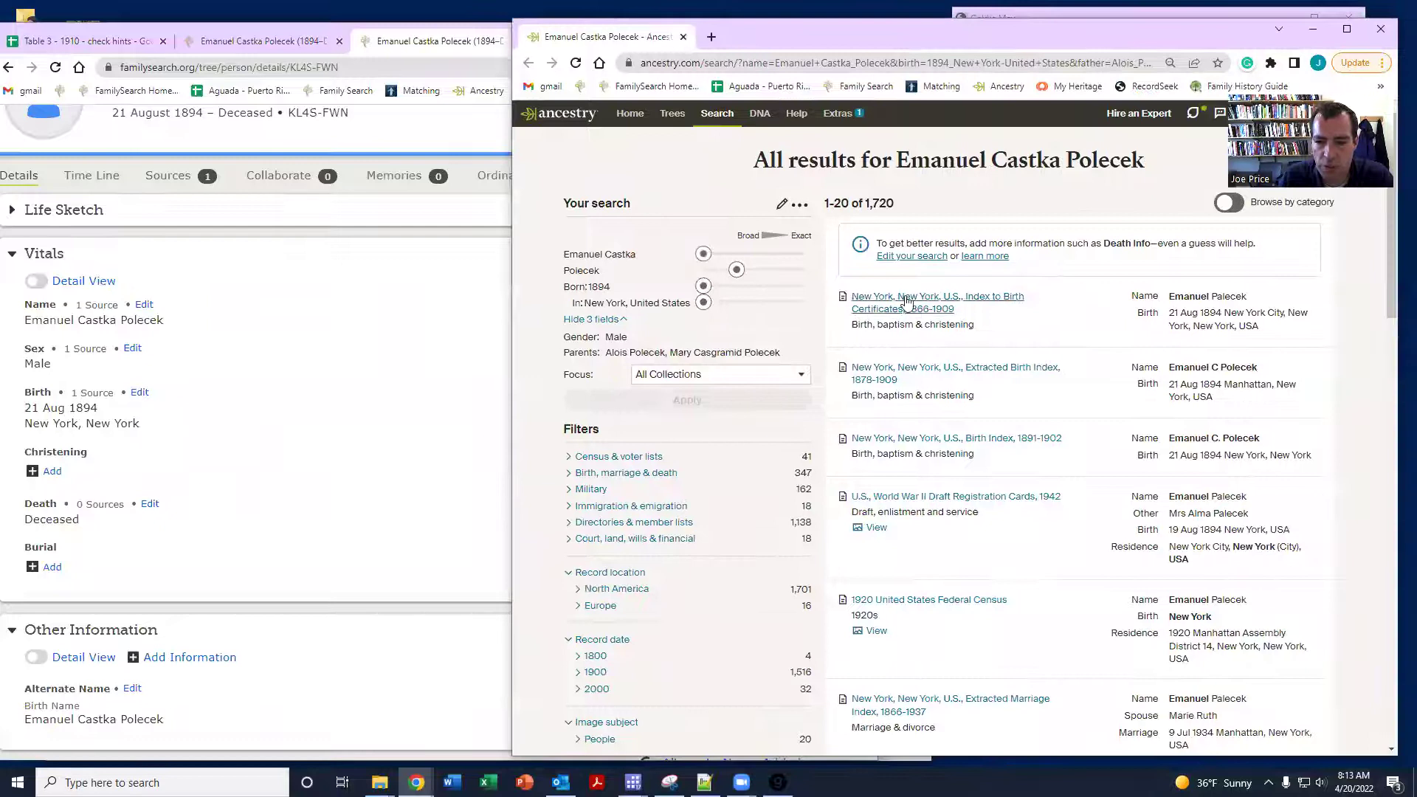
mouse_move(895, 301)
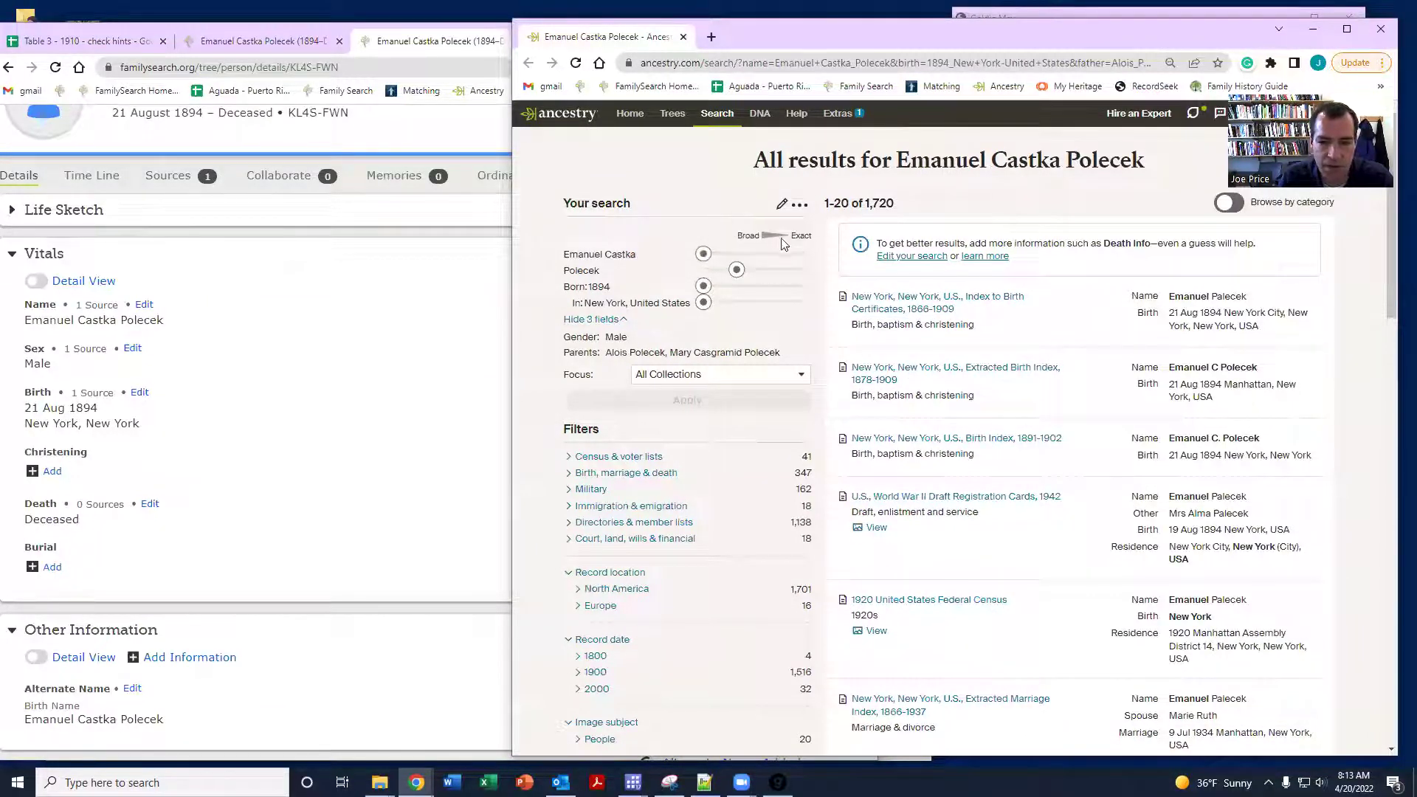
Step: Rerun the search on Family Trees only, excluding Historical Records, and narrow the window
left_click(782, 205)
scroll(924, 580, "down", 1)
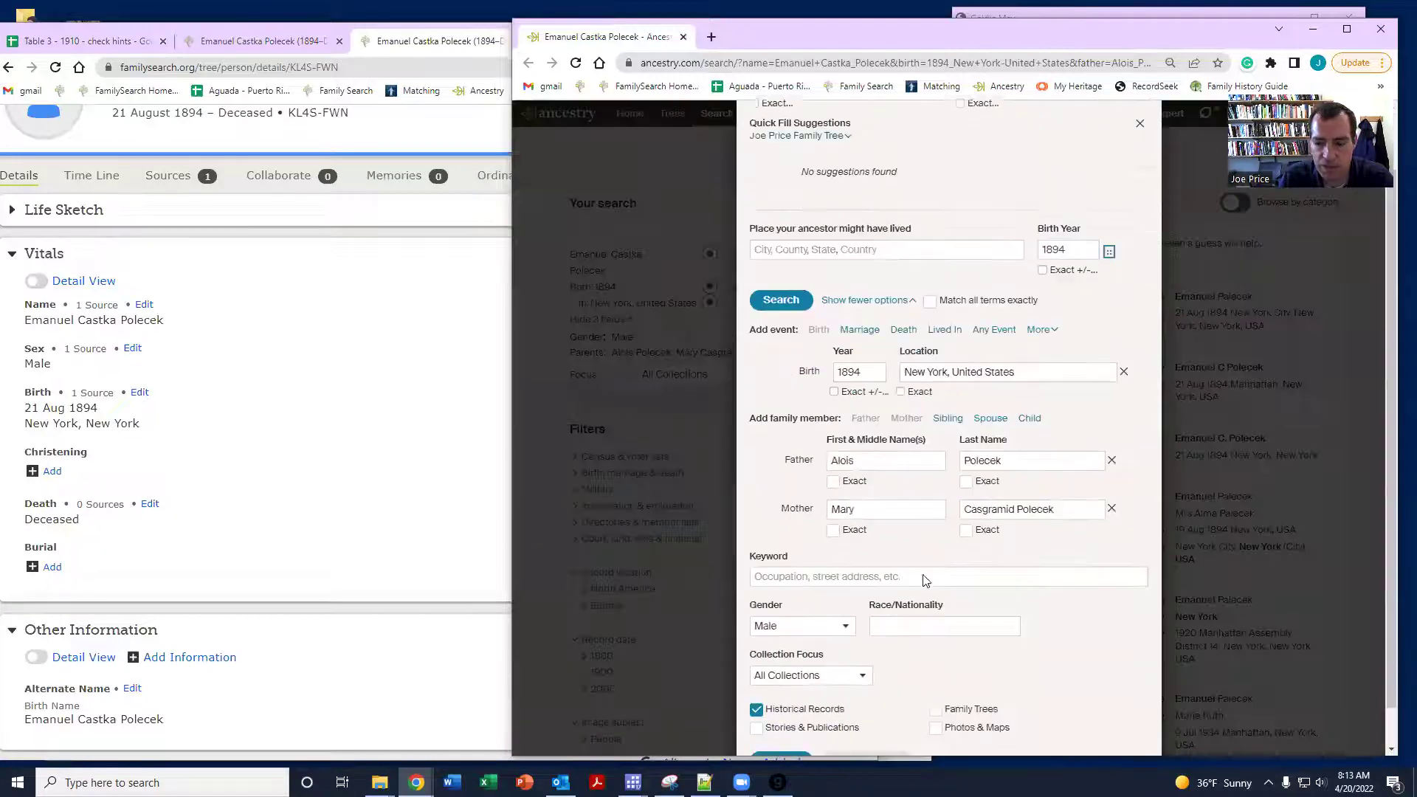
scroll(924, 580, "down", 1)
left_click(935, 666)
left_click(756, 666)
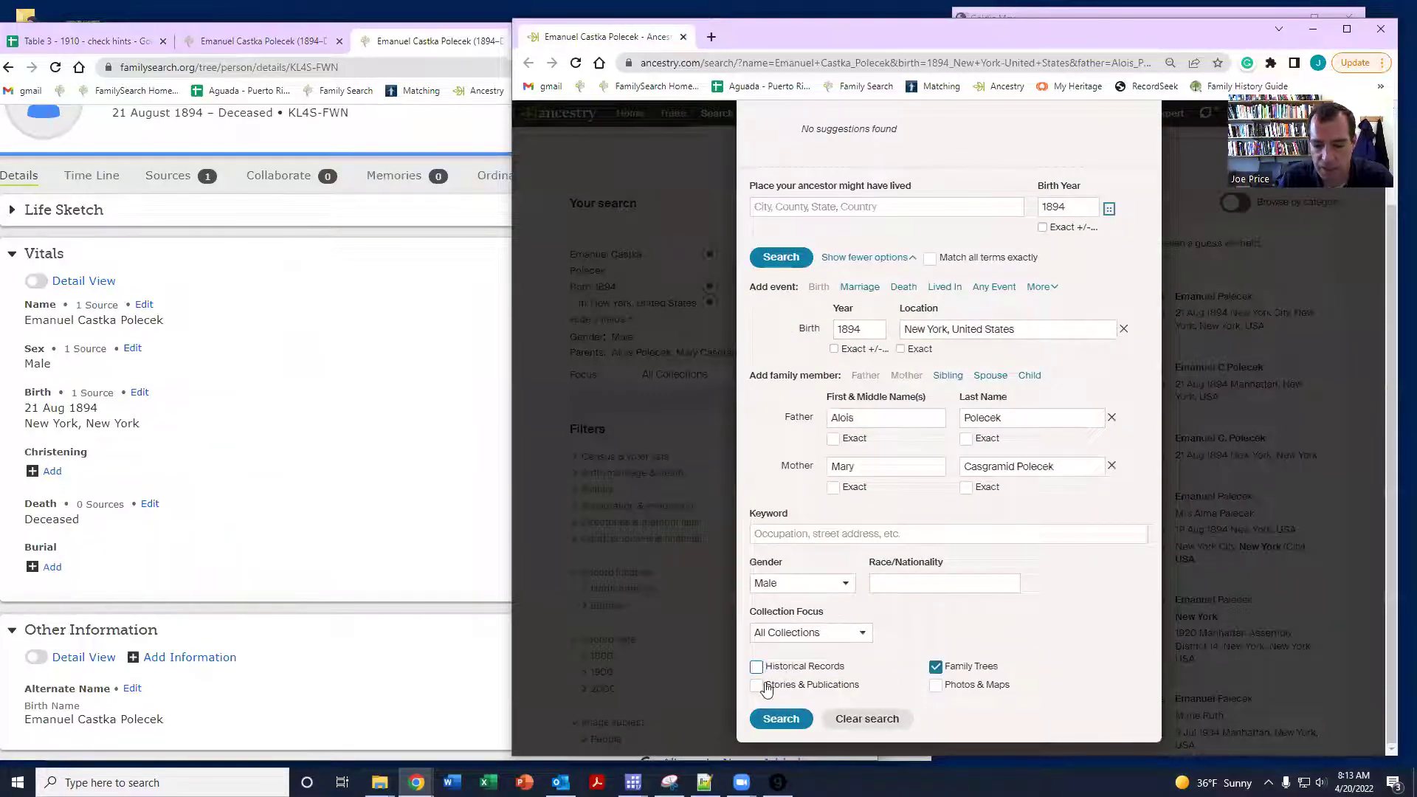
left_click(779, 719)
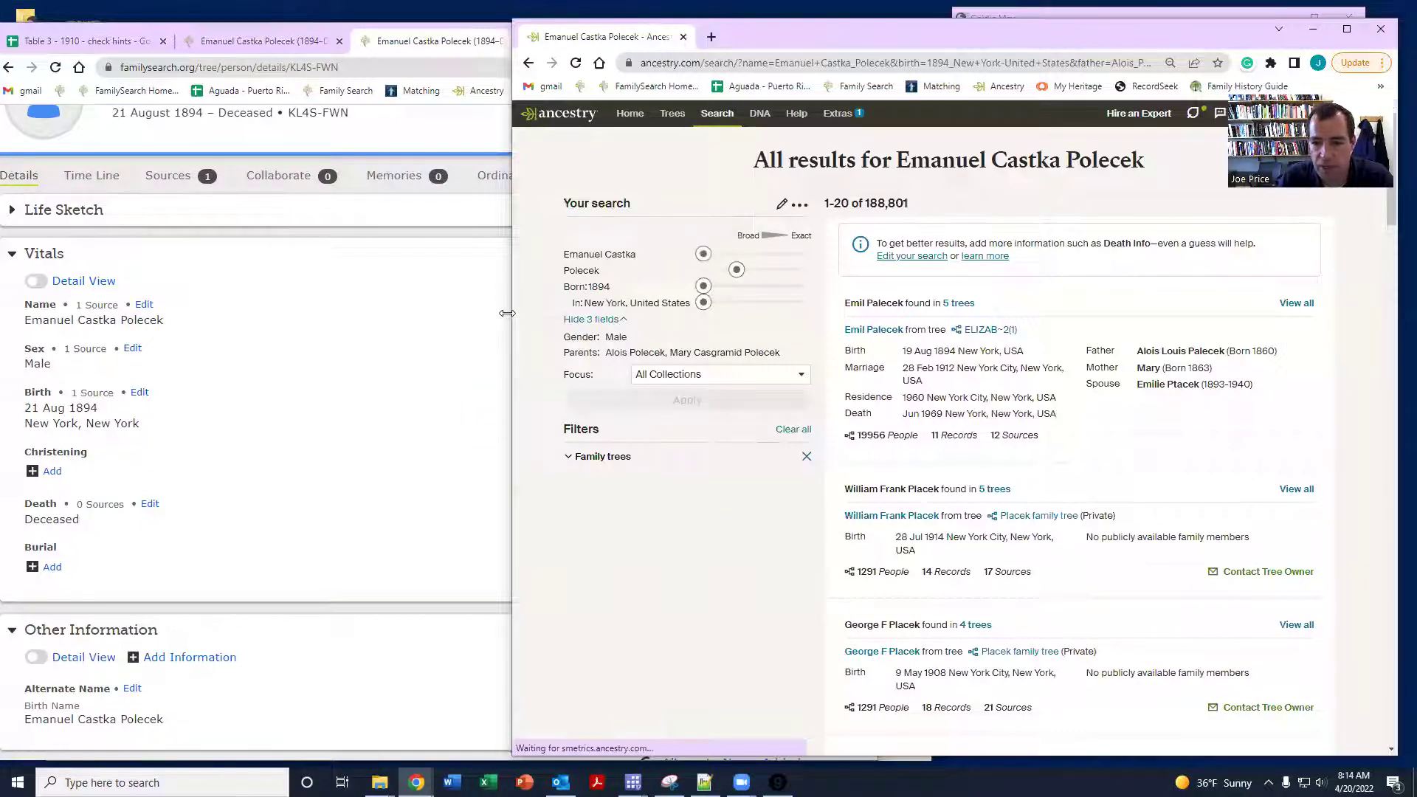
left_click_drag(507, 313, 584, 313)
scroll(344, 365, "down", 4)
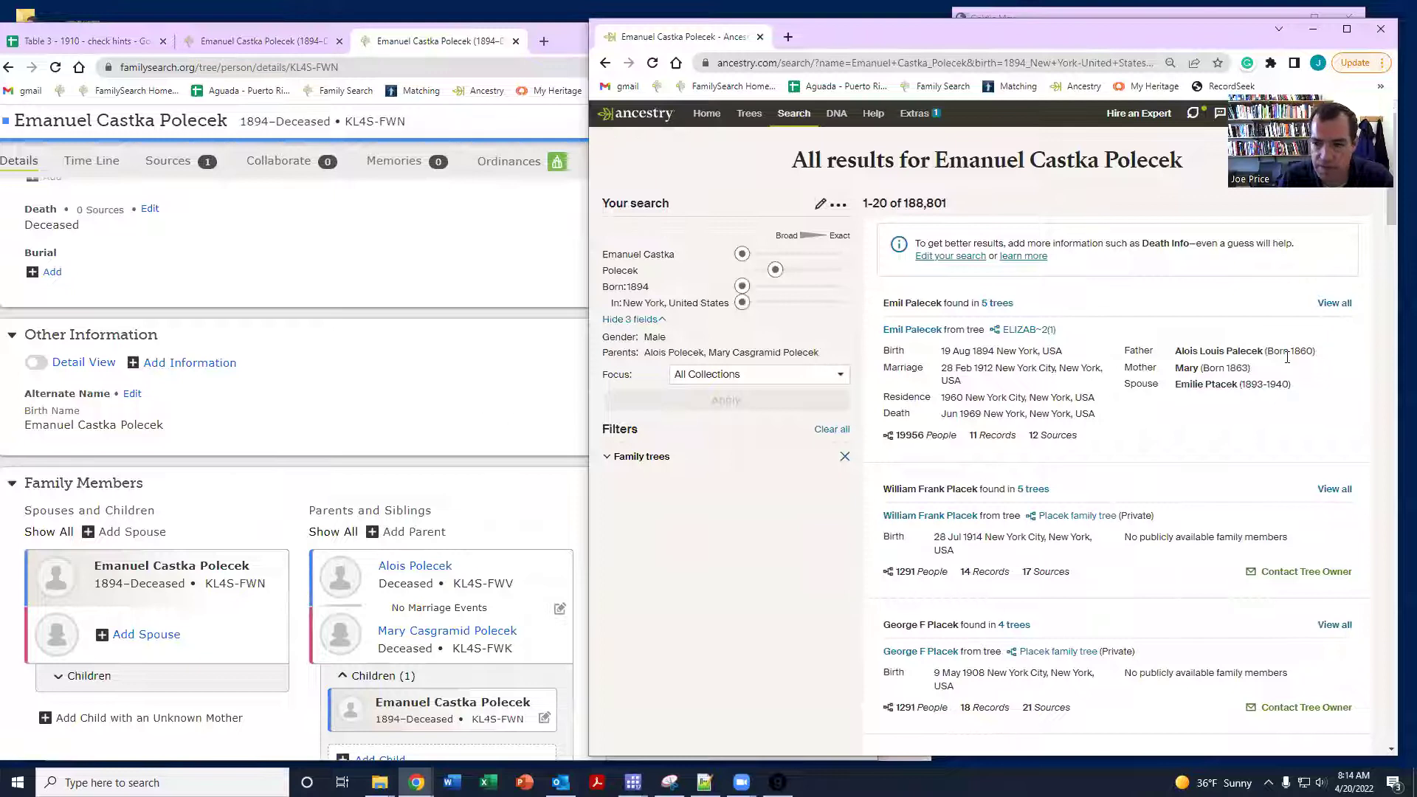
Step: Review Emil Palecek's tree profile and its 1910 census citation, then return to results
left_click(913, 331)
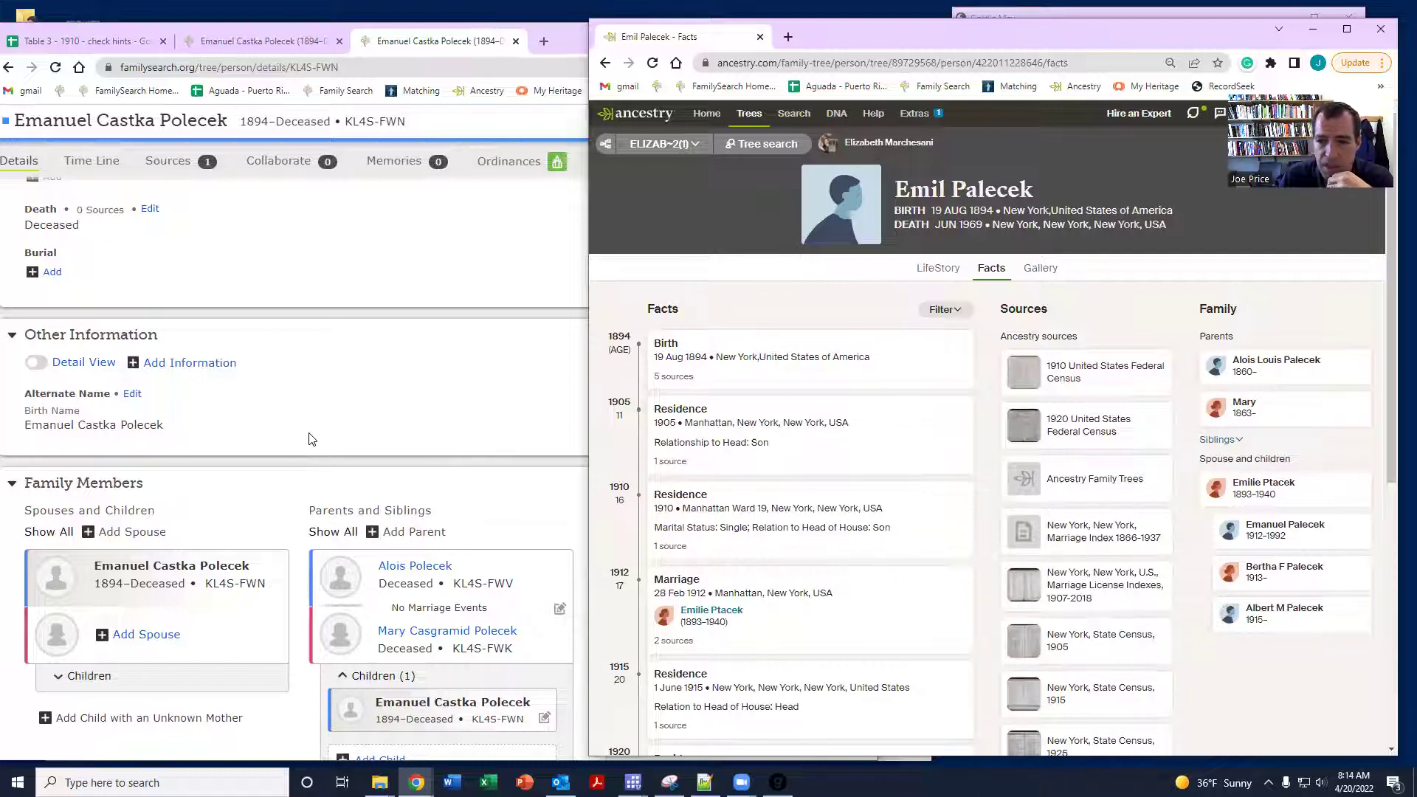
scroll(309, 439, "up", 4)
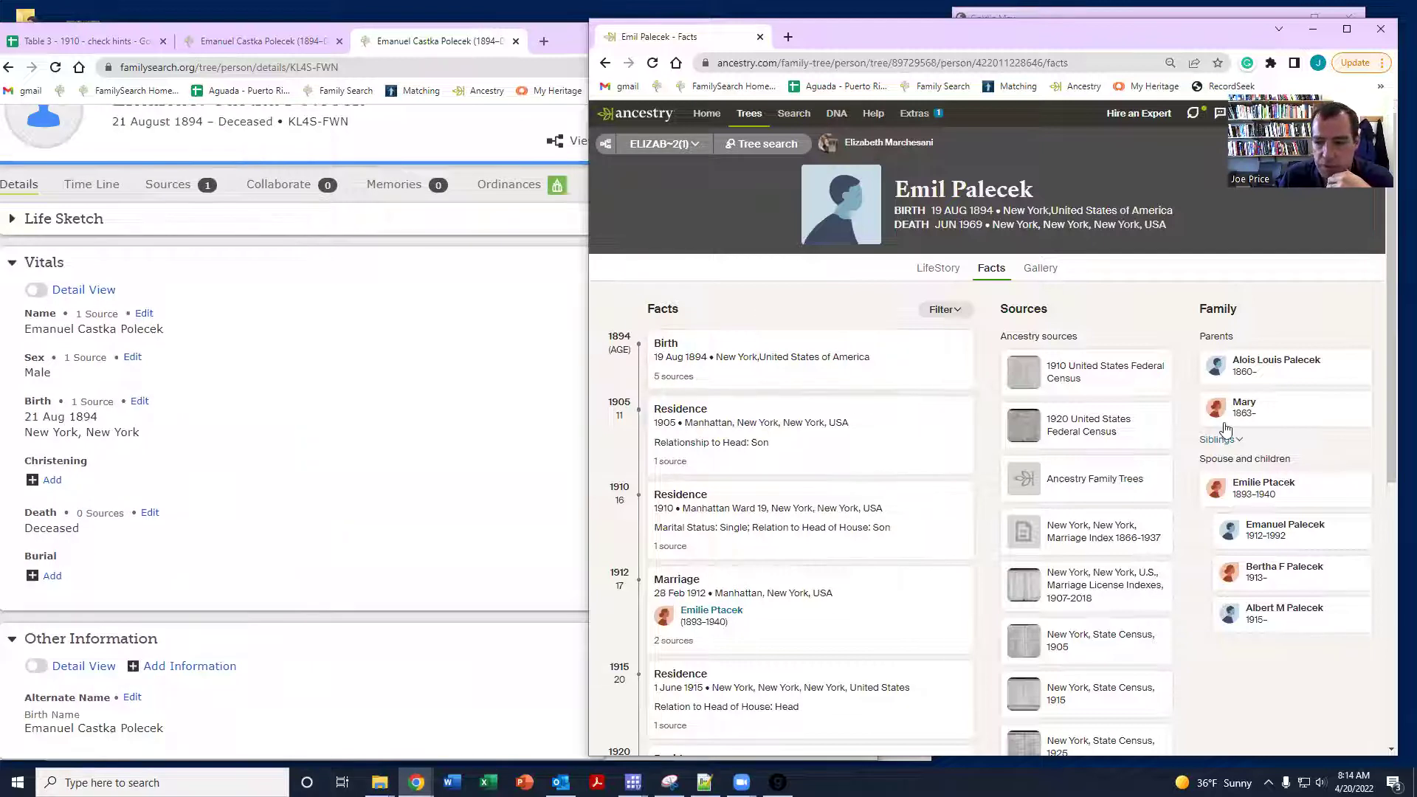
left_click(1149, 362)
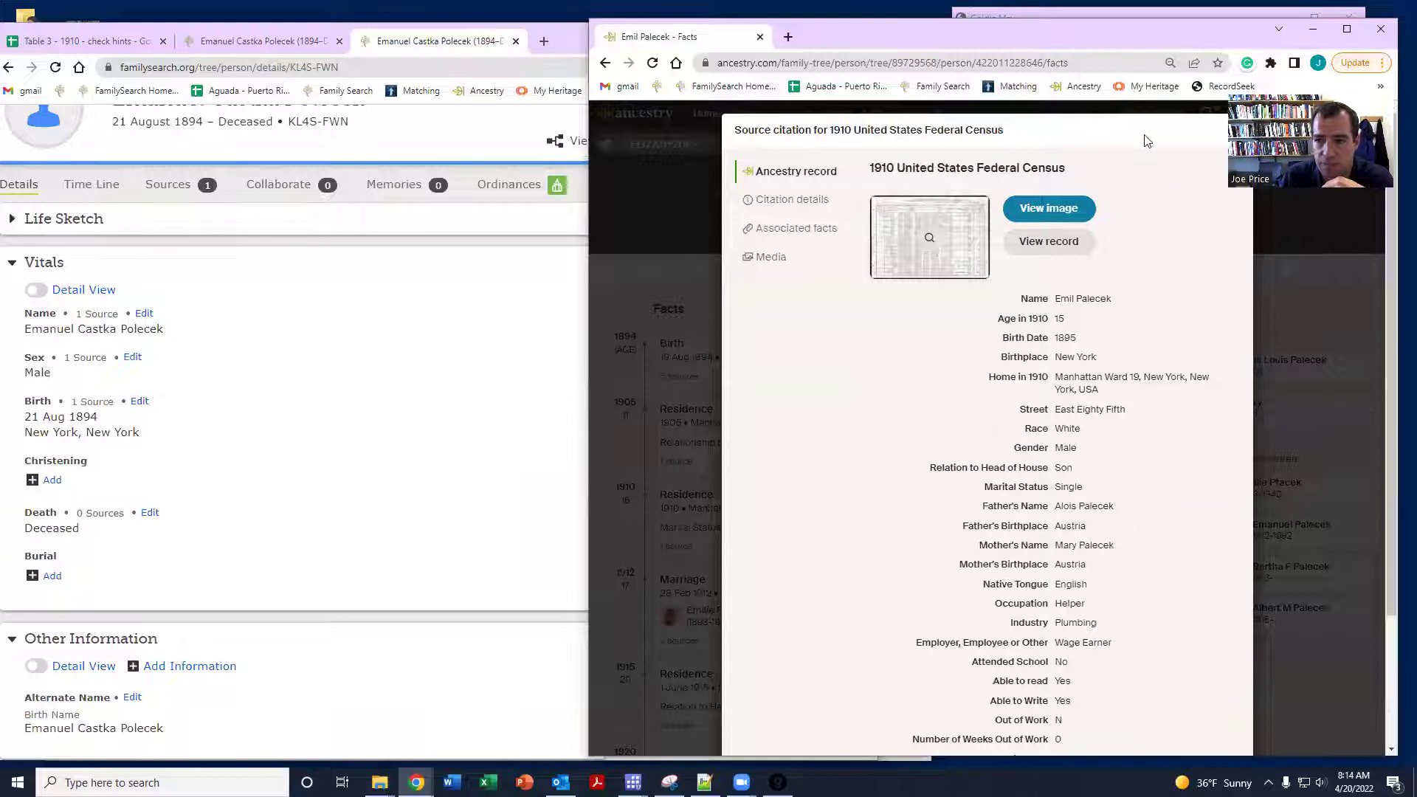
left_click_drag(1123, 40, 1027, 43)
key("Escape")
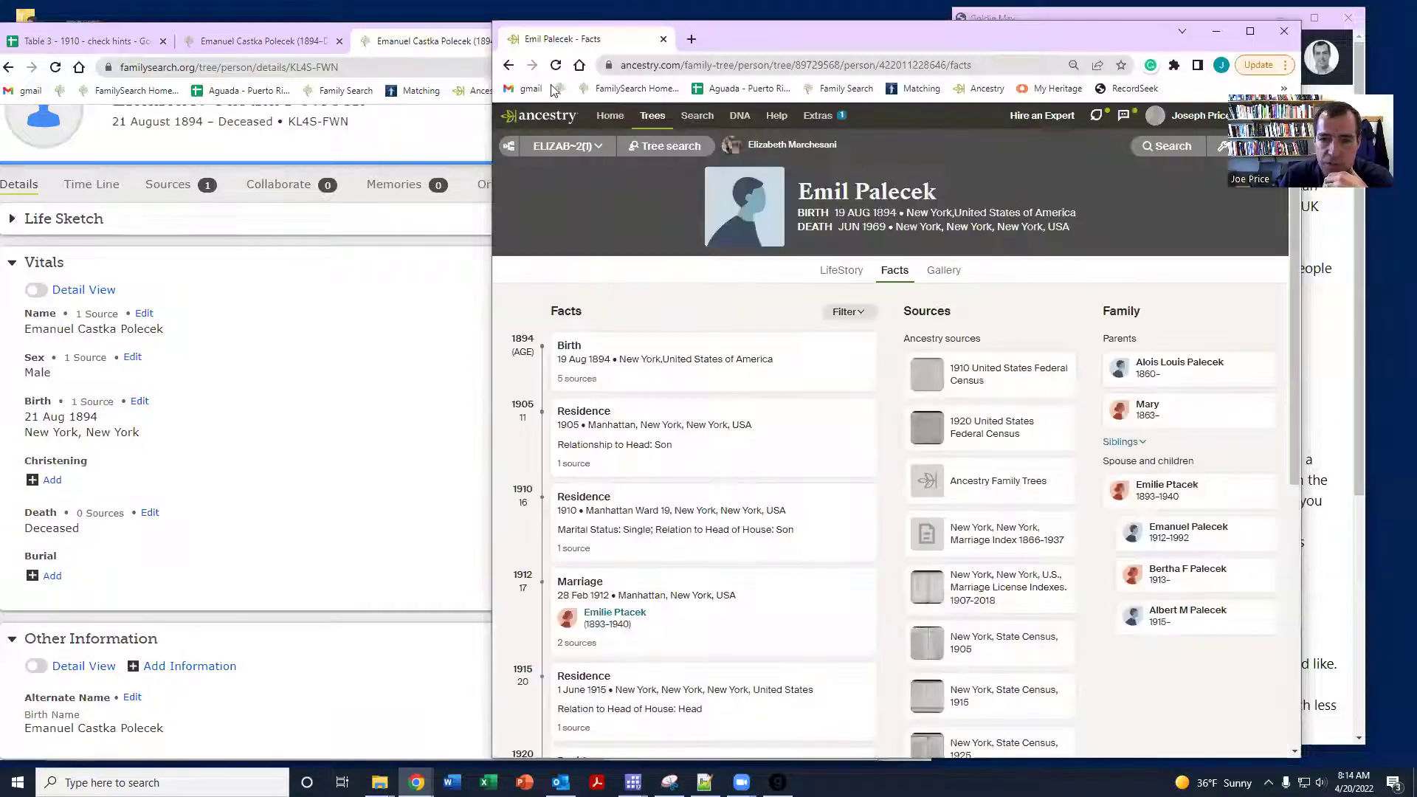
left_click(509, 66)
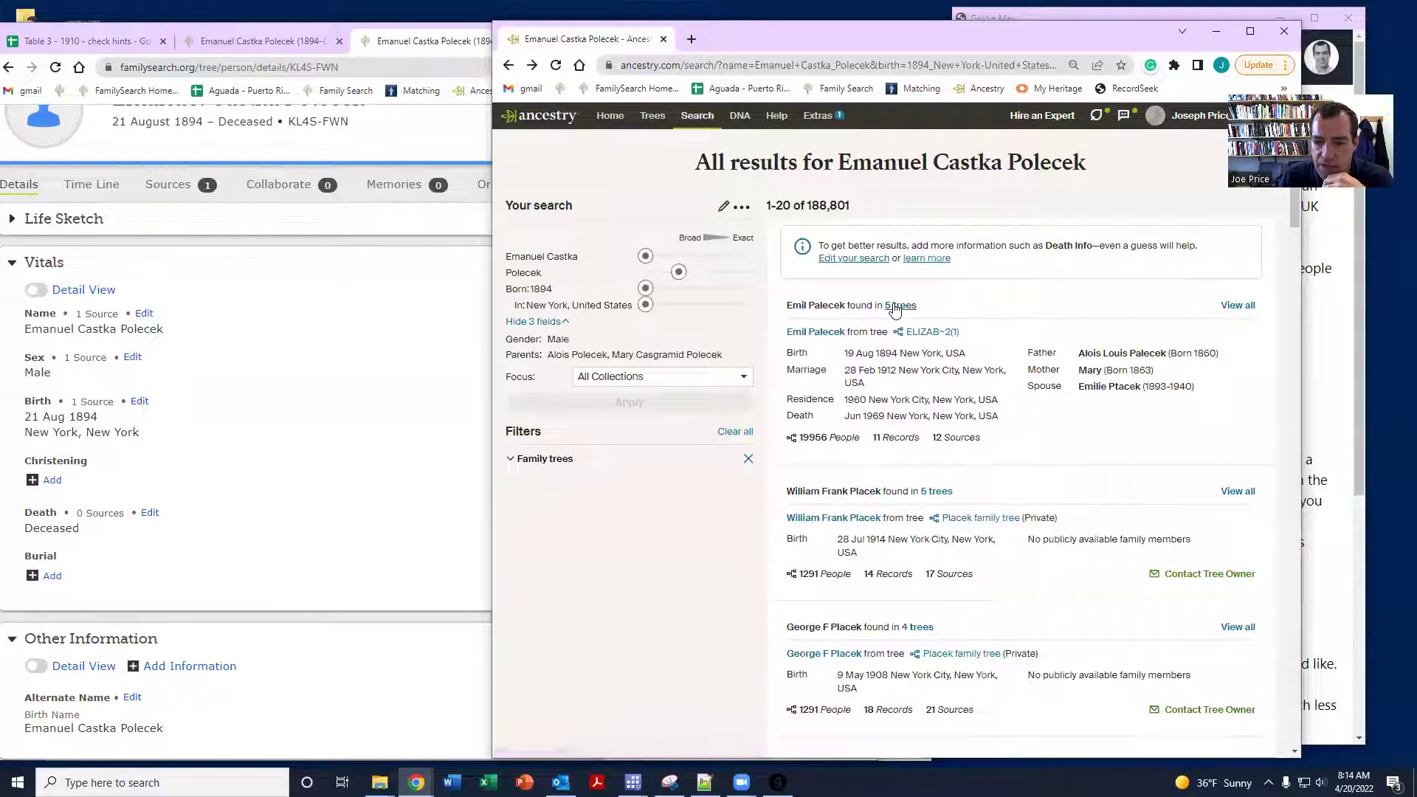
left_click(895, 307)
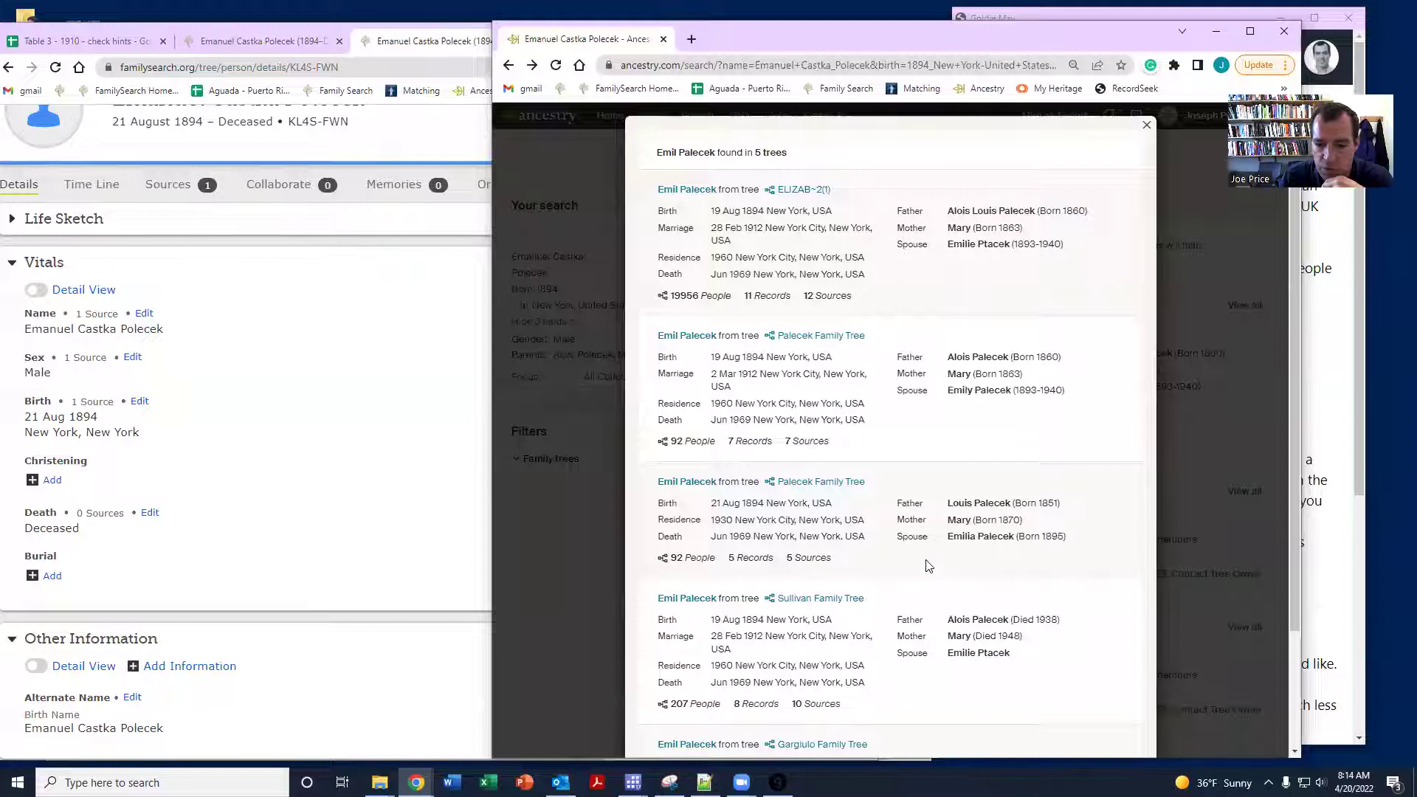
scroll(783, 512, "down", 2)
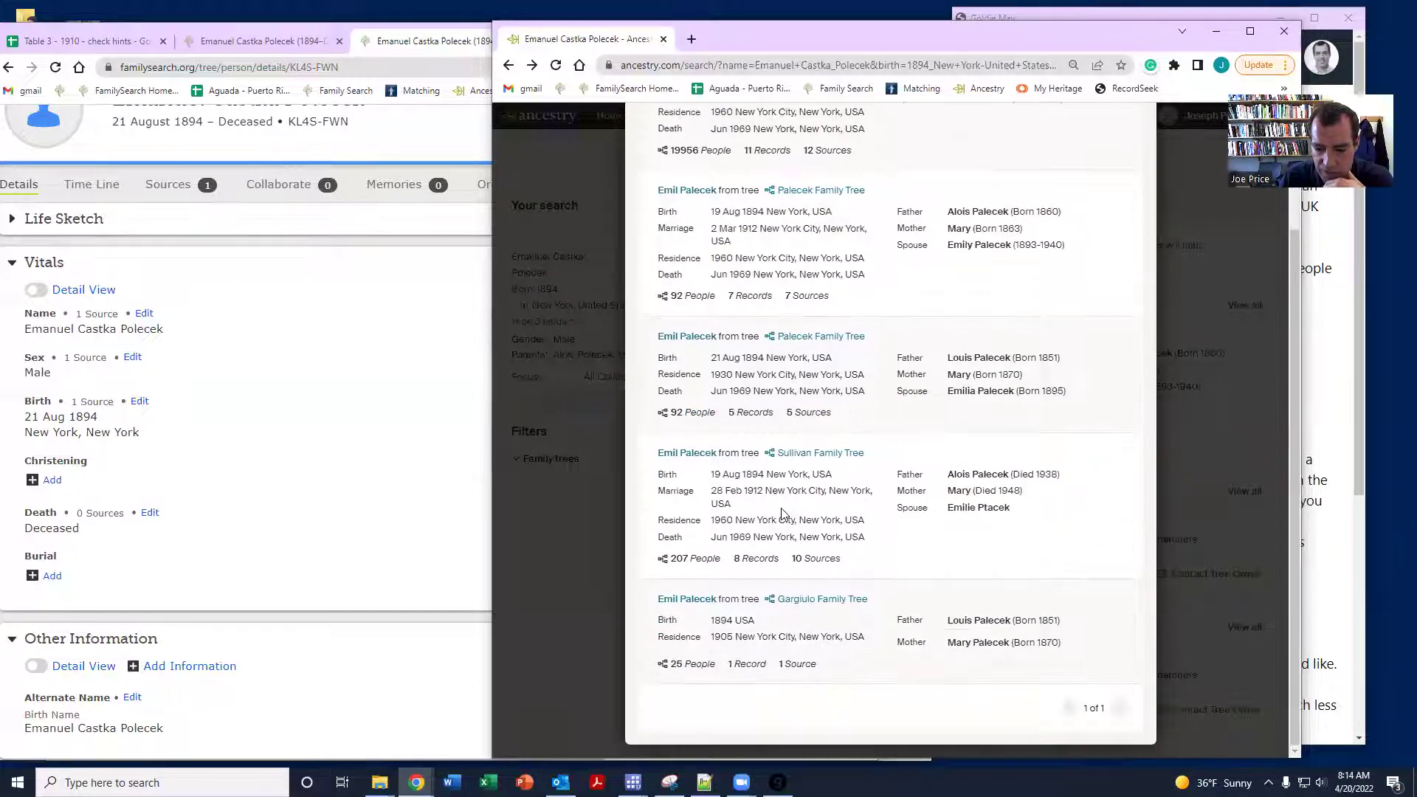
scroll(780, 497, "up", 2)
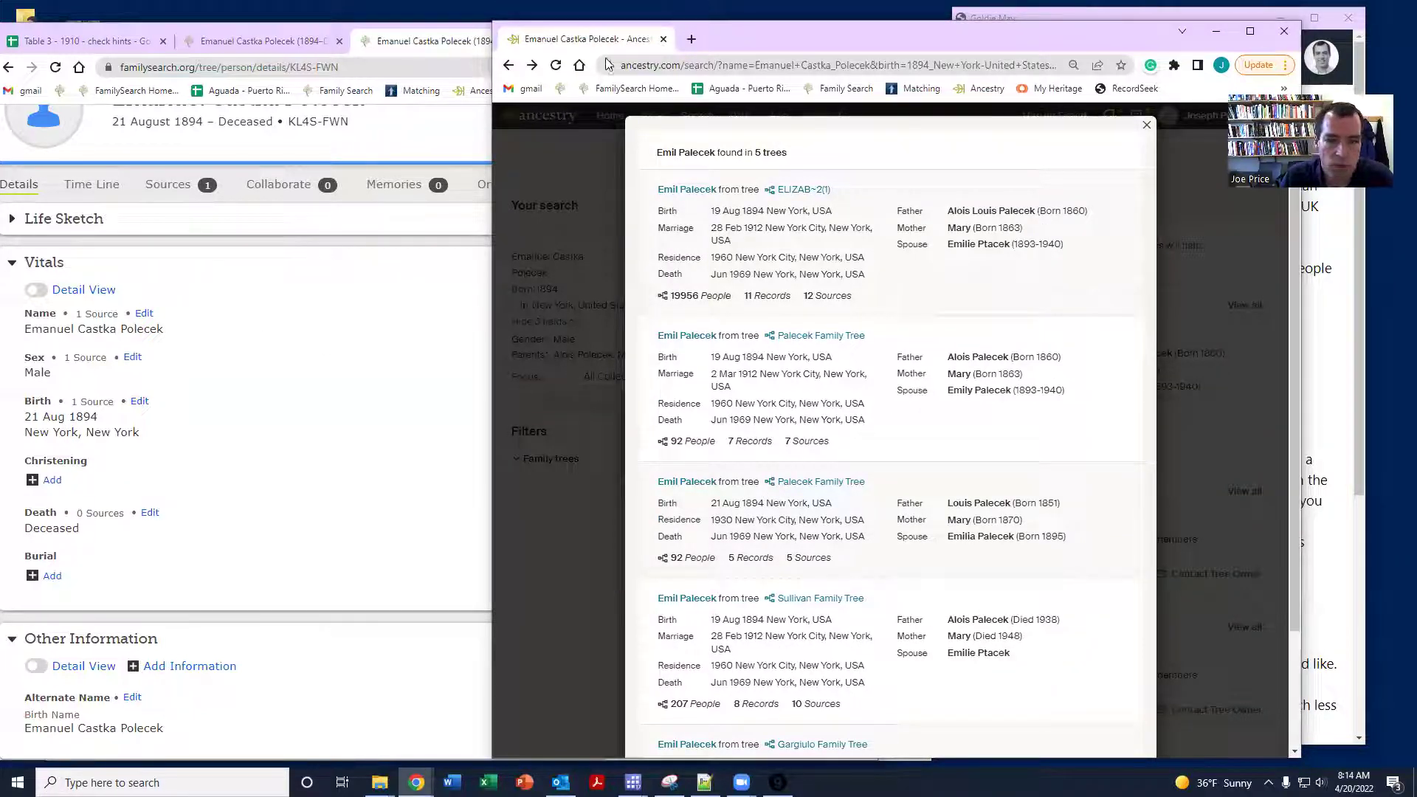
left_click(81, 41)
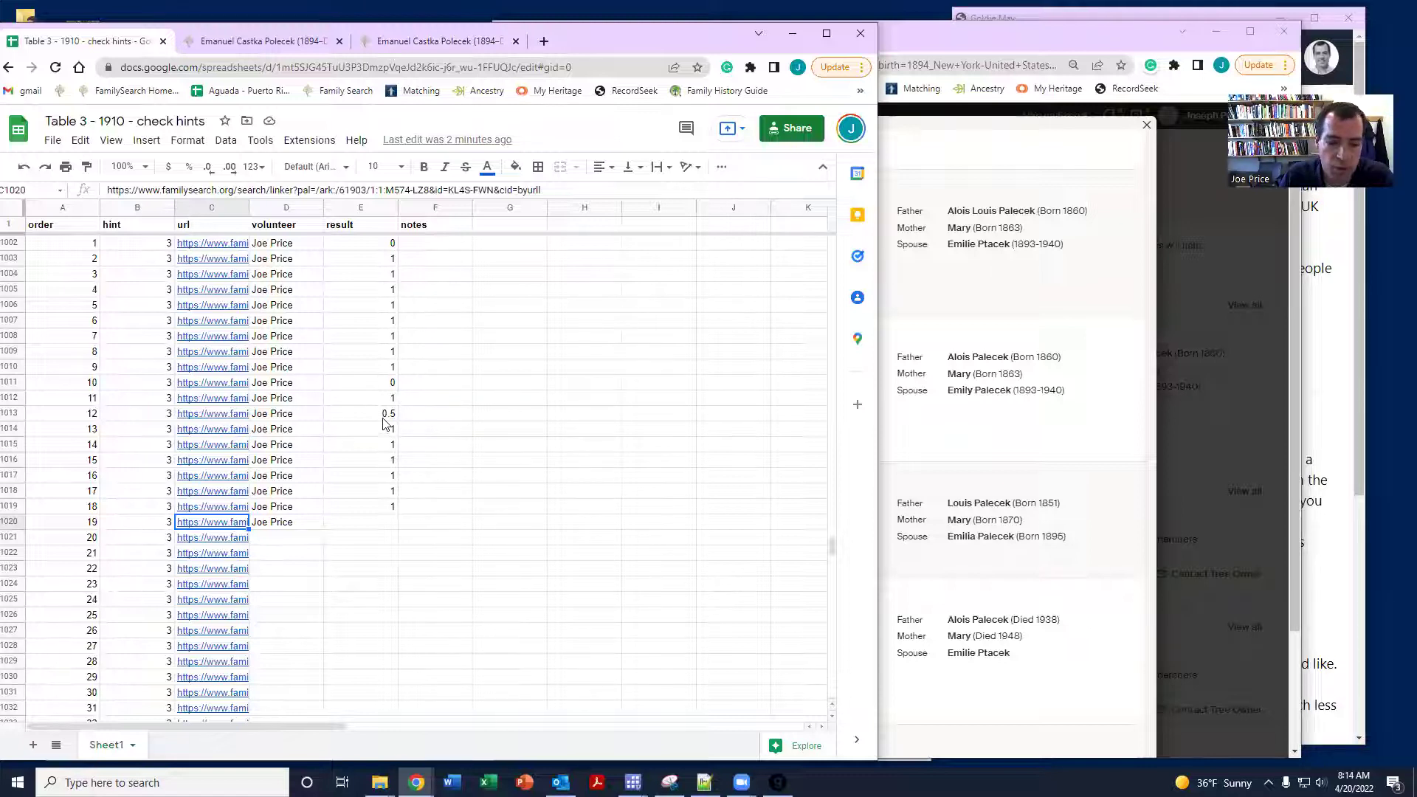
Step: Open the Source Linker link in hint 19's url cell
scroll(393, 402, "up", 1)
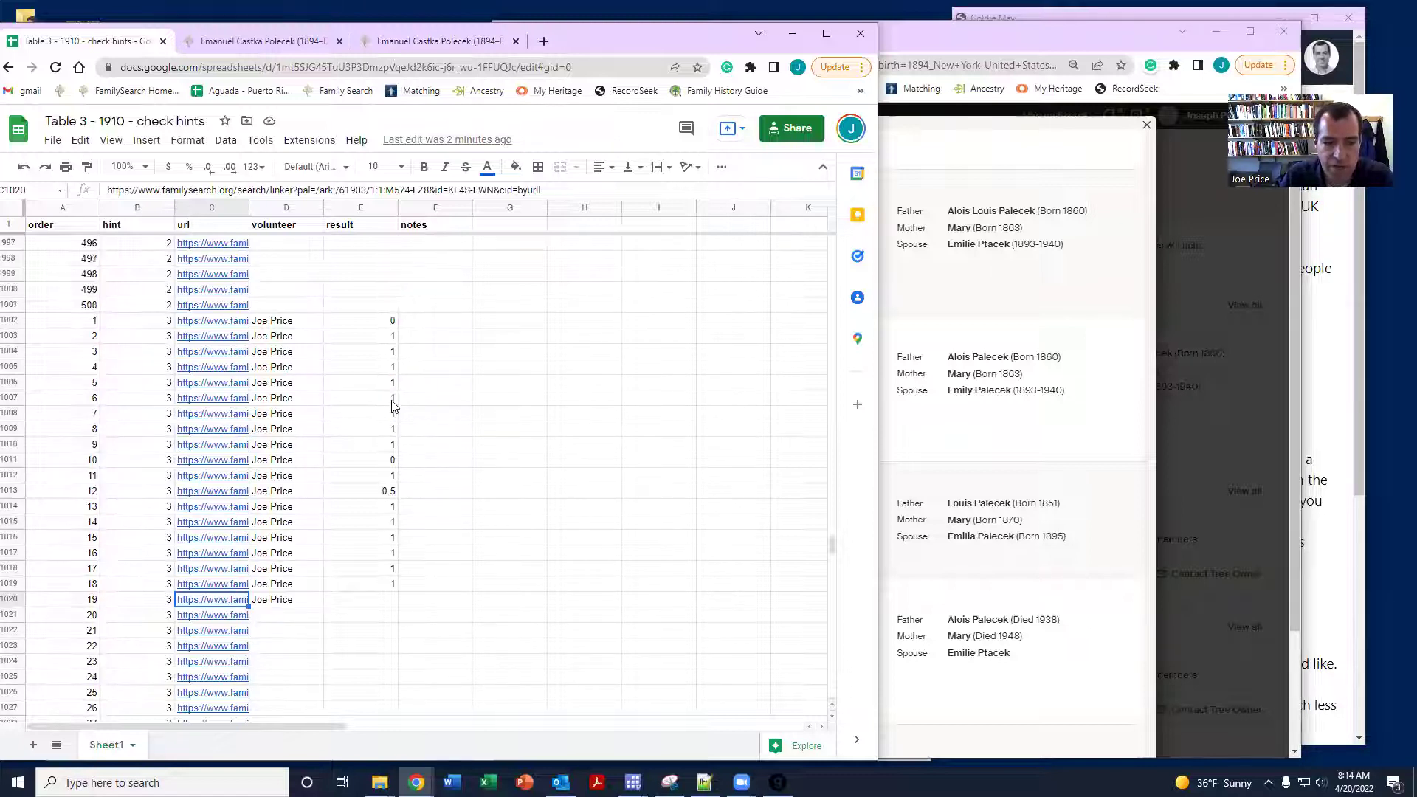
left_click(214, 323)
left_click(260, 348)
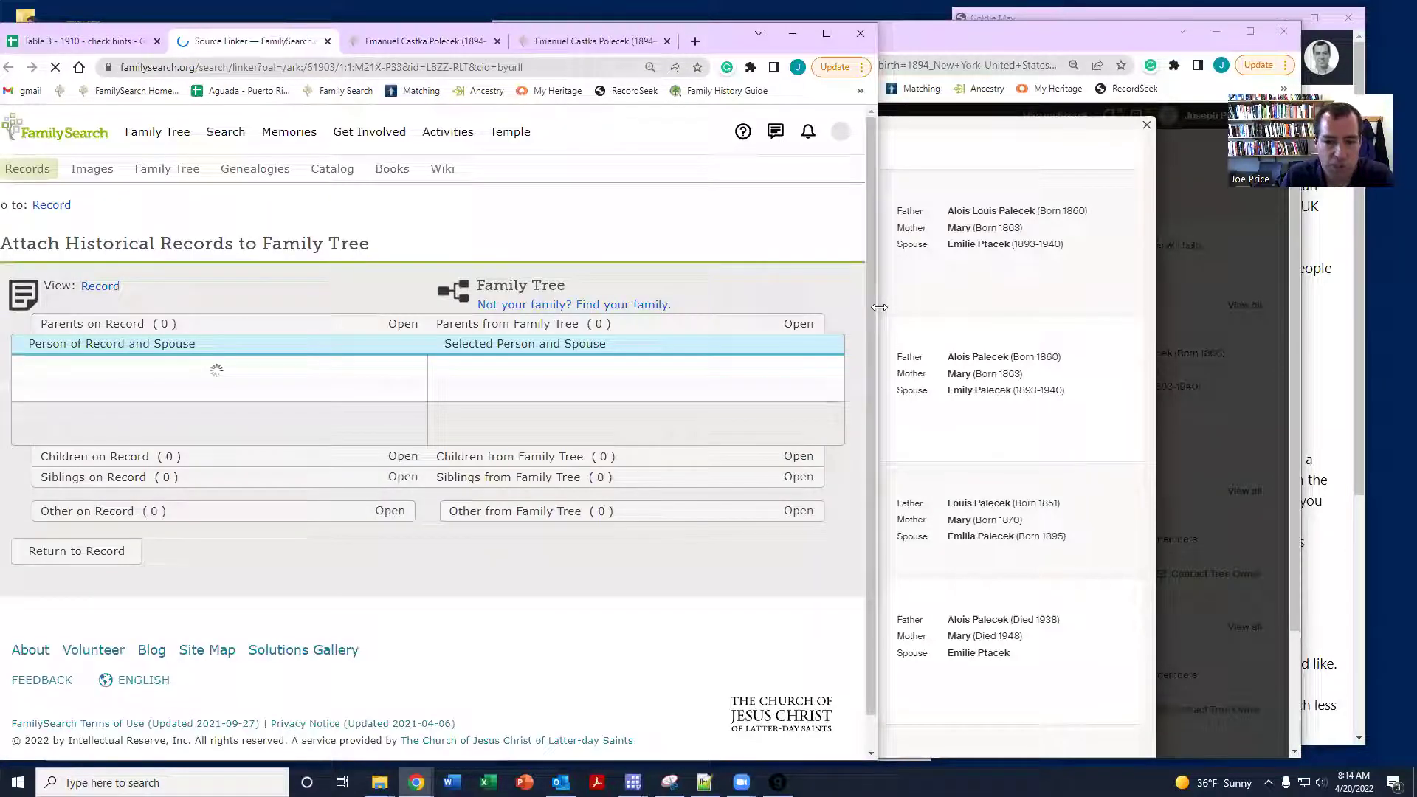
scroll(757, 370, "down", 1)
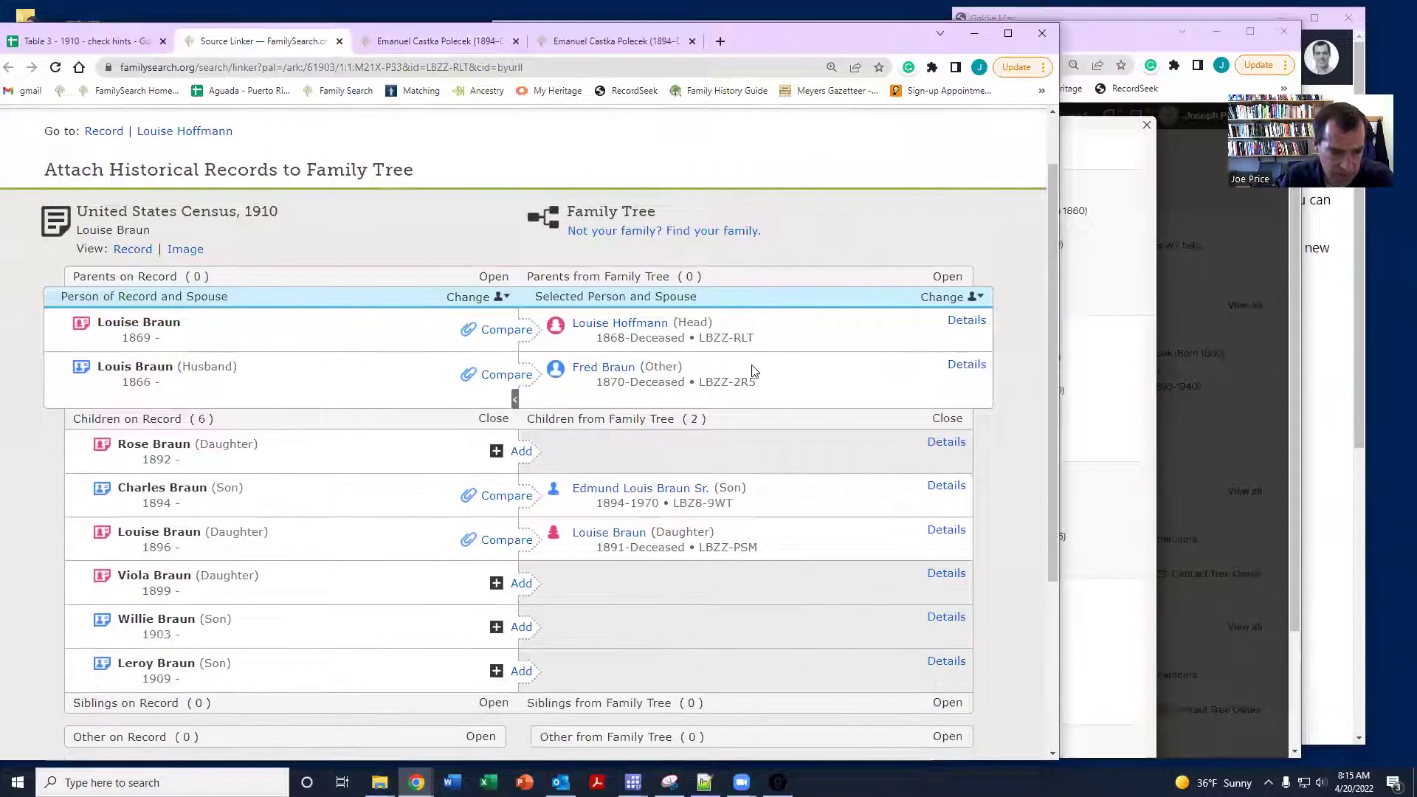
left_click(946, 531)
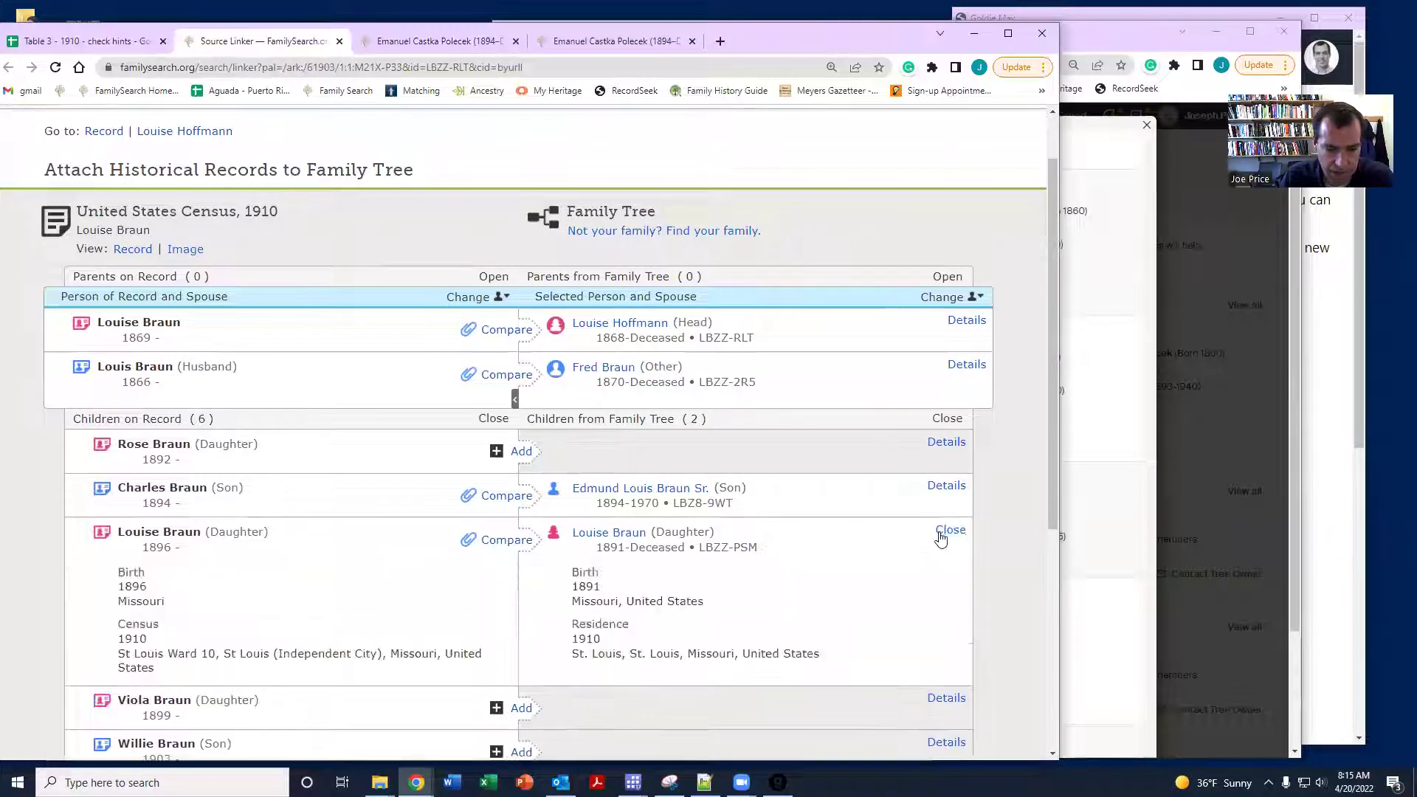
left_click(943, 486)
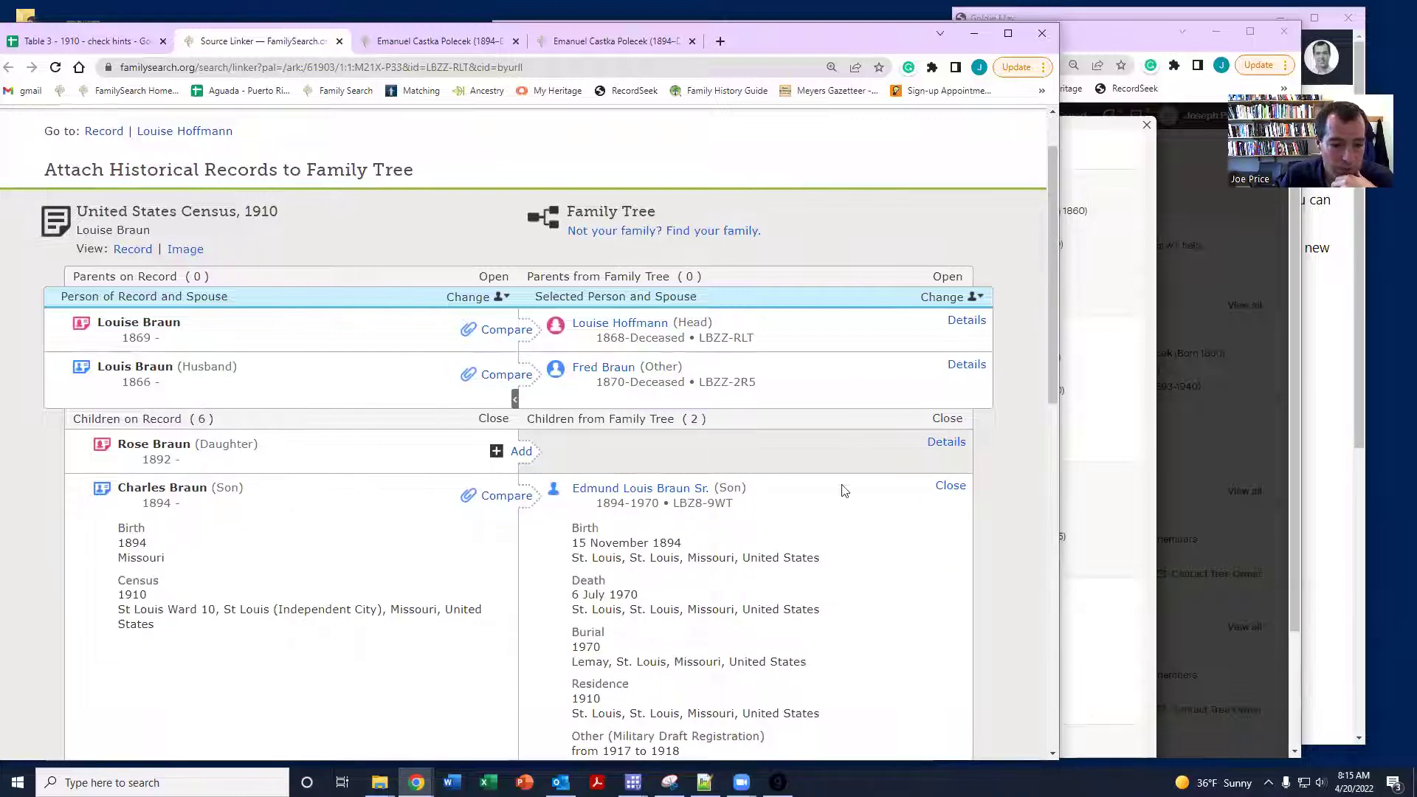
scroll(845, 490, "down", 6)
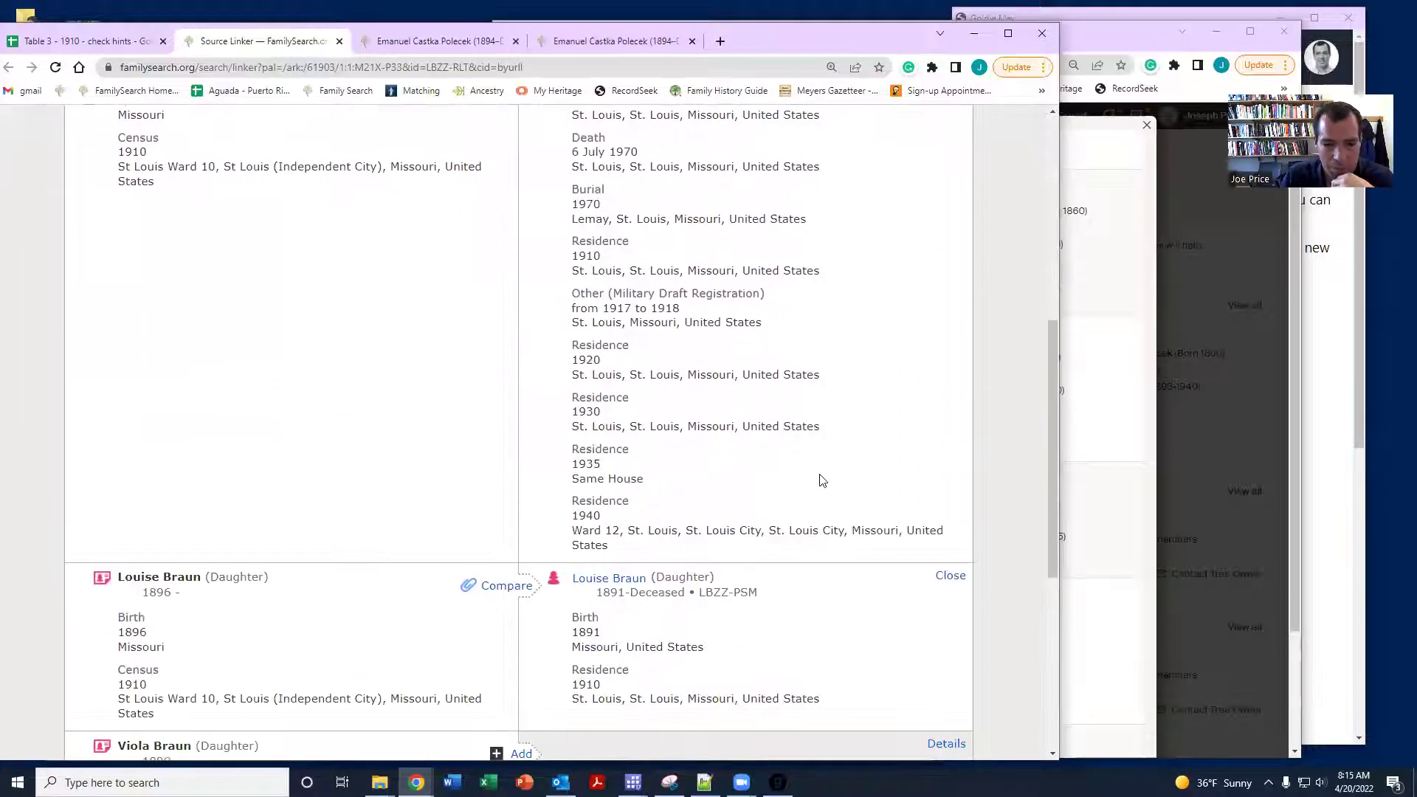
scroll(821, 481, "up", 4)
scroll(818, 480, "down", 4)
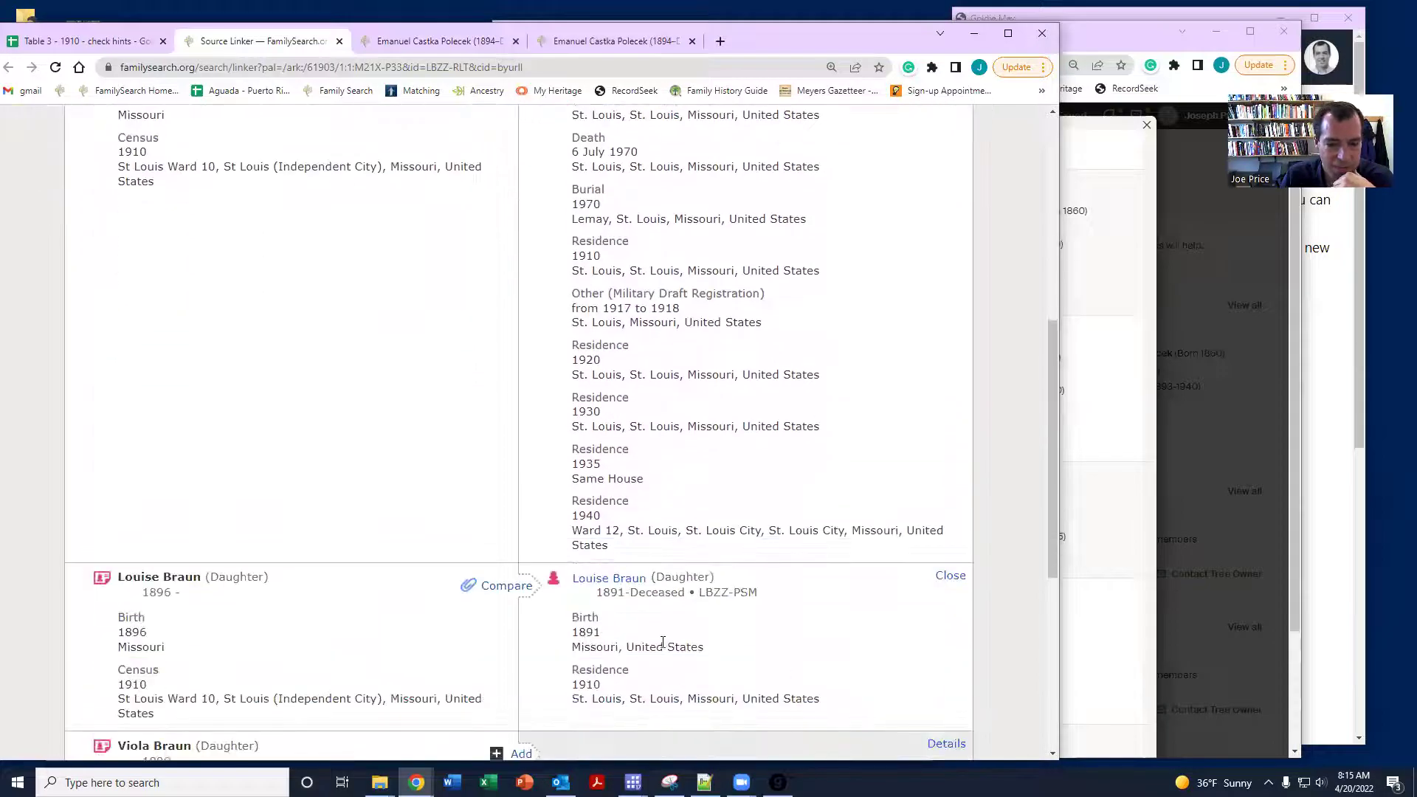
scroll(722, 629, "up", 6)
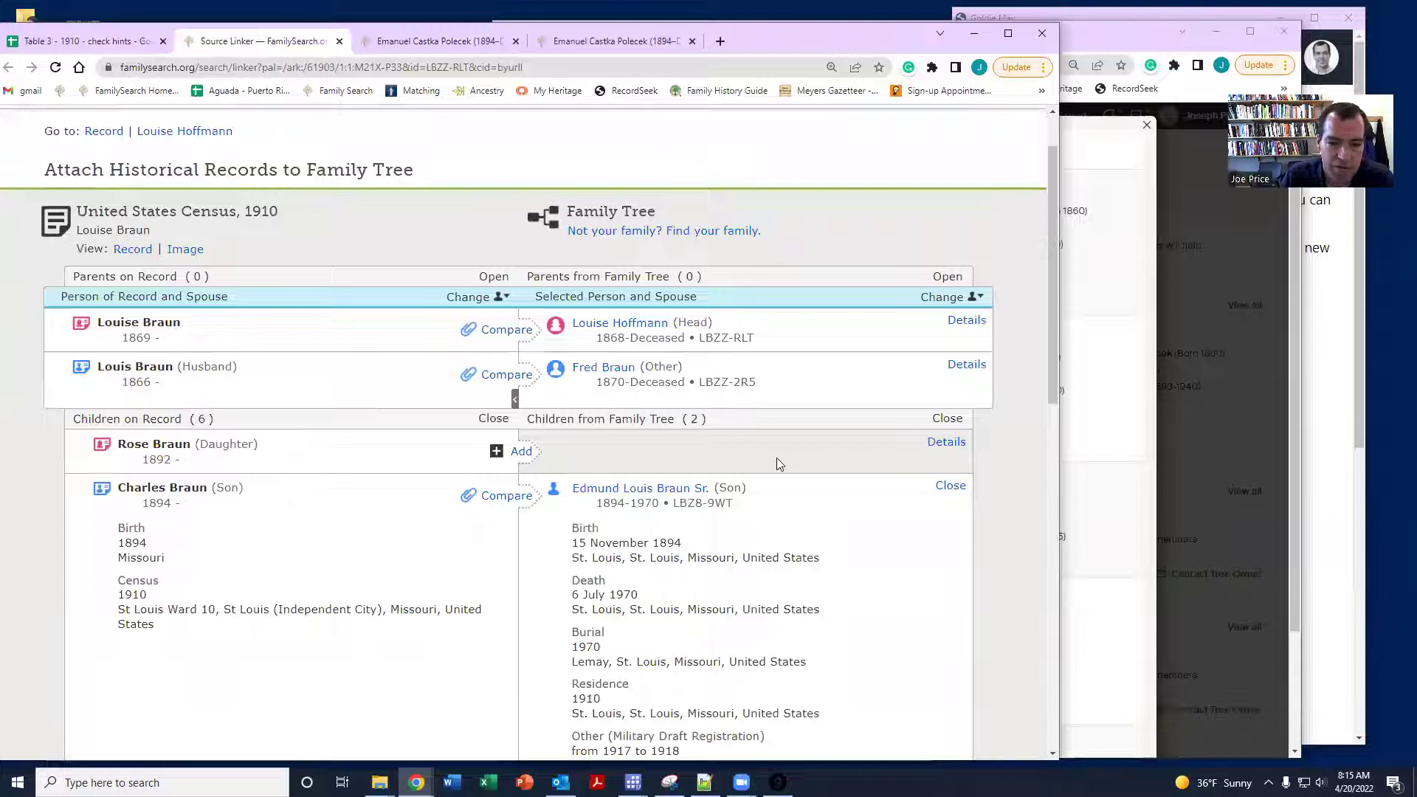
key("ctrl+minus")
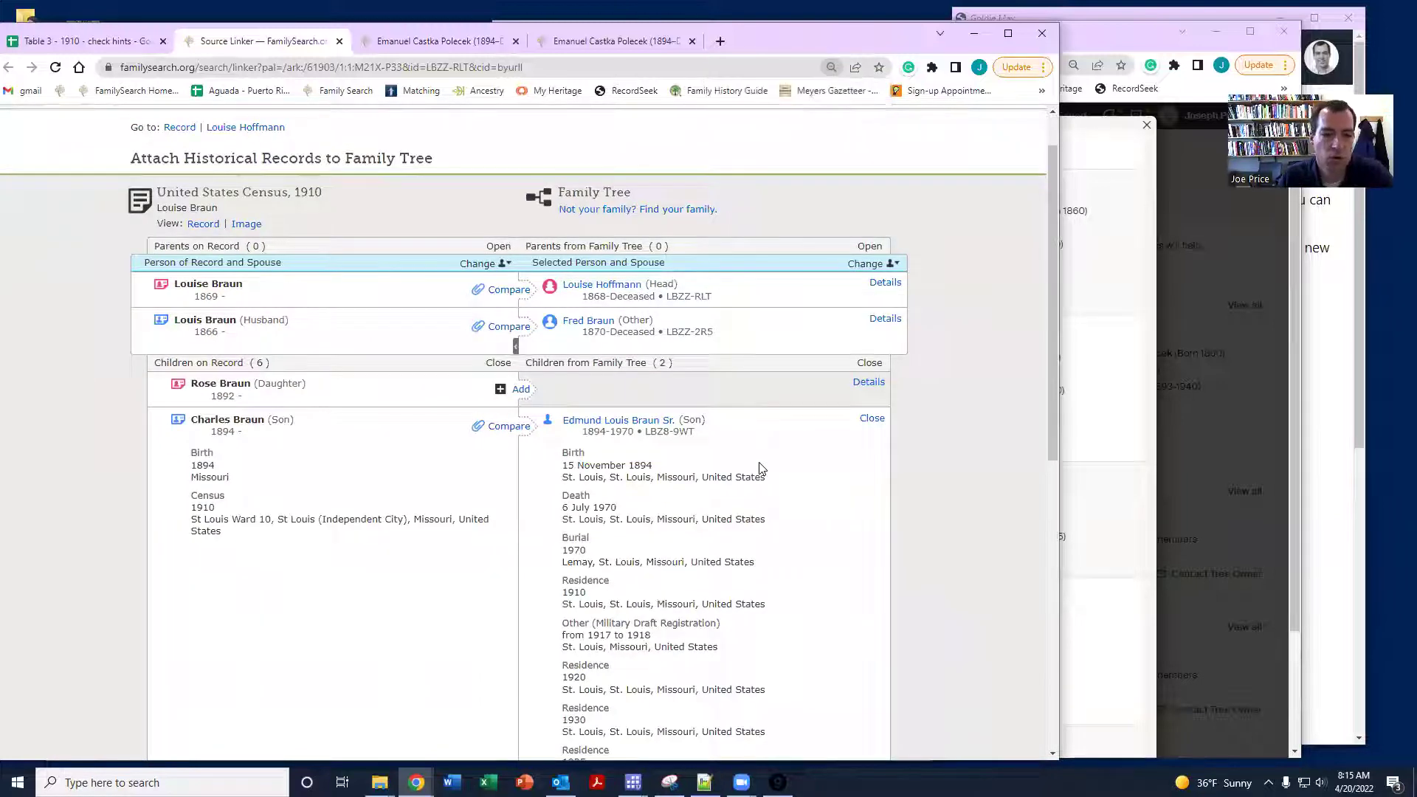